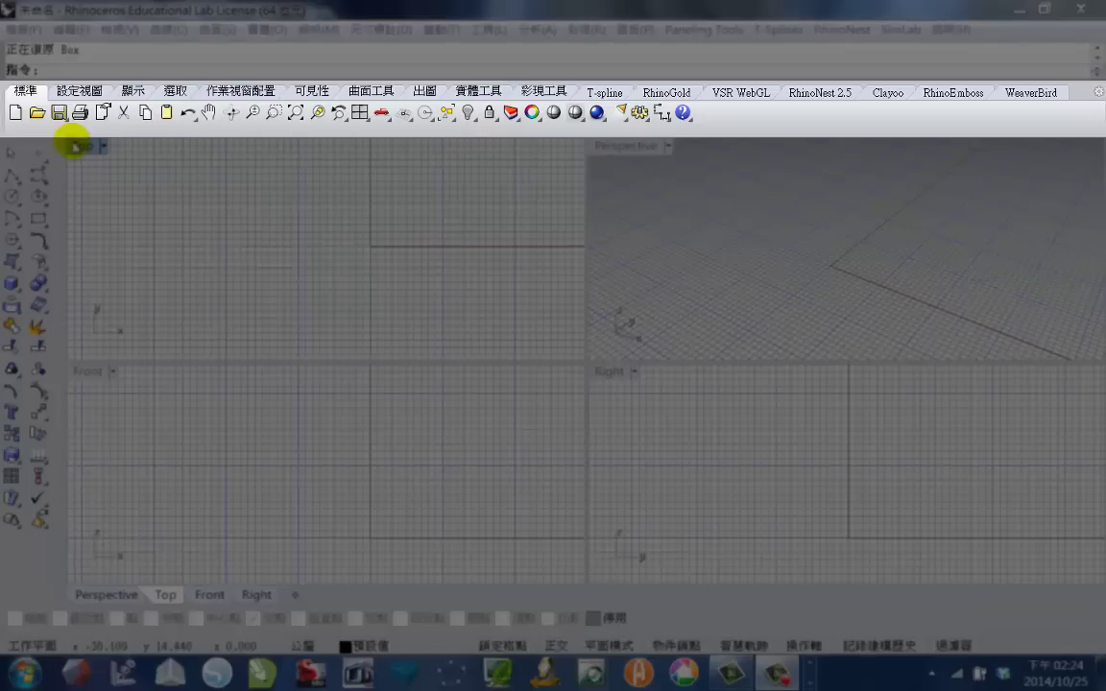
pyautogui.click(72, 93)
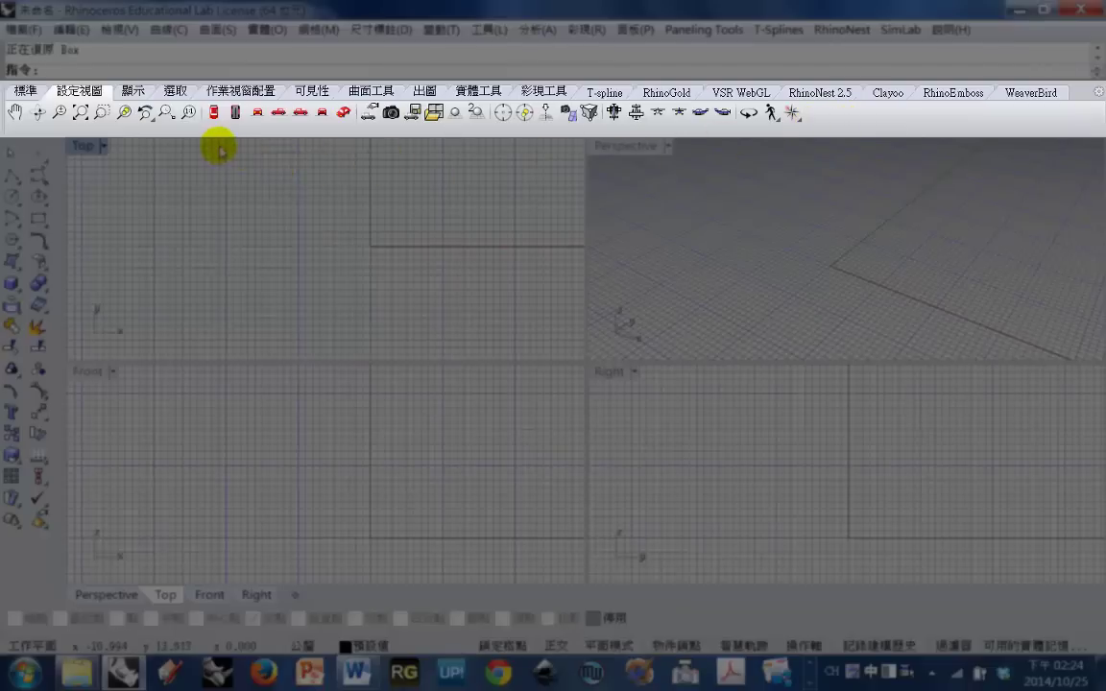
pyautogui.click(134, 92)
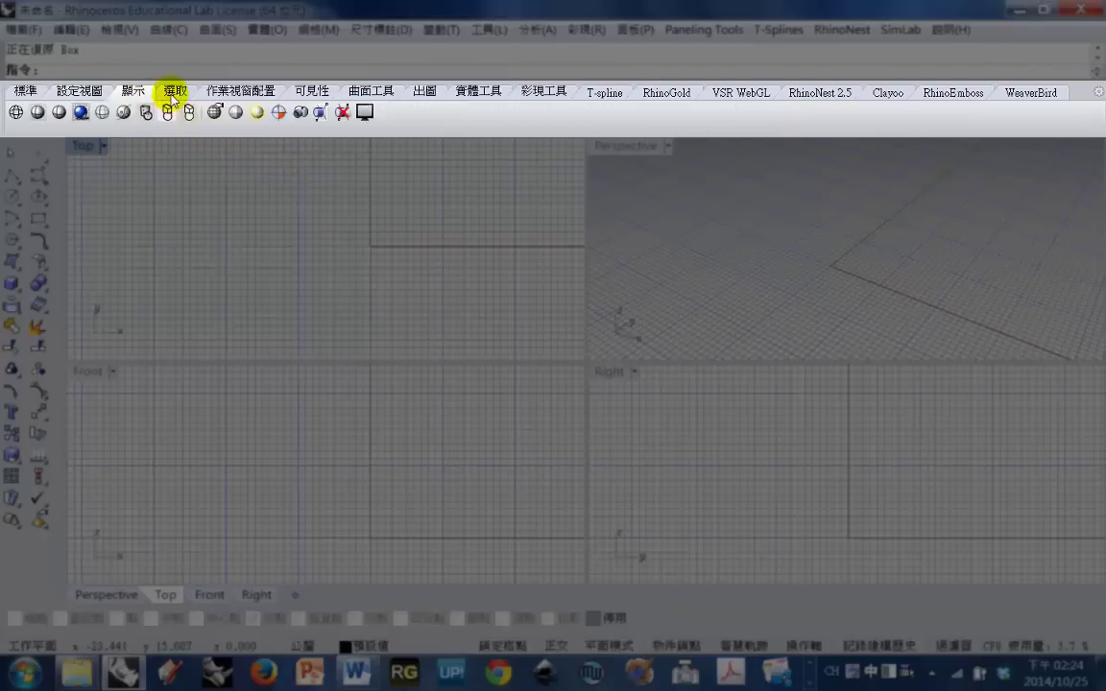
pyautogui.click(174, 93)
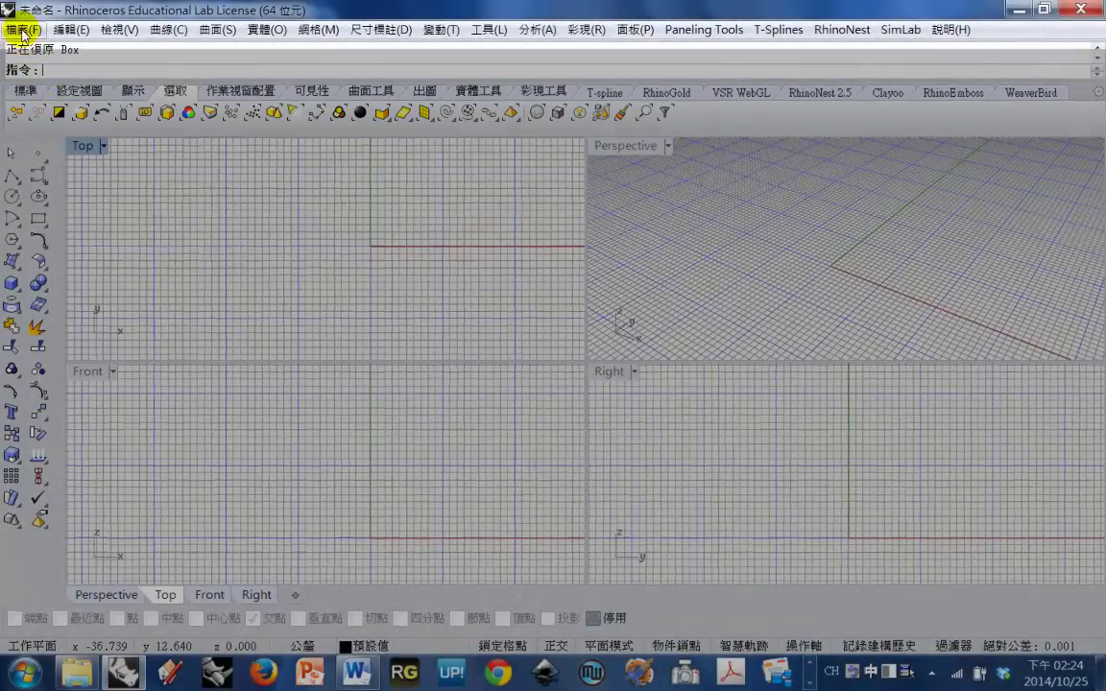
pyautogui.click(22, 30)
pyautogui.moveTo(69, 31)
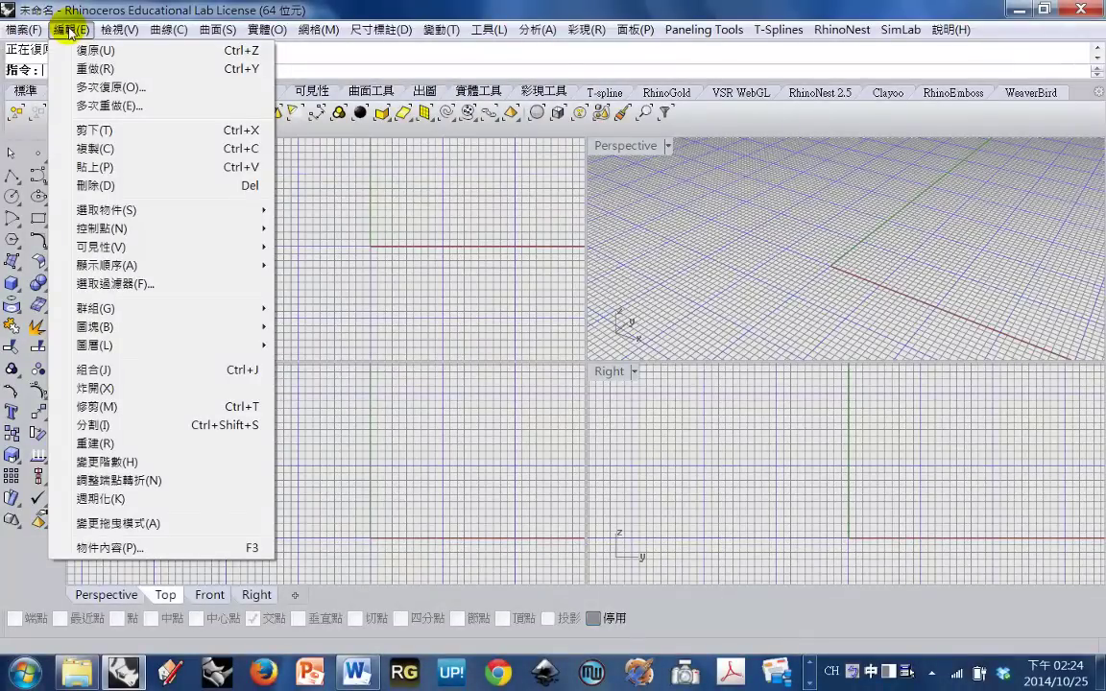
pyautogui.moveTo(128, 32)
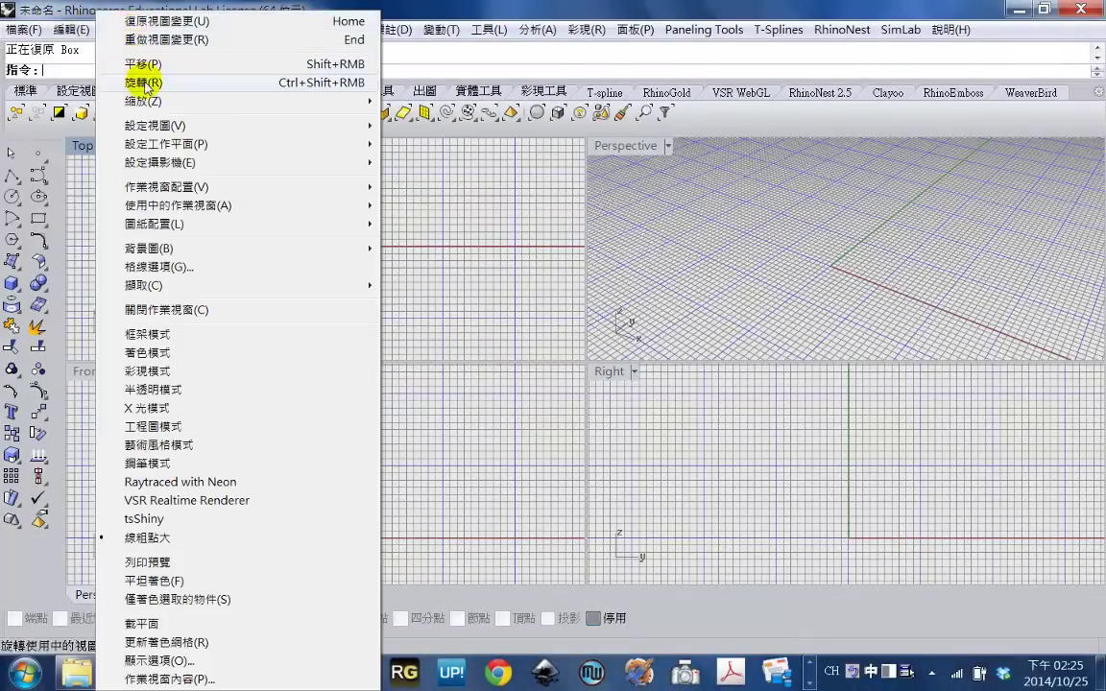
pyautogui.moveTo(155, 247)
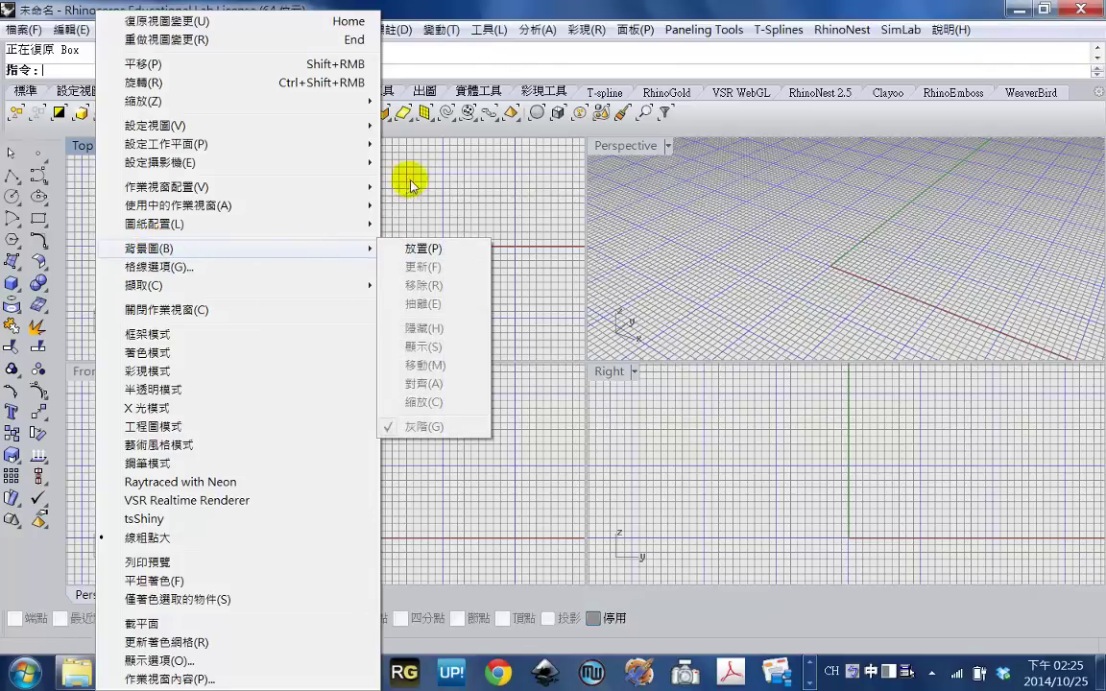
pyautogui.click(370, 29)
pyautogui.click(435, 30)
pyautogui.click(354, 262)
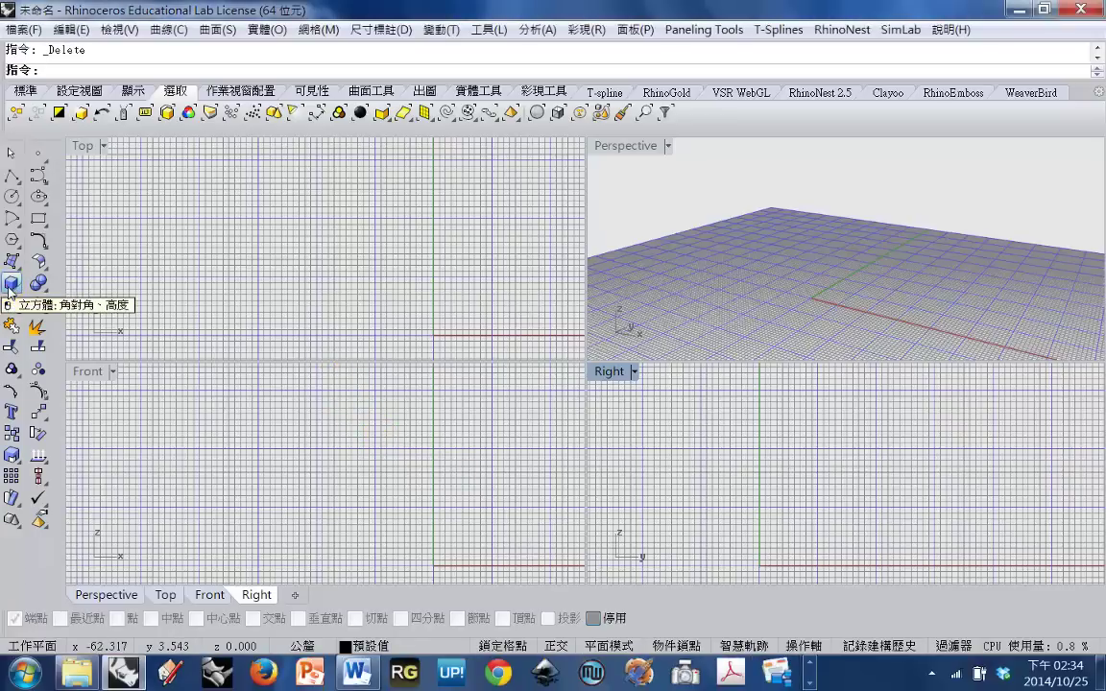
# - Draw a corner-to-corner box by eye from the origin toward negative X and positive Y, about 30 × 30 × 30 mm
pyautogui.click(12, 286)
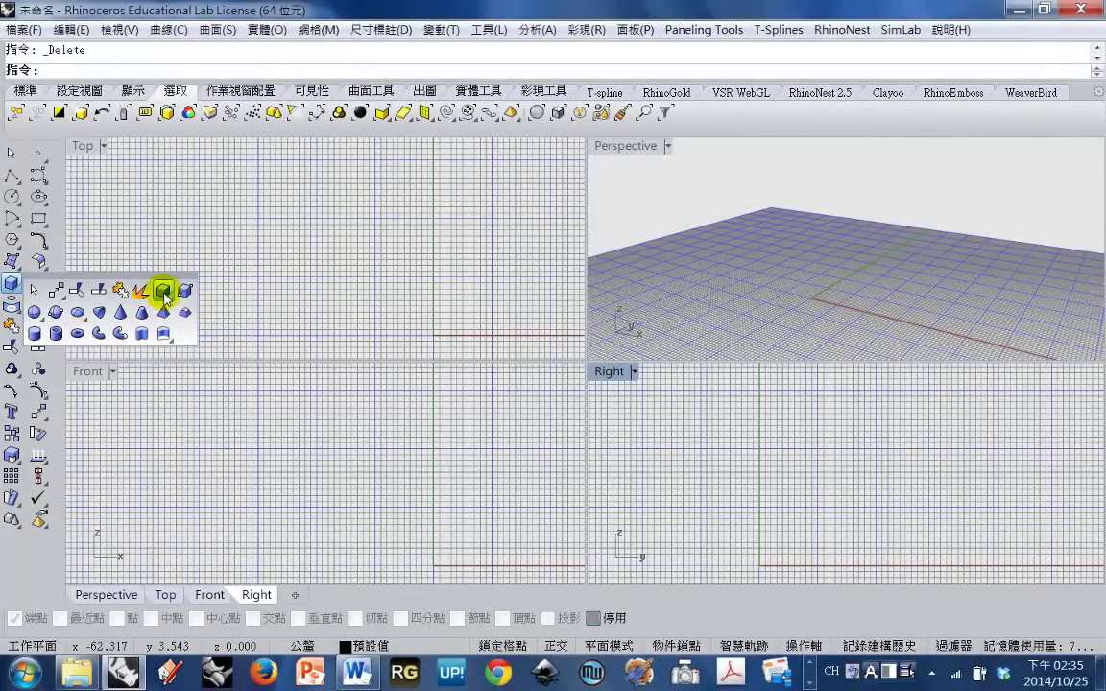
pyautogui.click(164, 294)
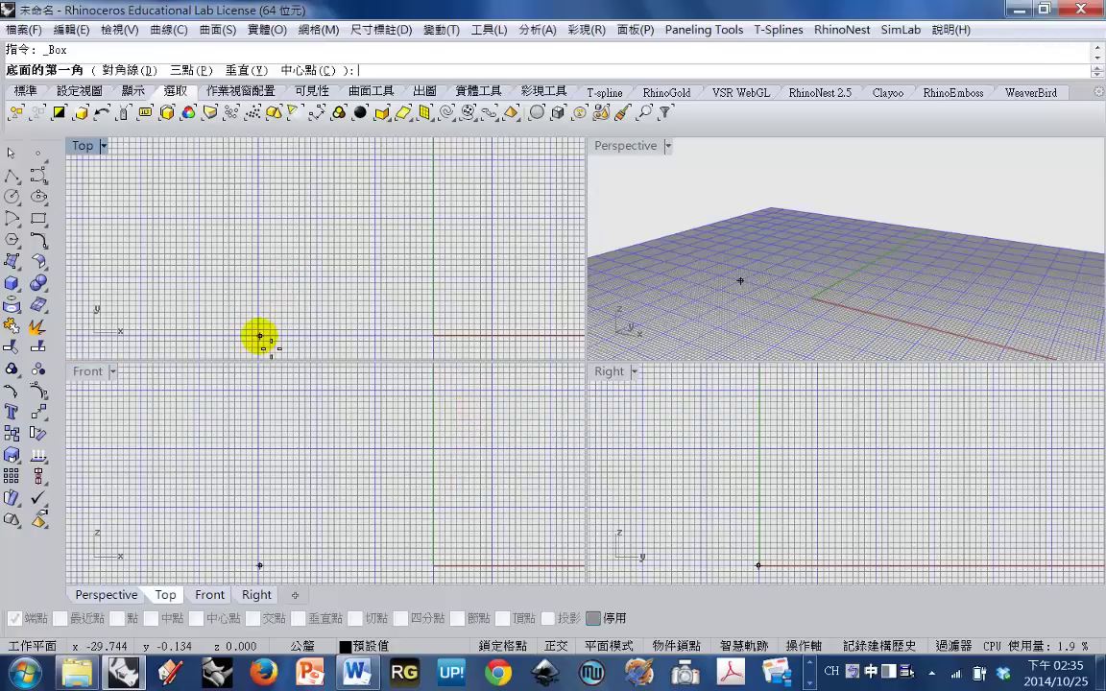
pyautogui.click(432, 335)
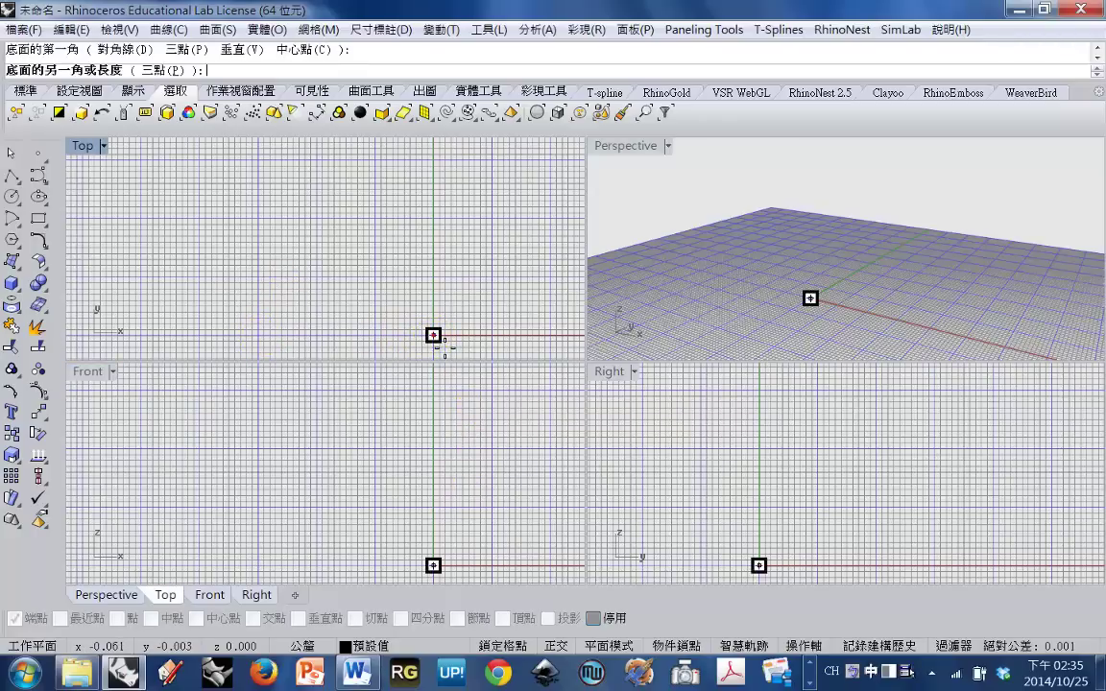
pyautogui.click(258, 158)
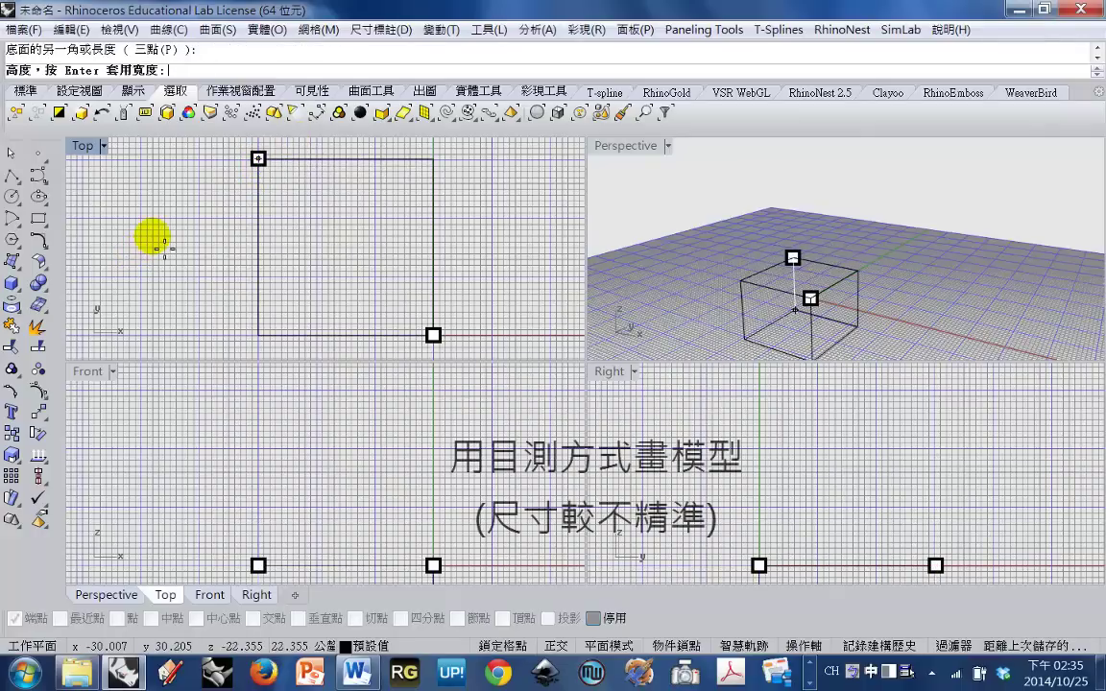
pyautogui.click(259, 390)
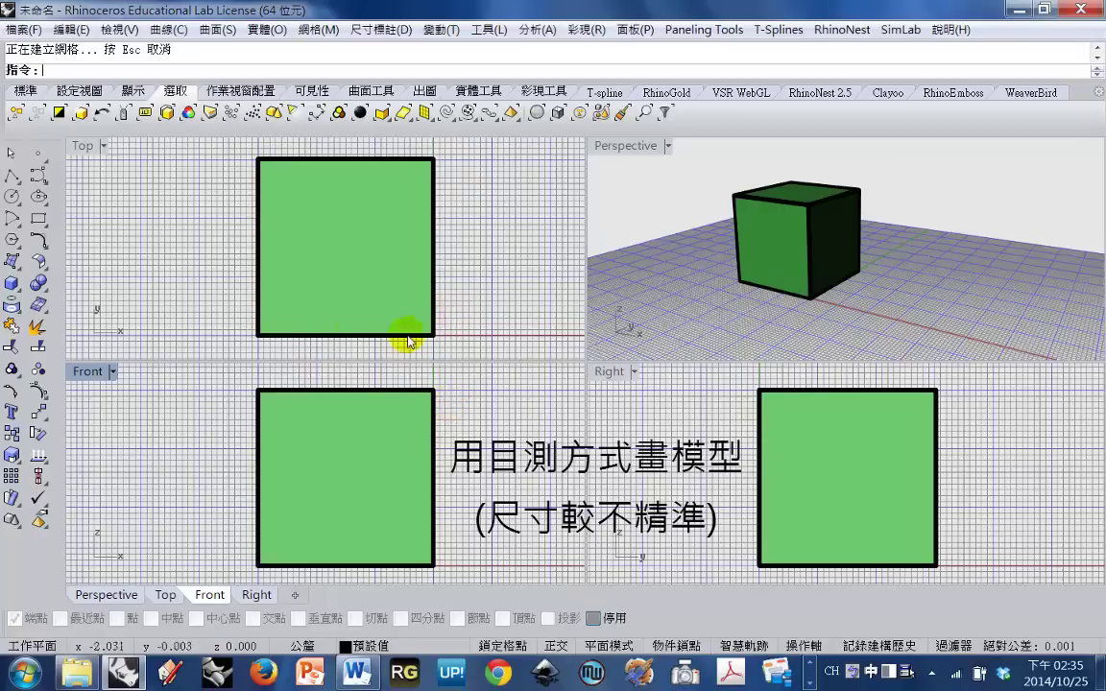
# - Examine how closely the box's lower-left corner lines up with the grid in the enlarged Top view
pyautogui.scroll(5, 265, 336)
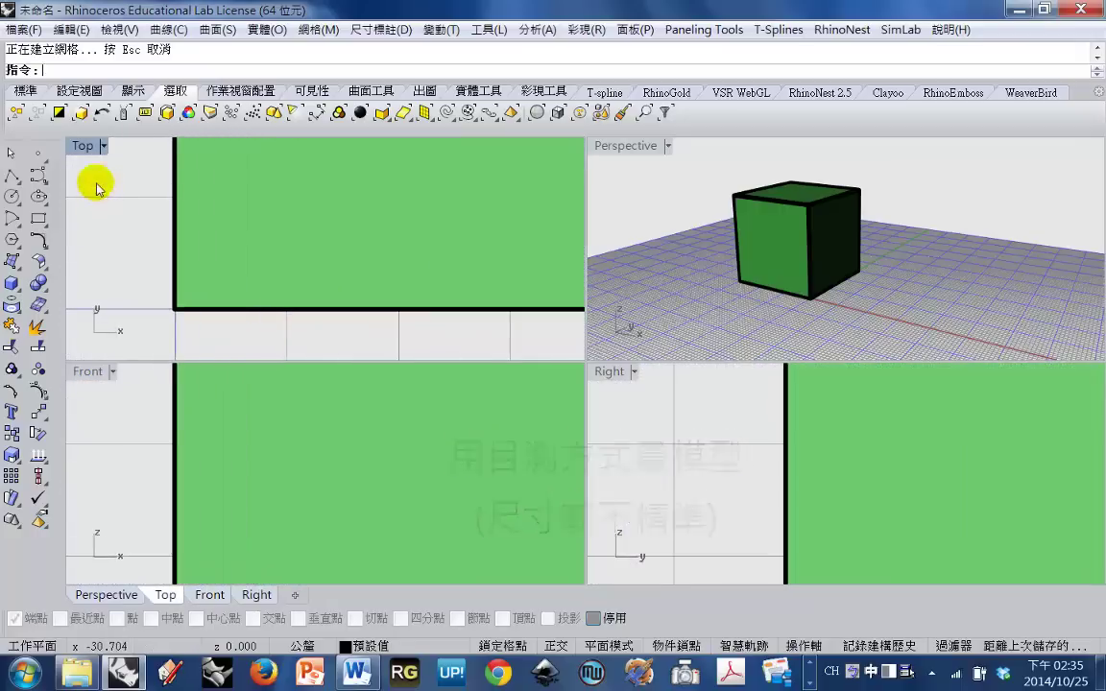
pyautogui.doubleClick(96, 147)
pyautogui.moveTo(386, 477); pyautogui.dragTo(414, 402, button='right')
pyautogui.scroll(3, 382, 375)
pyautogui.moveTo(403, 474); pyautogui.dragTo(492, 384, button='right')
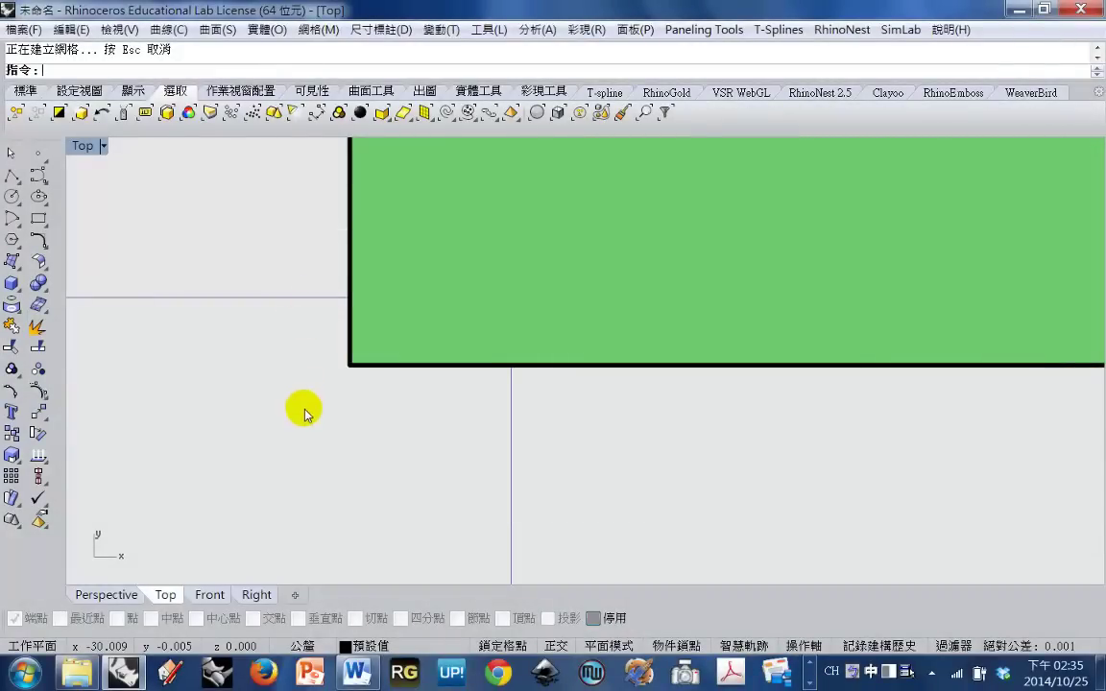
pyautogui.scroll(-3, 307, 410)
pyautogui.scroll(-5, 382, 430)
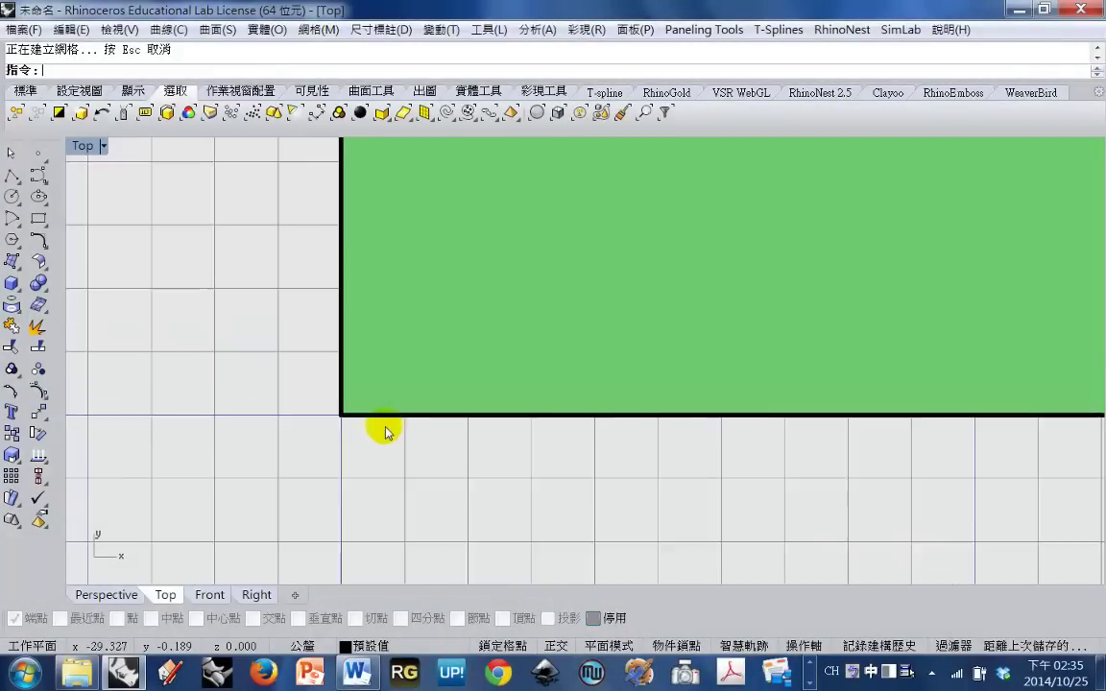
pyautogui.scroll(2, 413, 360)
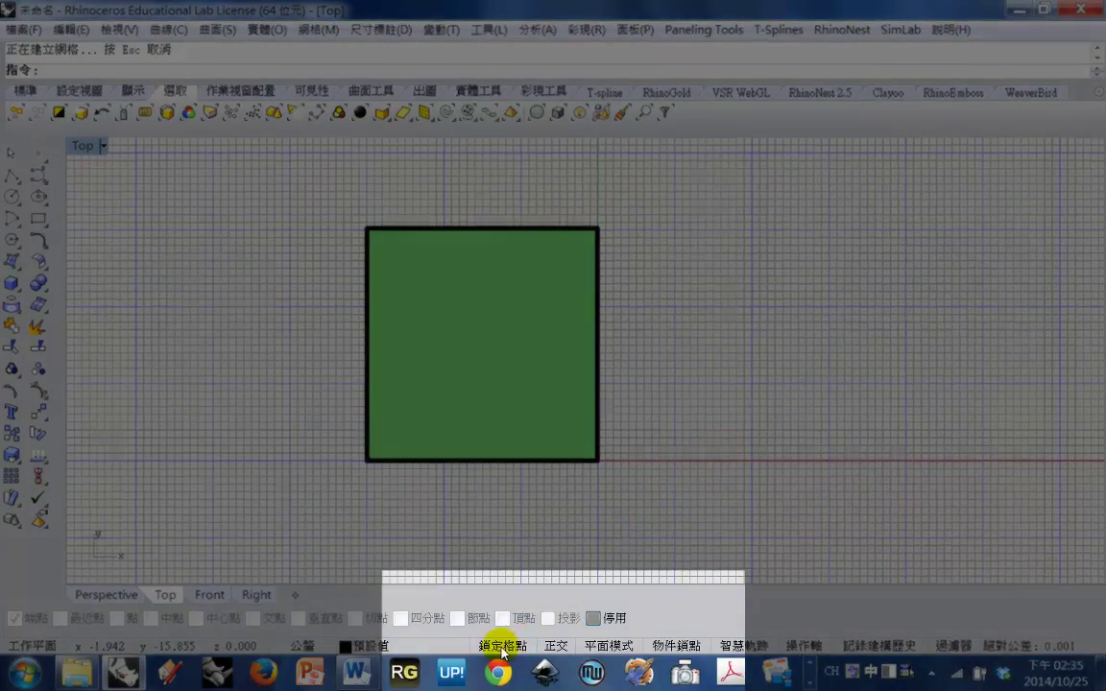
# - Enable Grid Snap and Object Snap, and draw a second box's base from (20, 0) to (50, 30) in the Top view
pyautogui.click(502, 645)
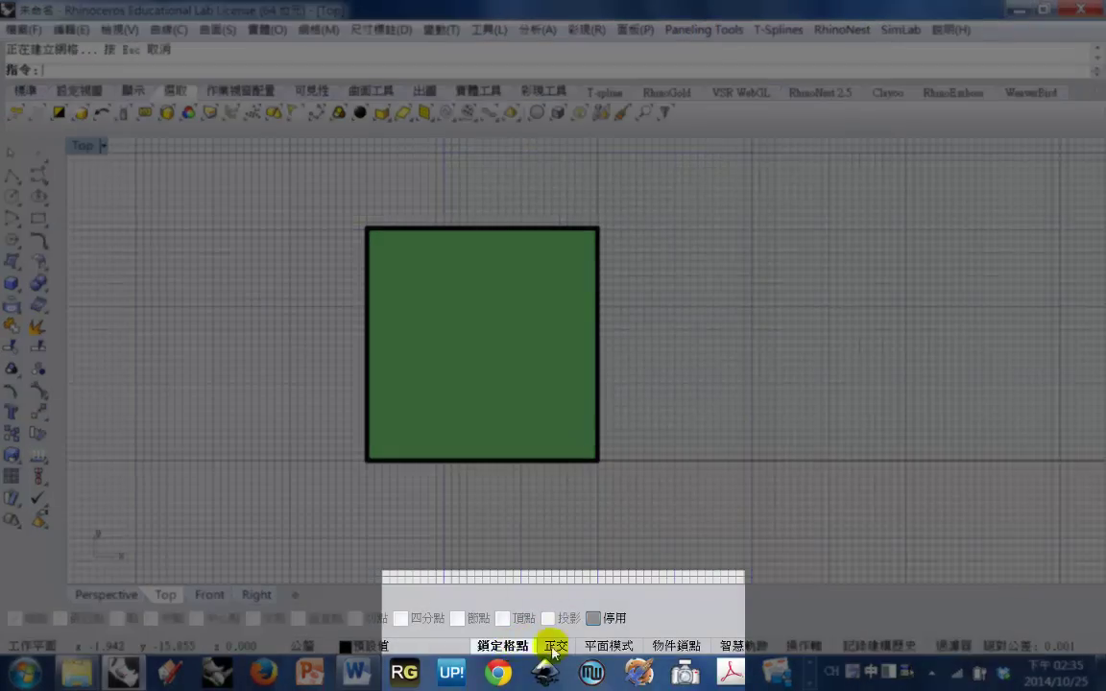
pyautogui.click(670, 646)
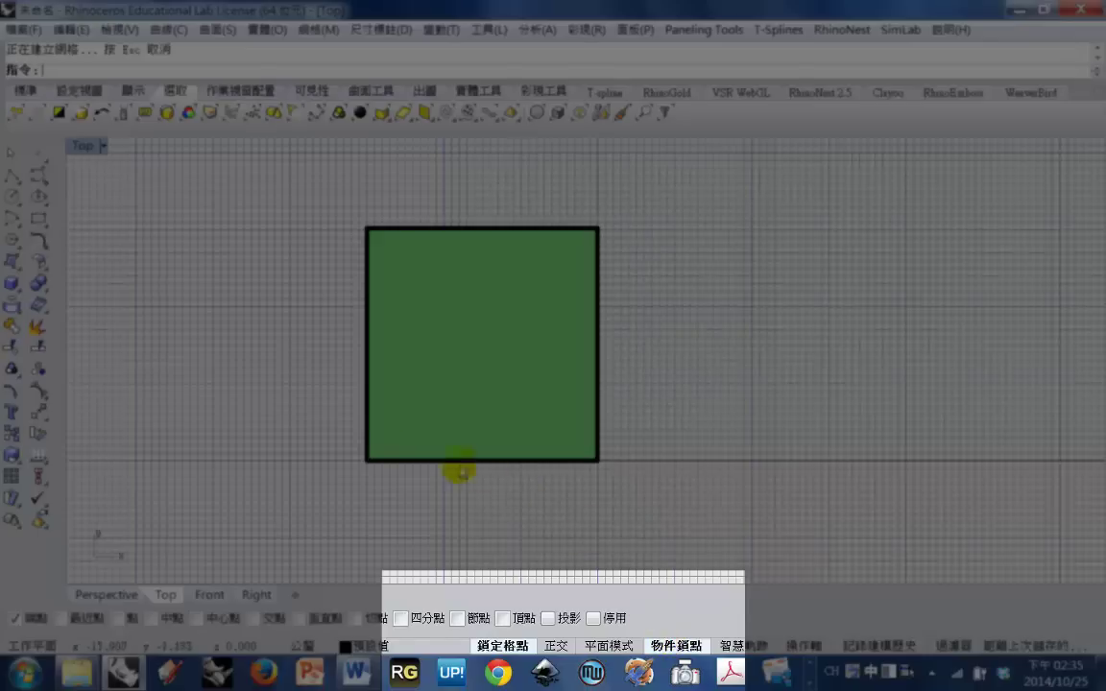
pyautogui.click(12, 283)
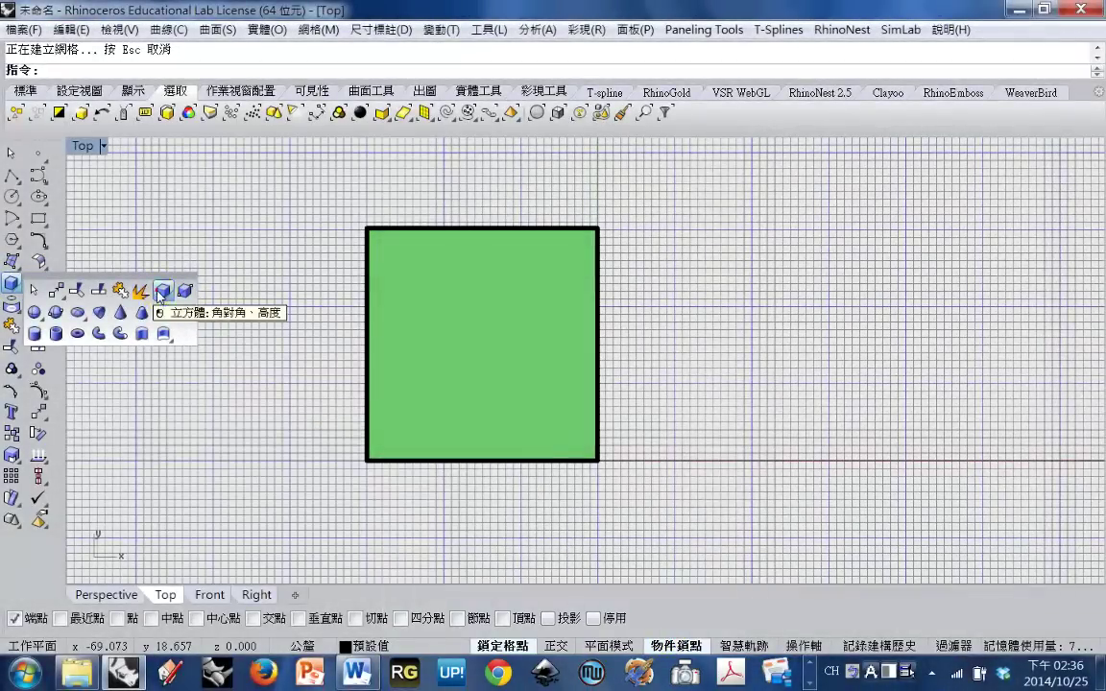
pyautogui.click(161, 291)
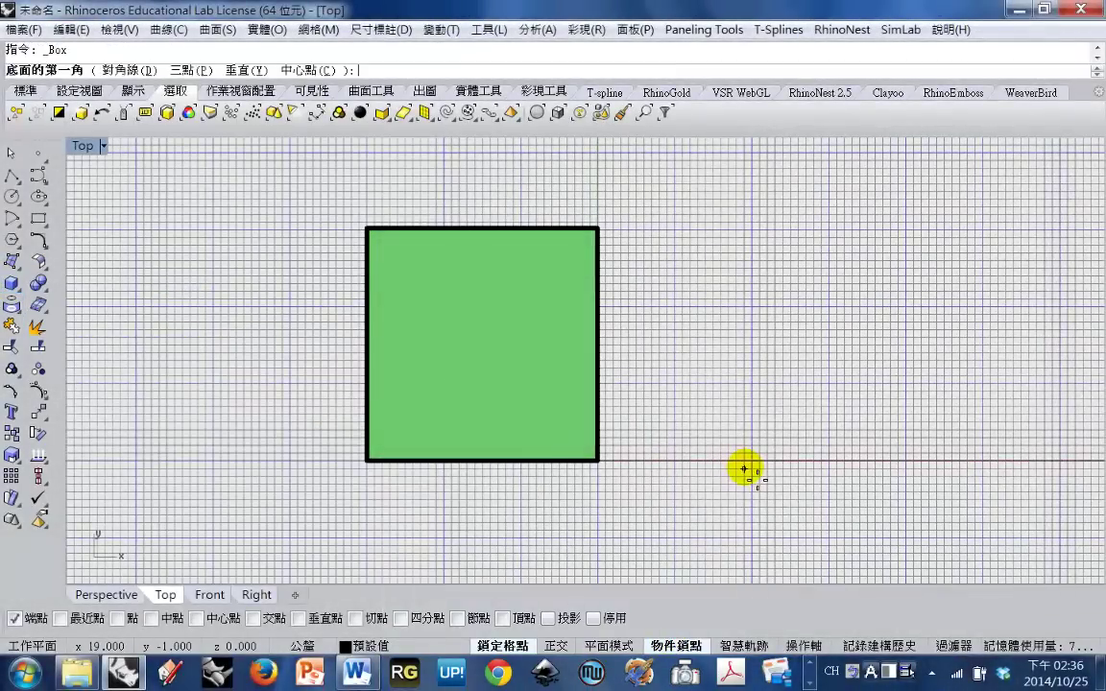
pyautogui.scroll(4, 753, 464)
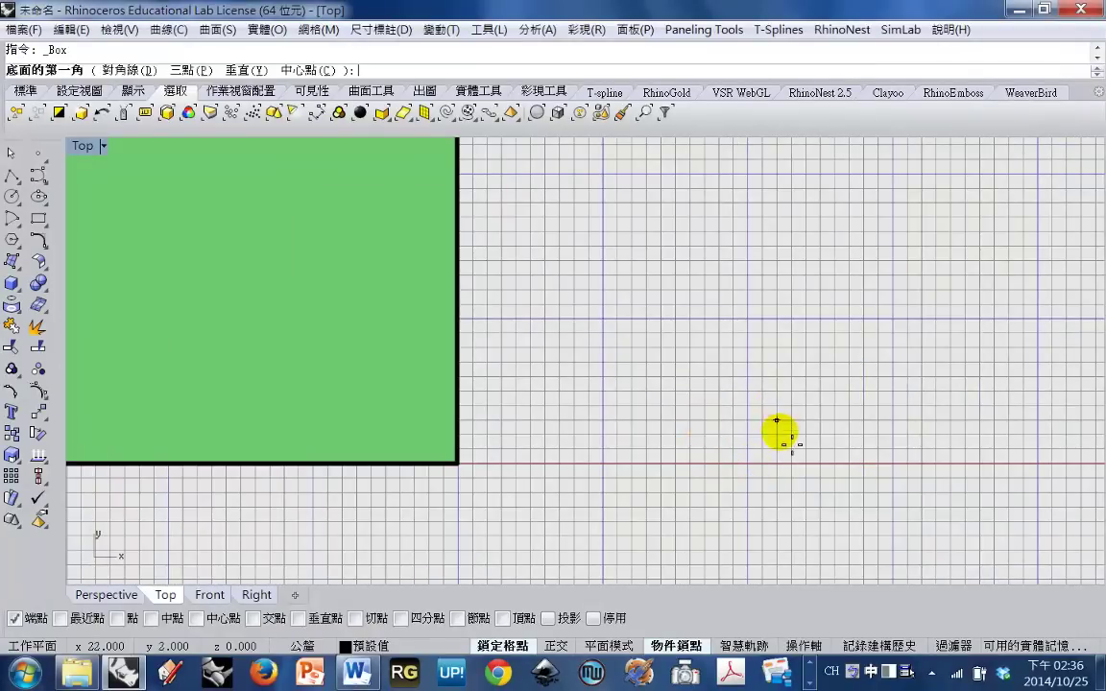
pyautogui.click(747, 465)
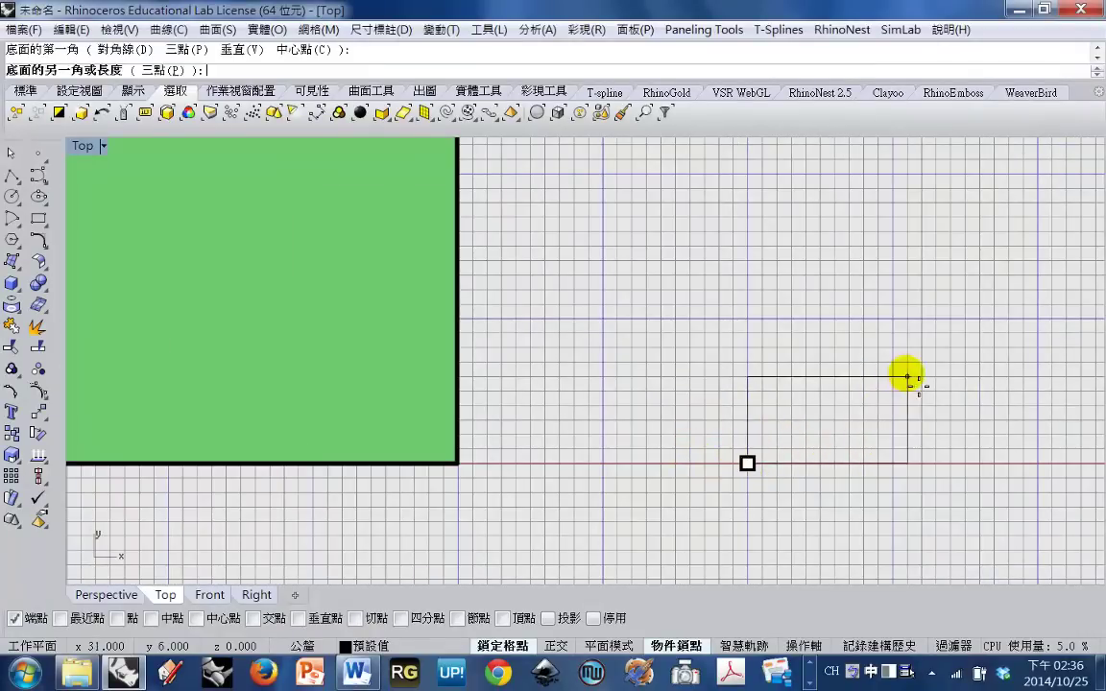
pyautogui.moveTo(908, 374); pyautogui.dragTo(719, 469, button='right')
pyautogui.scroll(-4, 719, 469)
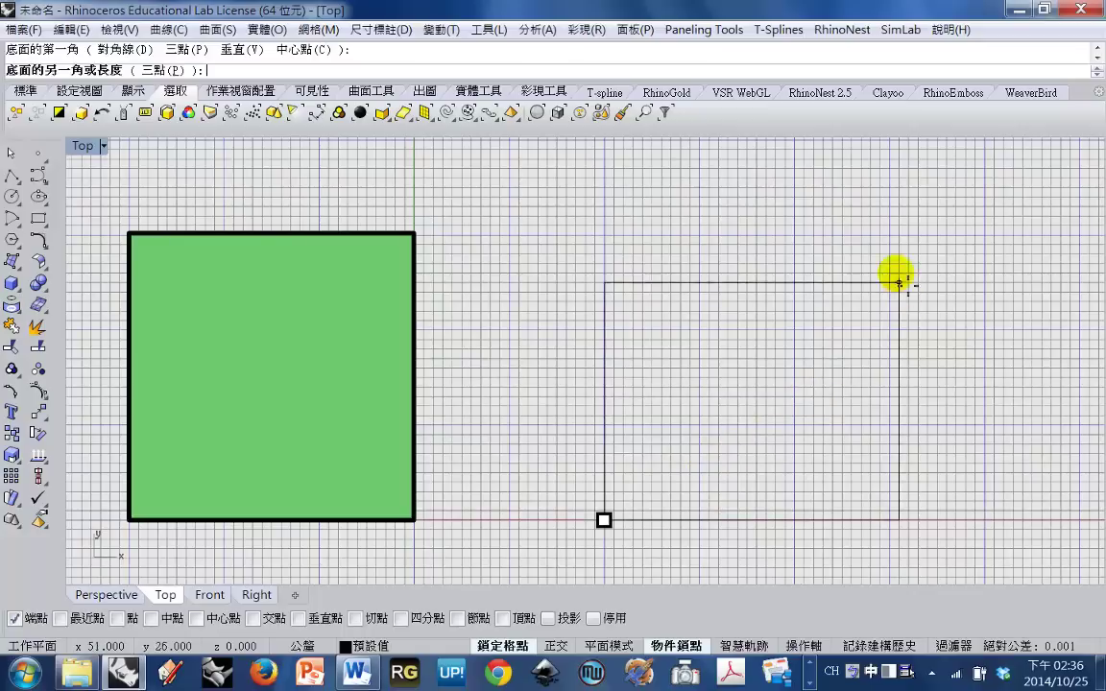
pyautogui.click(890, 235)
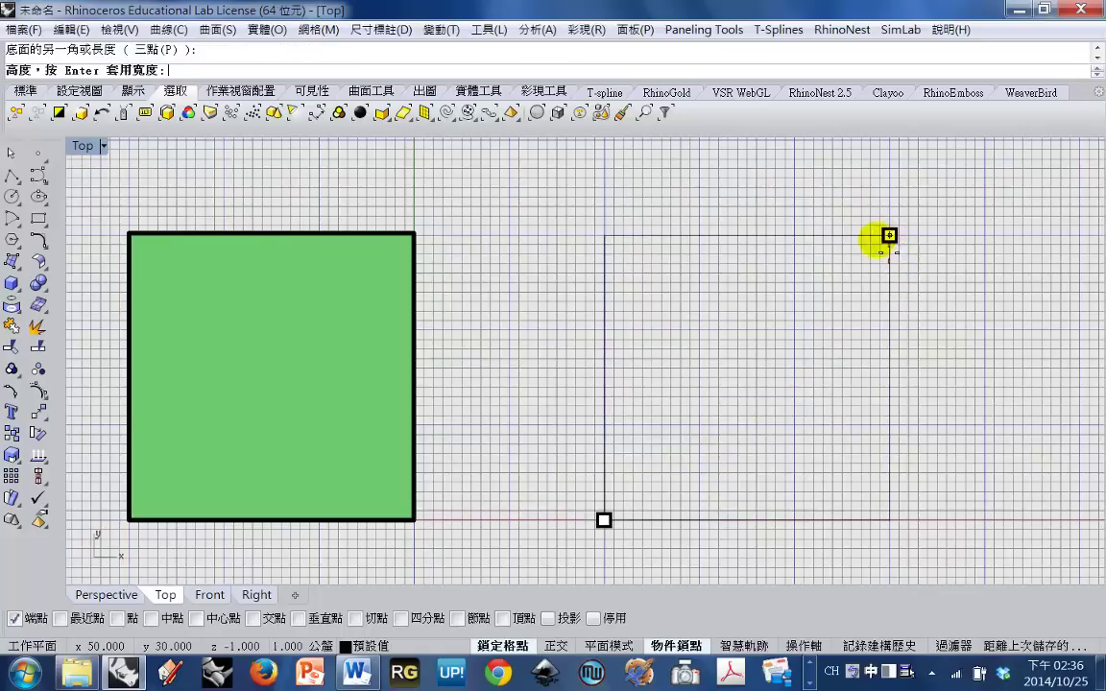
# - Set the second box's height to 30 mm by snapping to the grid in the Front view
pyautogui.doubleClick(85, 144)
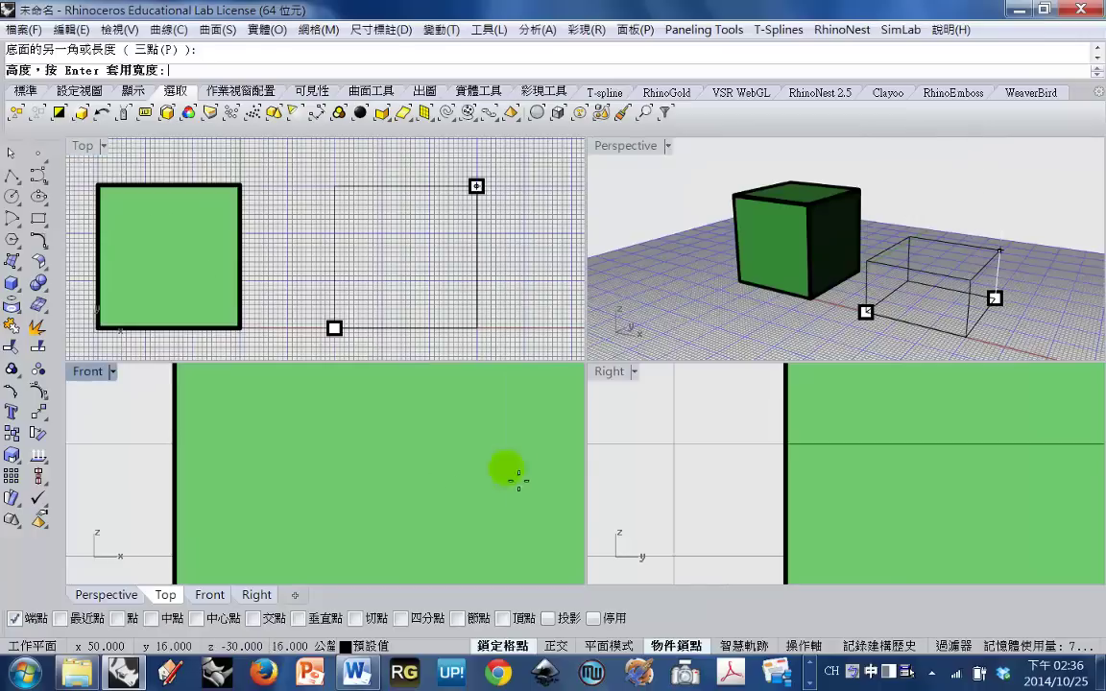
pyautogui.scroll(3, 518, 480)
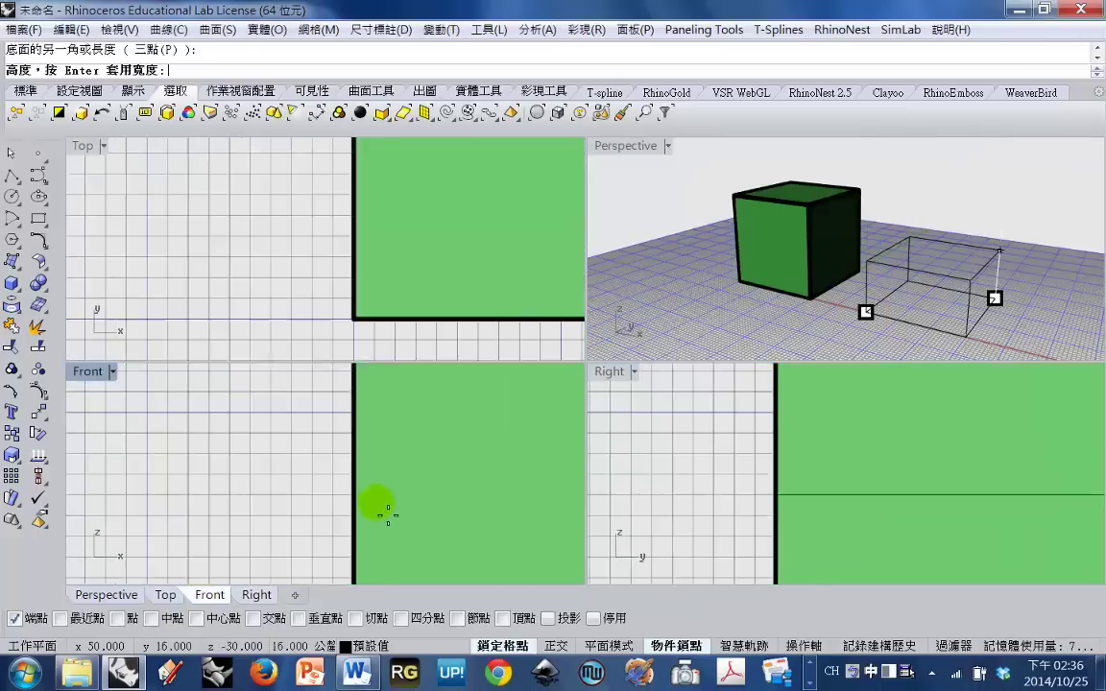
pyautogui.scroll(-5, 365, 499)
pyautogui.scroll(3, 499, 494)
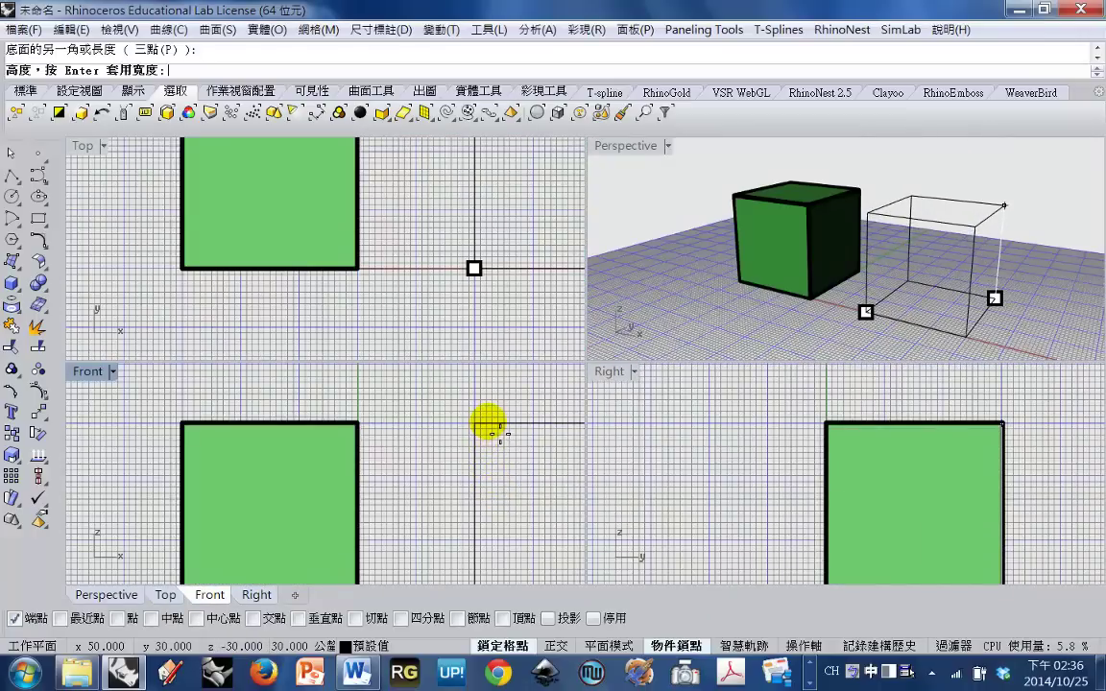
pyautogui.click(490, 425)
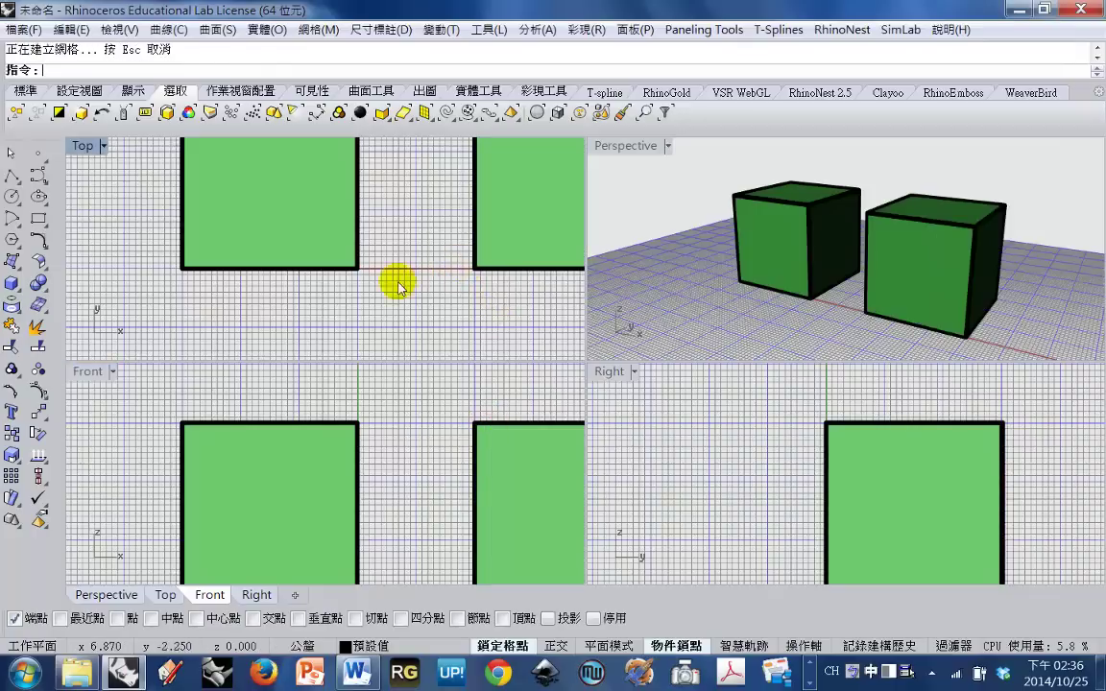
# - Compare the lower-left corners of both boxes against the grid lines in the enlarged Top view
pyautogui.scroll(-5, 401, 286)
pyautogui.moveTo(400, 286); pyautogui.dragTo(375, 291, button='right')
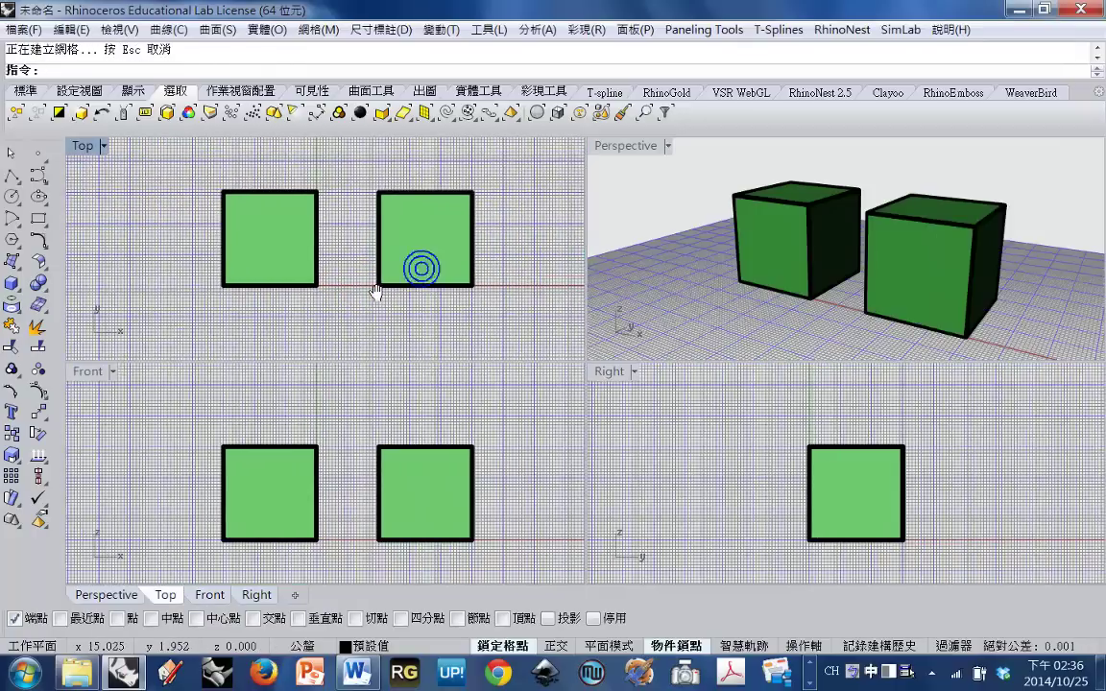
pyautogui.doubleClick(82, 147)
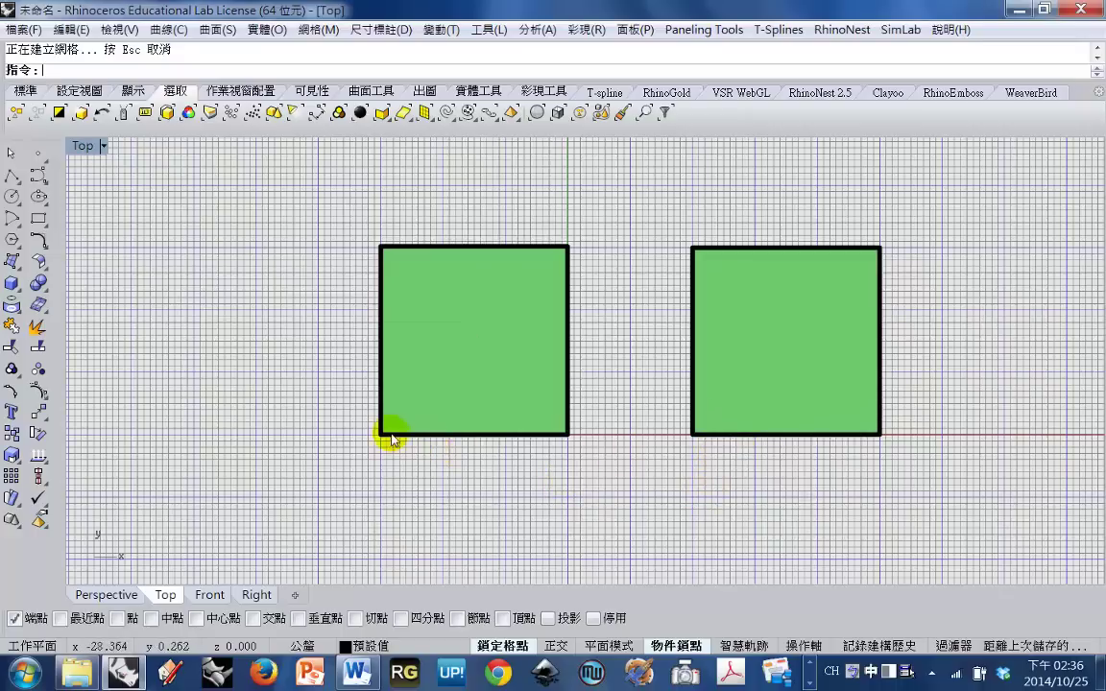
pyautogui.scroll(5, 391, 438)
pyautogui.scroll(3, 228, 366)
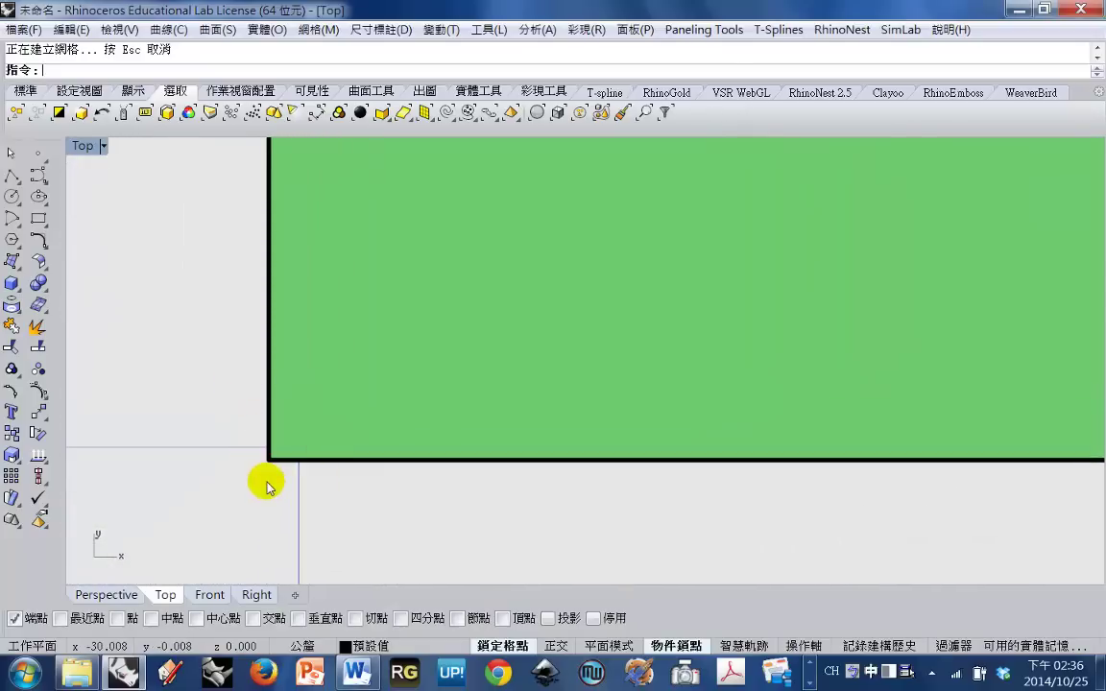
pyautogui.scroll(-1, 264, 474)
pyautogui.scroll(-4, 267, 465)
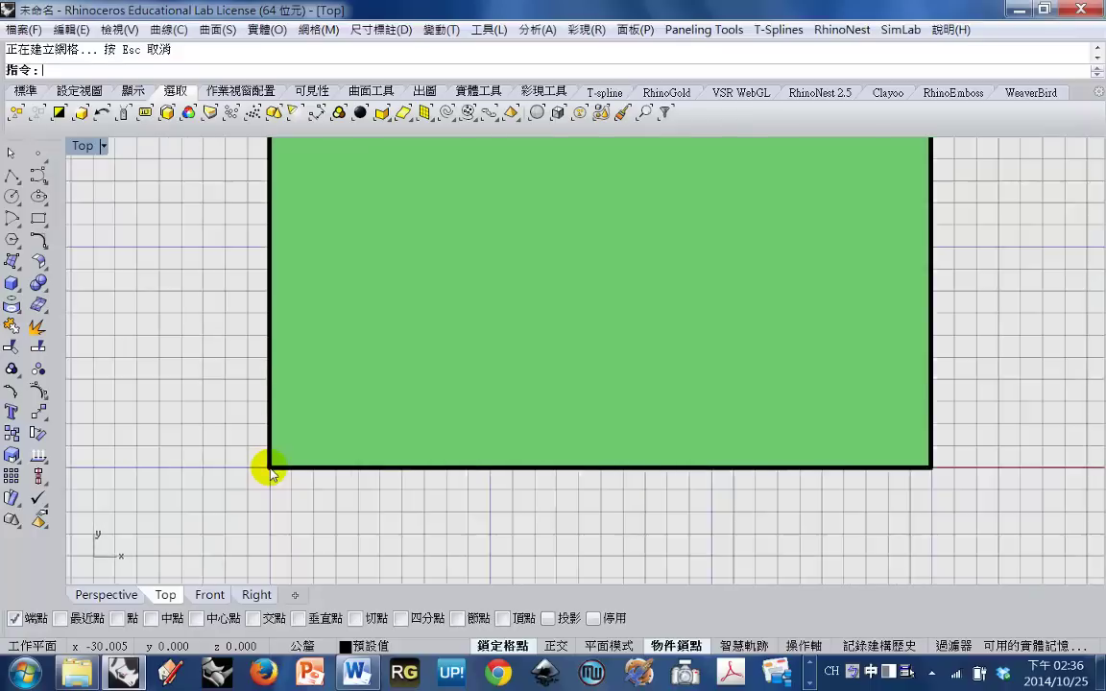
pyautogui.scroll(-2, 787, 488)
pyautogui.moveTo(796, 489); pyautogui.dragTo(634, 461, button='right')
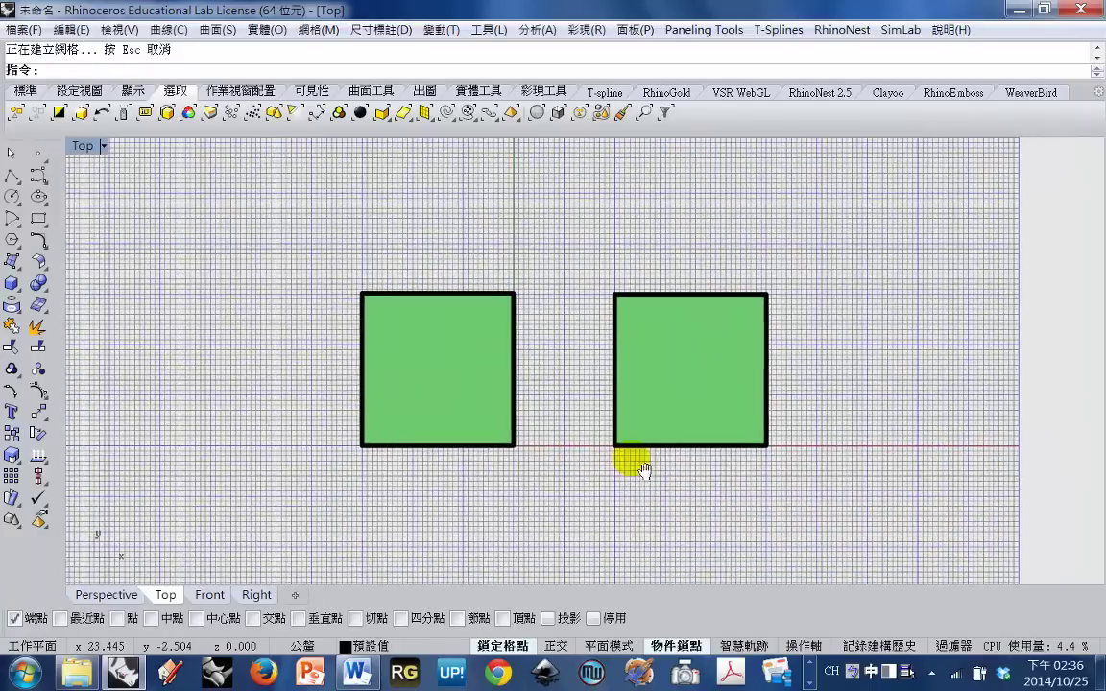
pyautogui.scroll(6, 653, 444)
pyautogui.scroll(5, 542, 459)
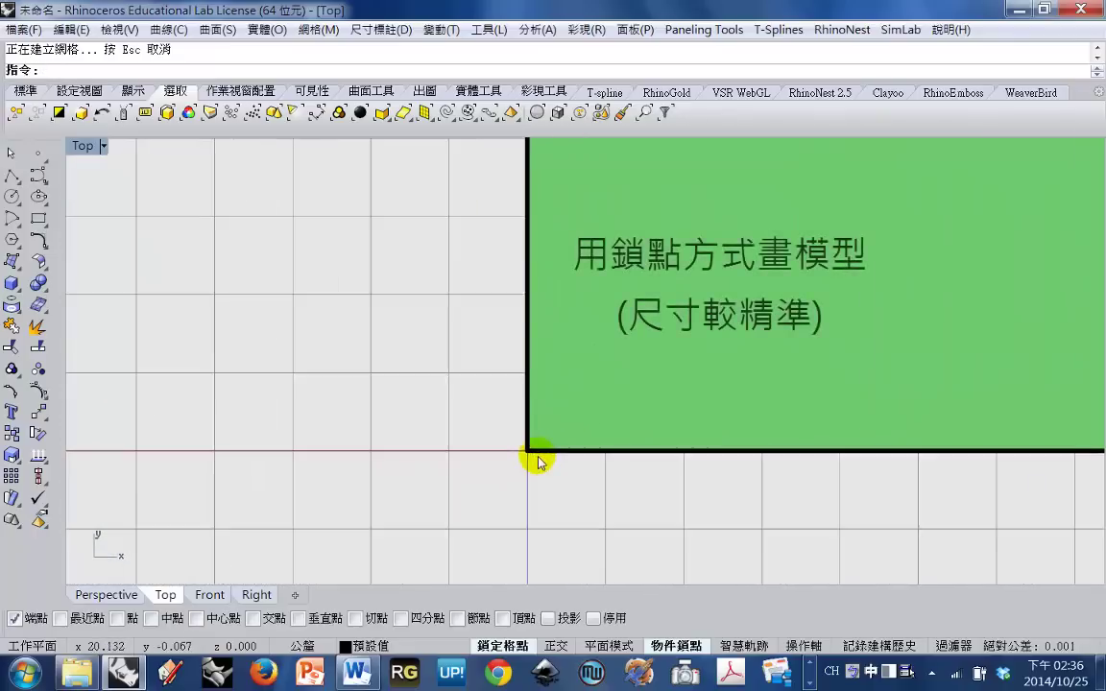
pyautogui.moveTo(419, 501); pyautogui.dragTo(430, 463, button='right')
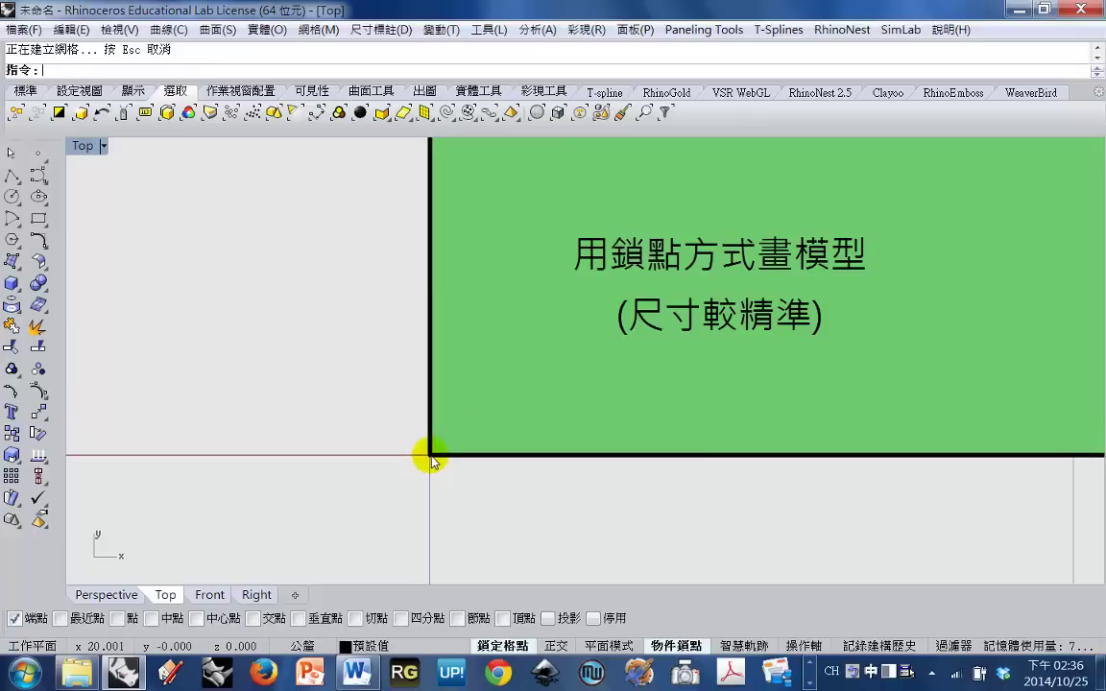
# - Examine how the snapped box's lower-right corner lines up with the grid in the enlarged Top view
pyautogui.scroll(-3, 429, 459)
pyautogui.scroll(-4, 639, 498)
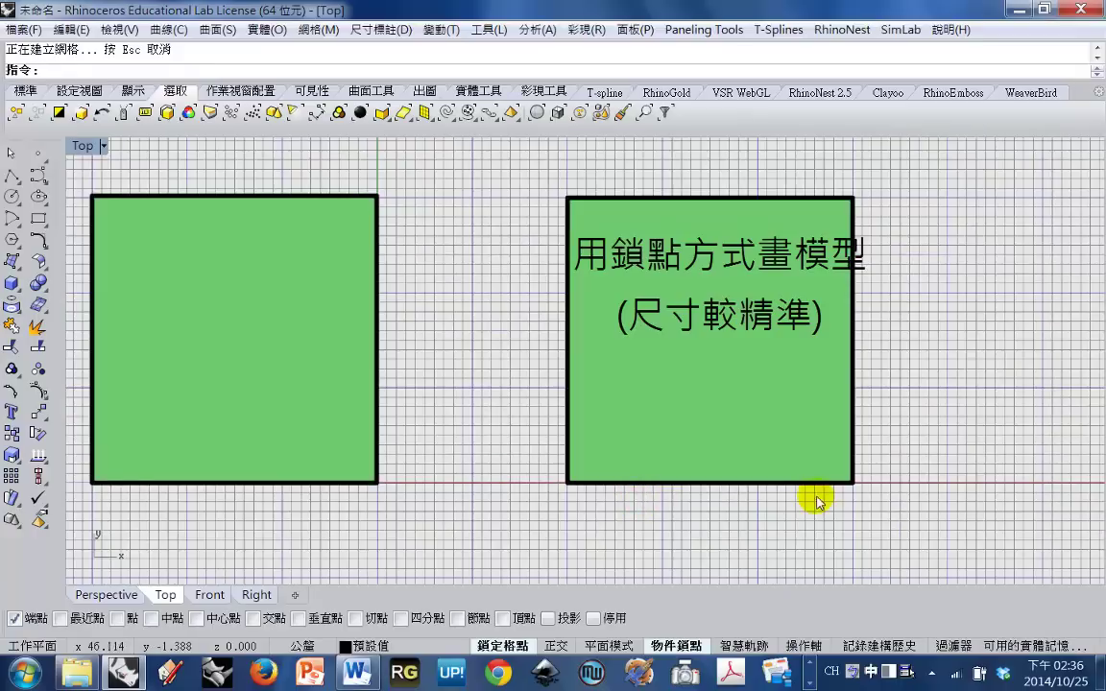
pyautogui.scroll(5, 816, 499)
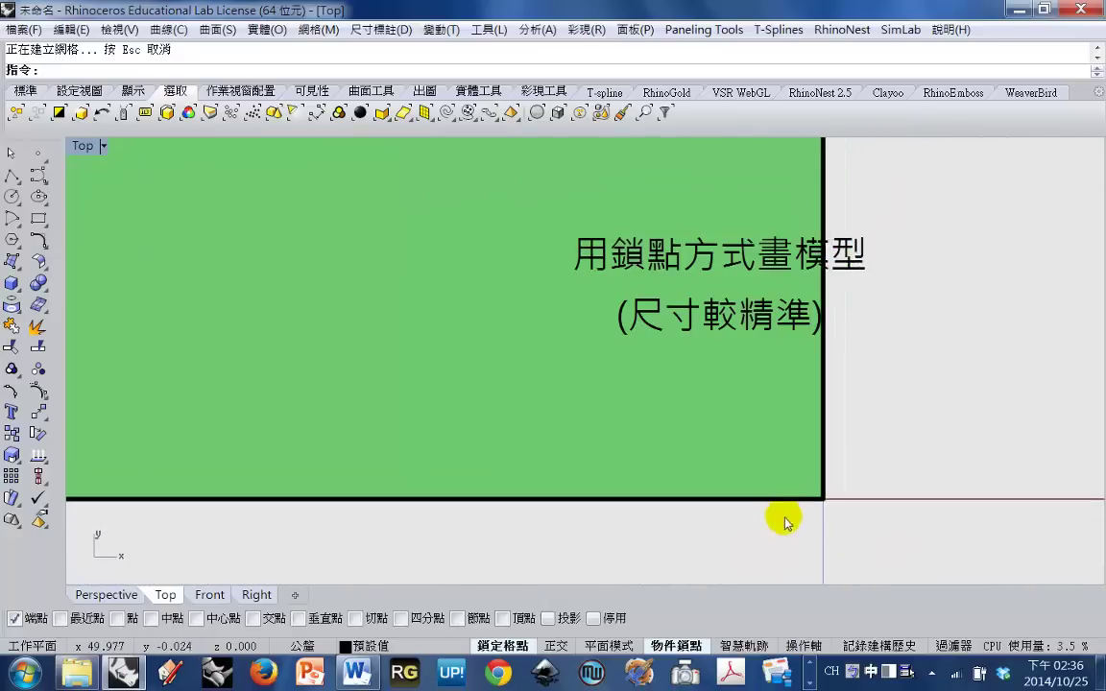
pyautogui.scroll(2, 784, 521)
pyautogui.scroll(-5, 887, 496)
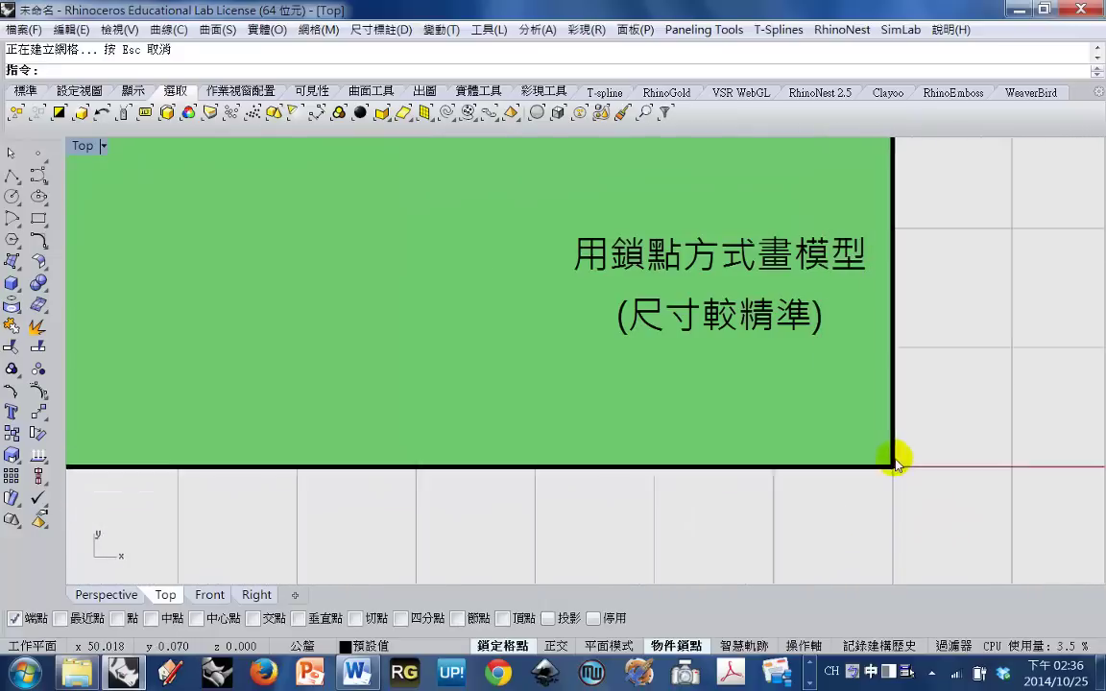
pyautogui.scroll(4, 898, 461)
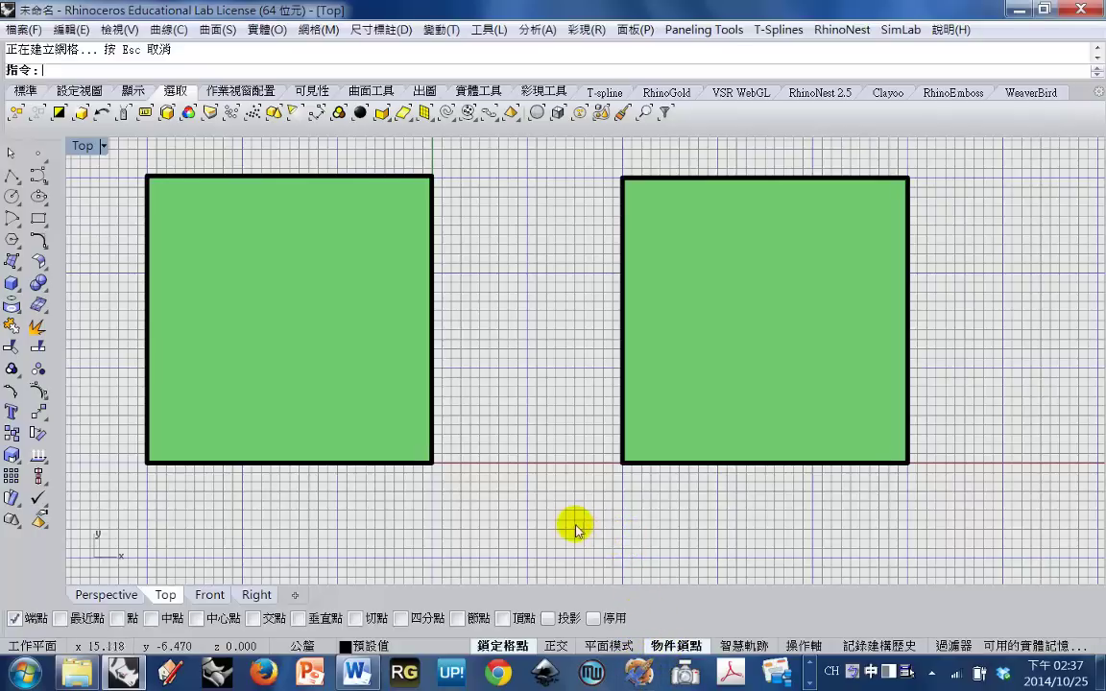
# - Delete the first box, drawn without snaps, and restore the four-viewport layout
pyautogui.click(383, 448)
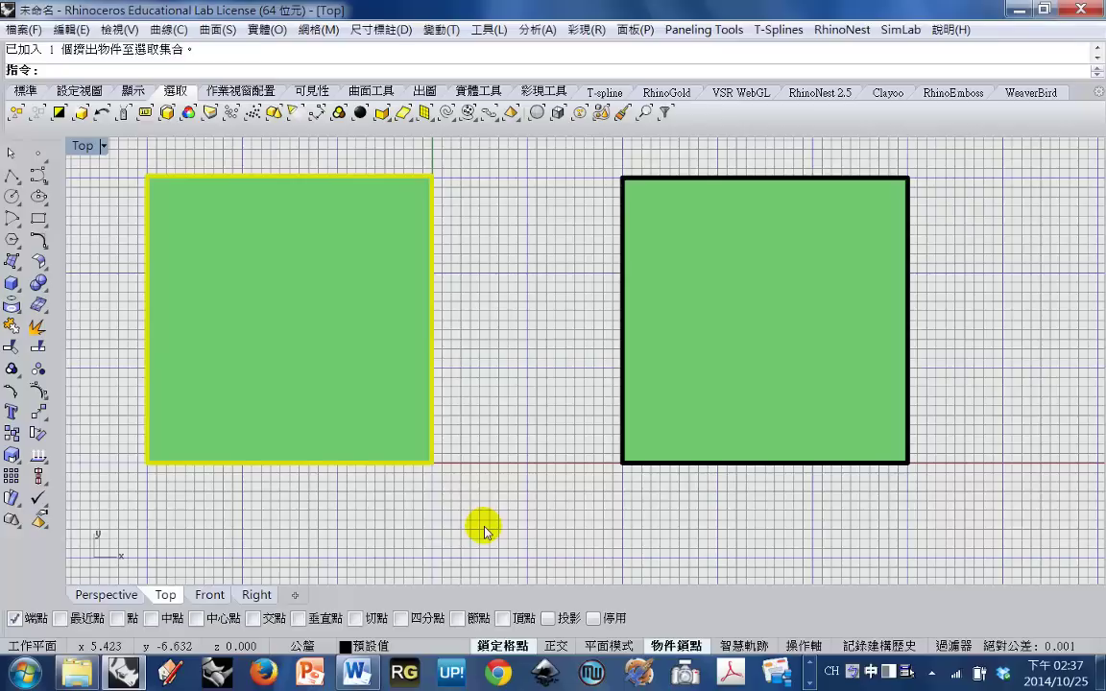
pyautogui.press('Delete')
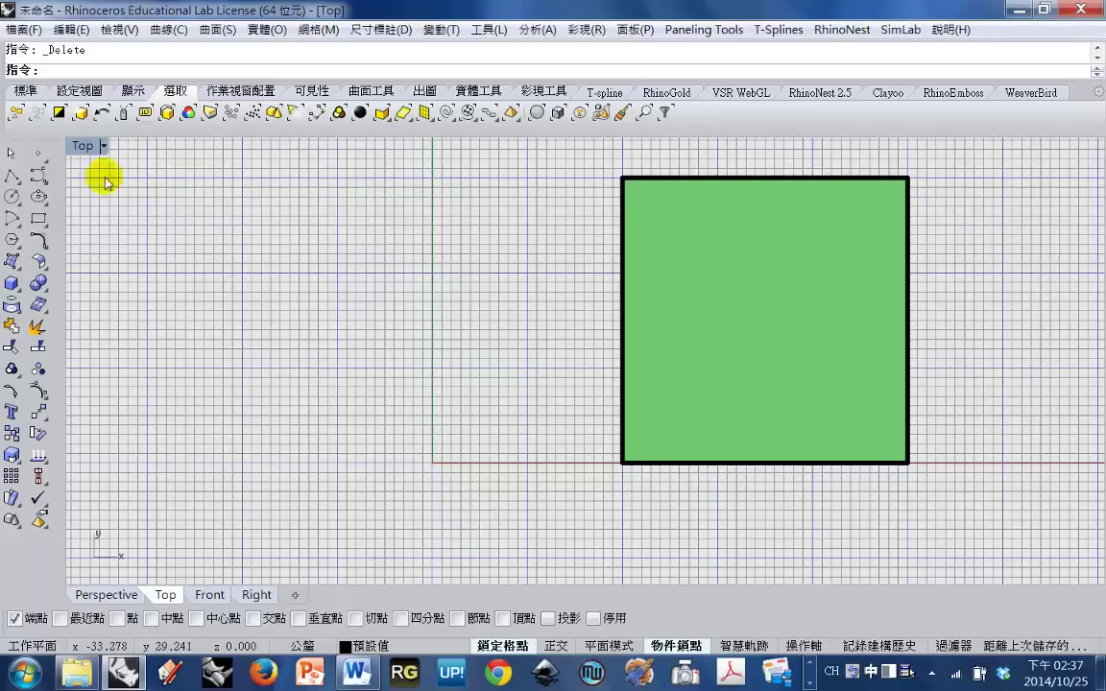
pyautogui.doubleClick(85, 144)
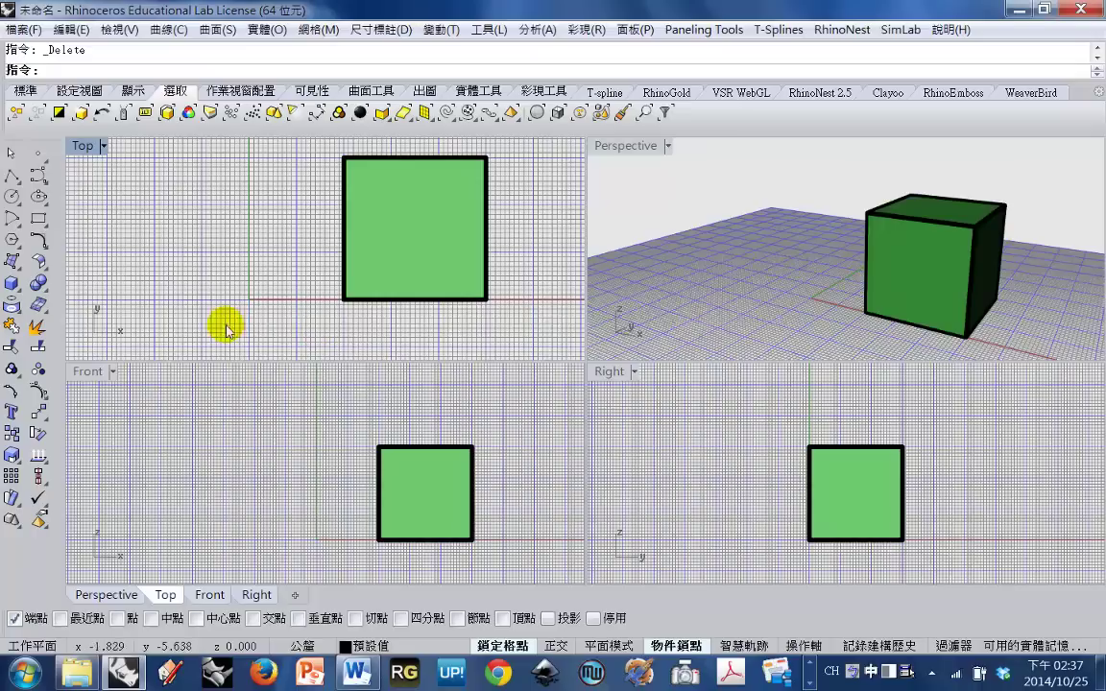
# - Start a cone with its base centred at (-20, 20) and a 20 mm radius in the Top view, using grid snap
pyautogui.click(10, 286)
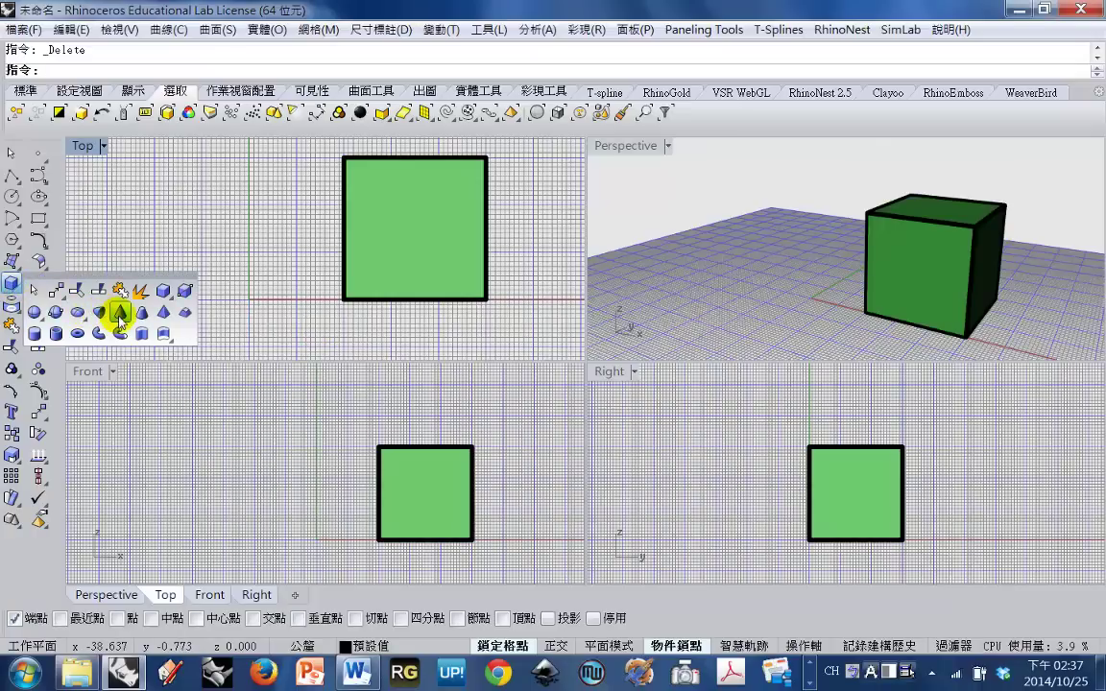
pyautogui.click(120, 312)
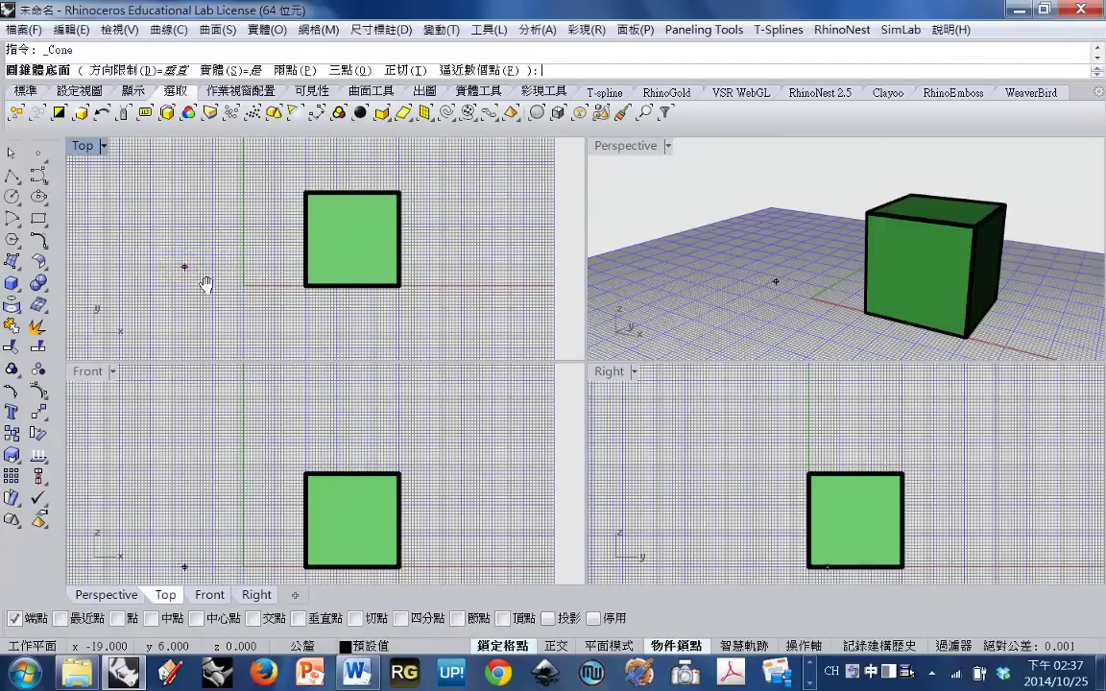
pyautogui.moveTo(206, 284); pyautogui.dragTo(217, 240, button='right')
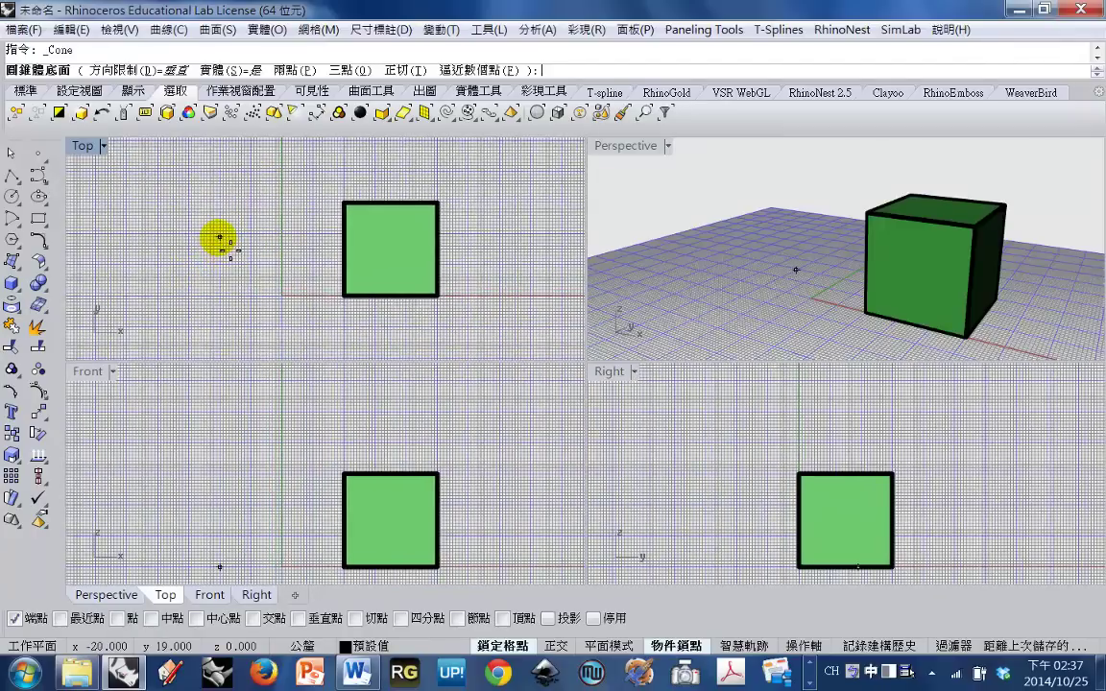
pyautogui.click(220, 237)
pyautogui.scroll(3, 254, 261)
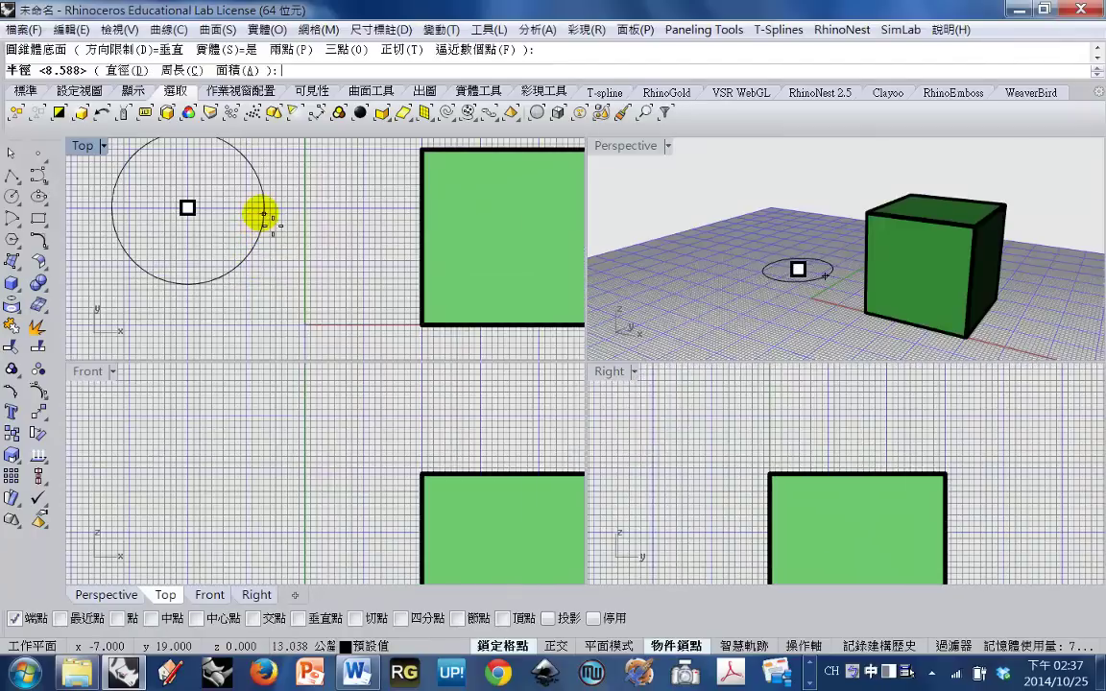
pyautogui.scroll(5, 278, 239)
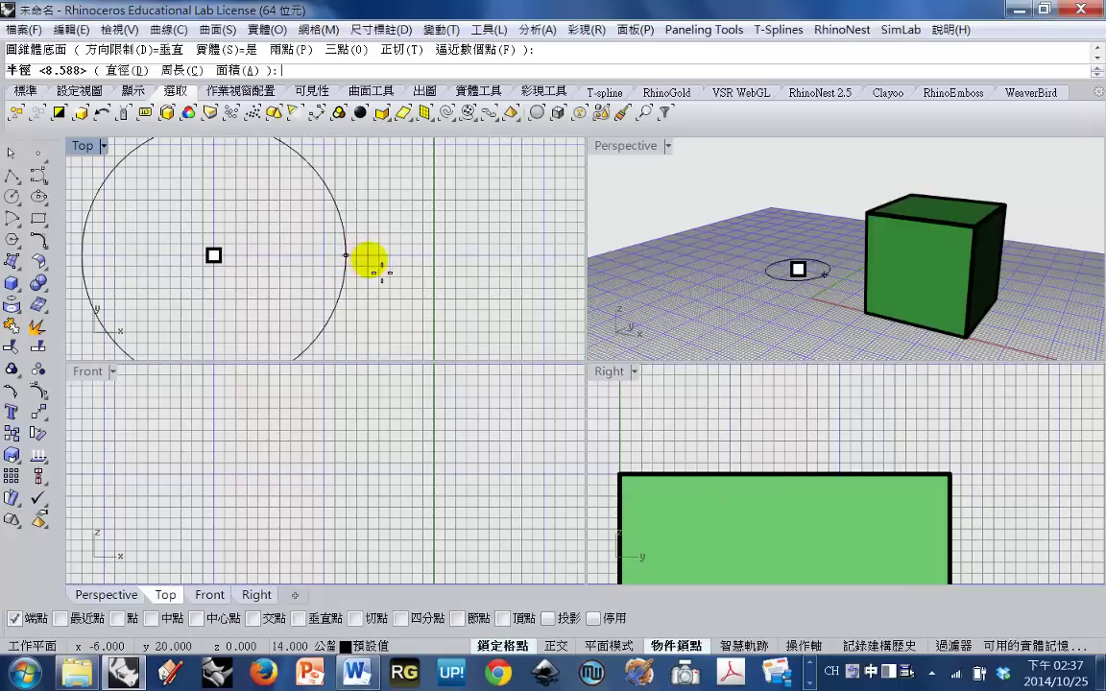
pyautogui.click(434, 255)
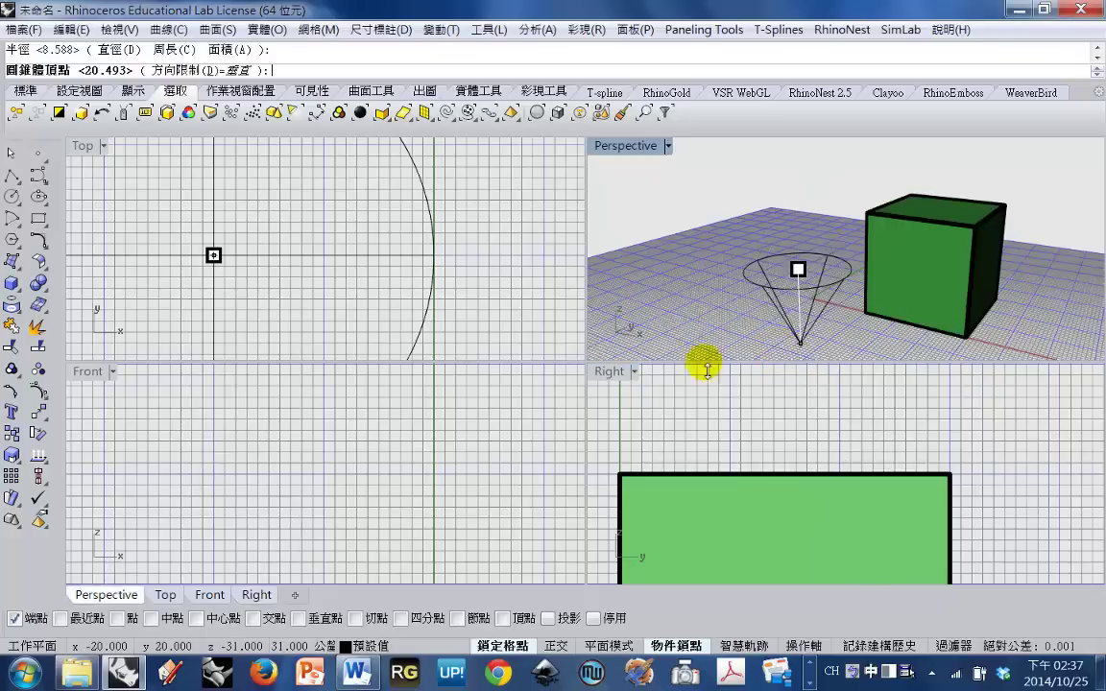
# - Set the cone's apex 30 mm above its base by snapping to the grid in the Front view
pyautogui.hotkey('ctrl', 'shift', 'e')
pyautogui.hotkey('ctrl', 'shift', 'e')
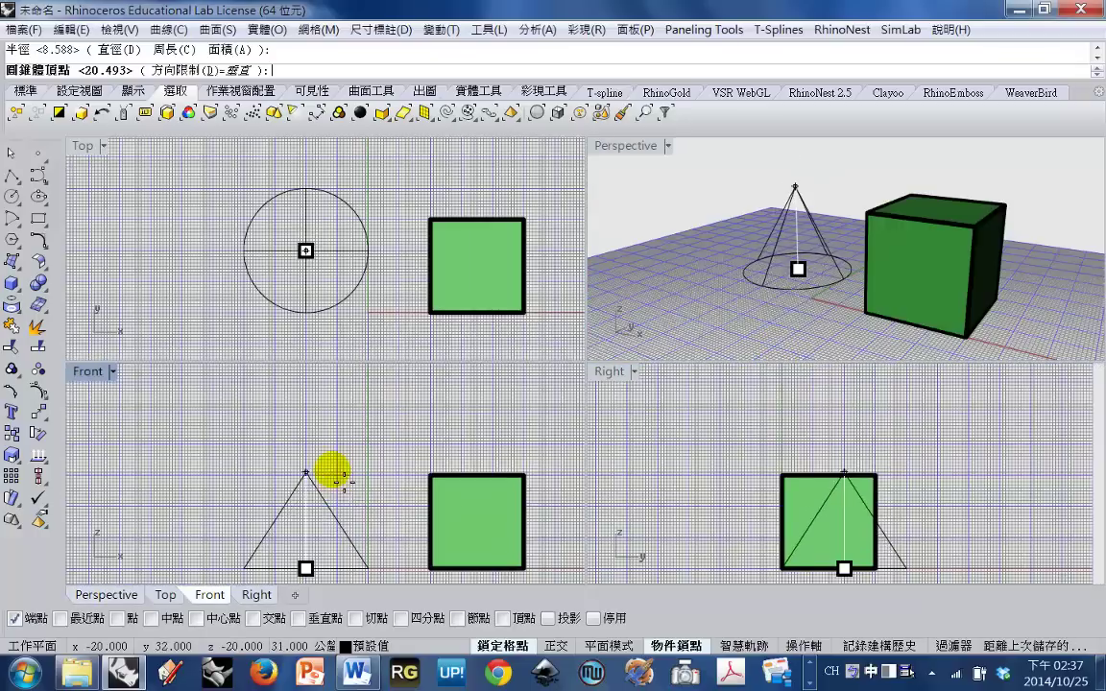
pyautogui.scroll(5, 303, 472)
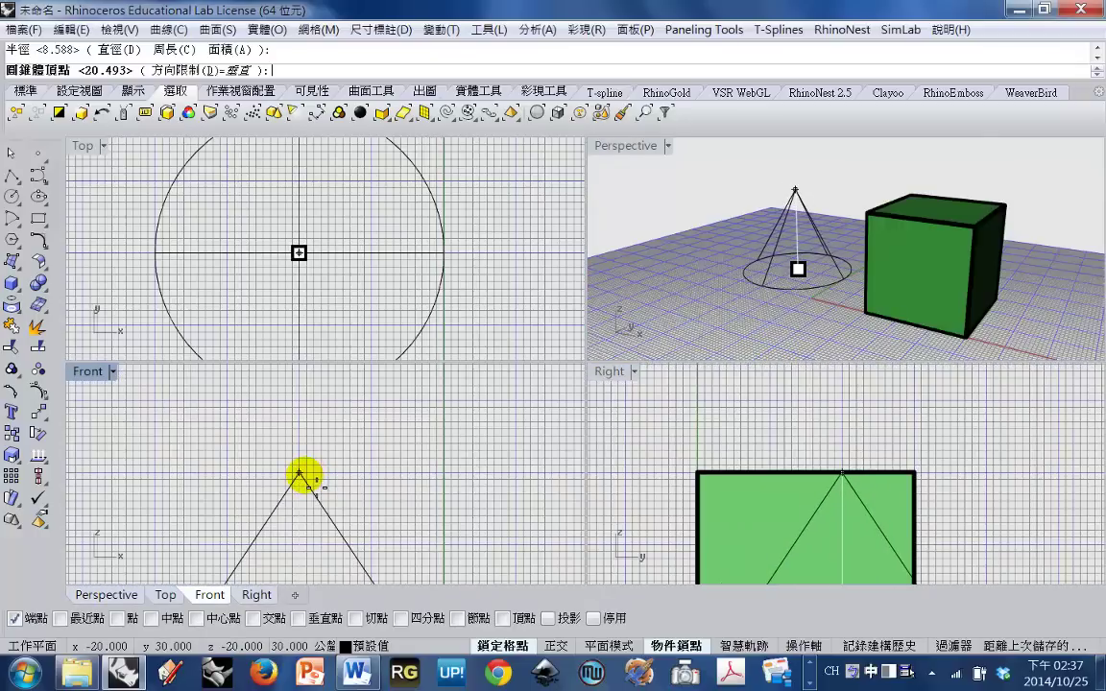
pyautogui.click(303, 472)
pyautogui.moveTo(716, 321)
pyautogui.mouseDown(button='right')
pyautogui.moveTo(823, 327)
pyautogui.moveTo(808, 364)
pyautogui.mouseUp(button='right')
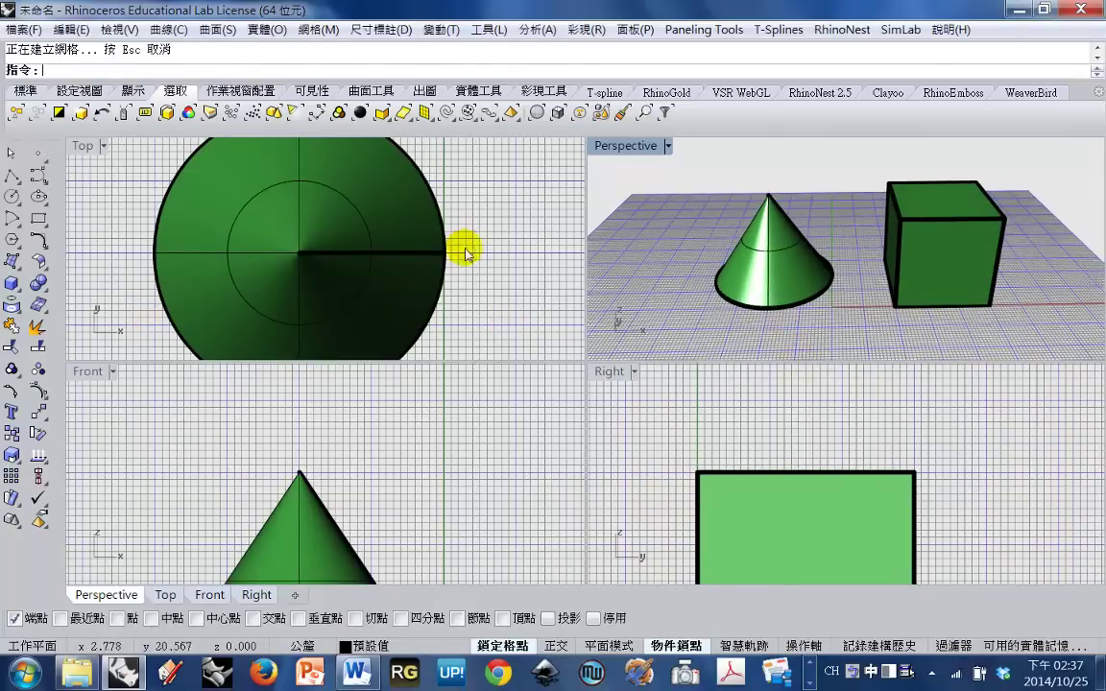
pyautogui.scroll(-4, 468, 247)
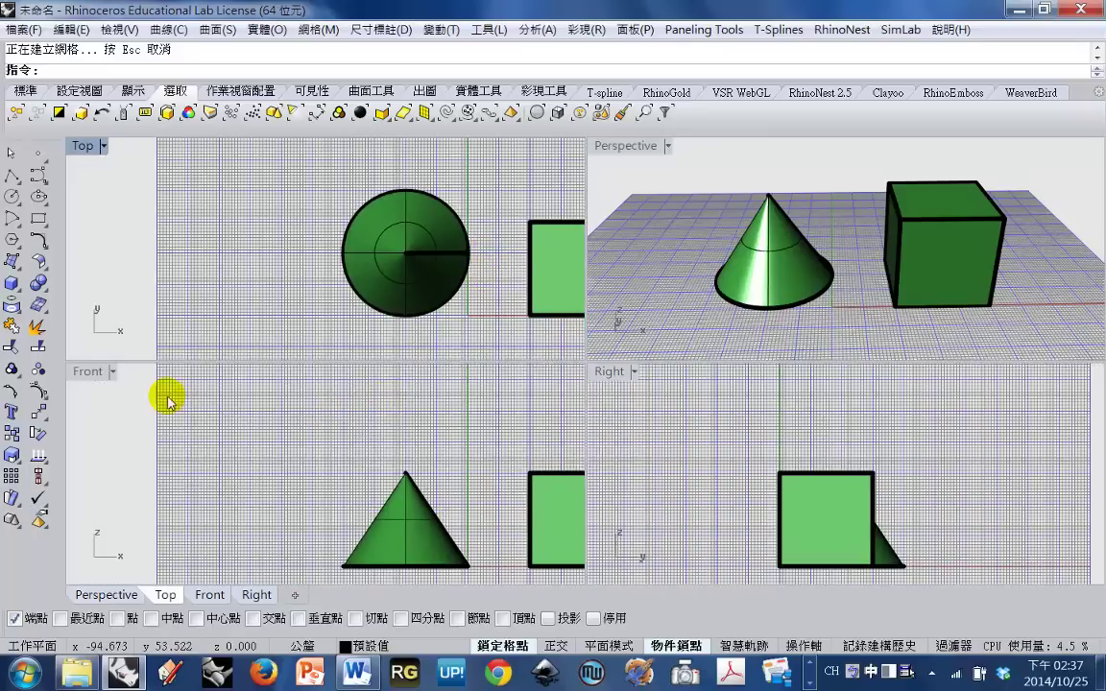
# - Draw a sphere of 20 mm radius centred at (-70, 20) in the Front view, using grid snap
pyautogui.click(11, 285)
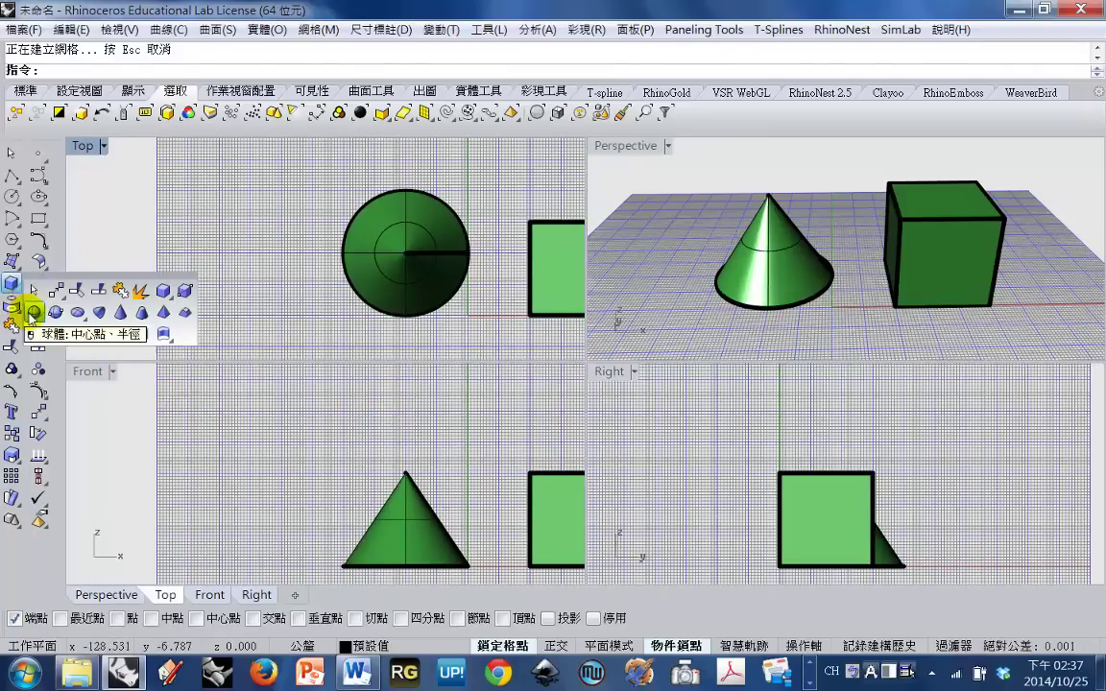
pyautogui.click(34, 312)
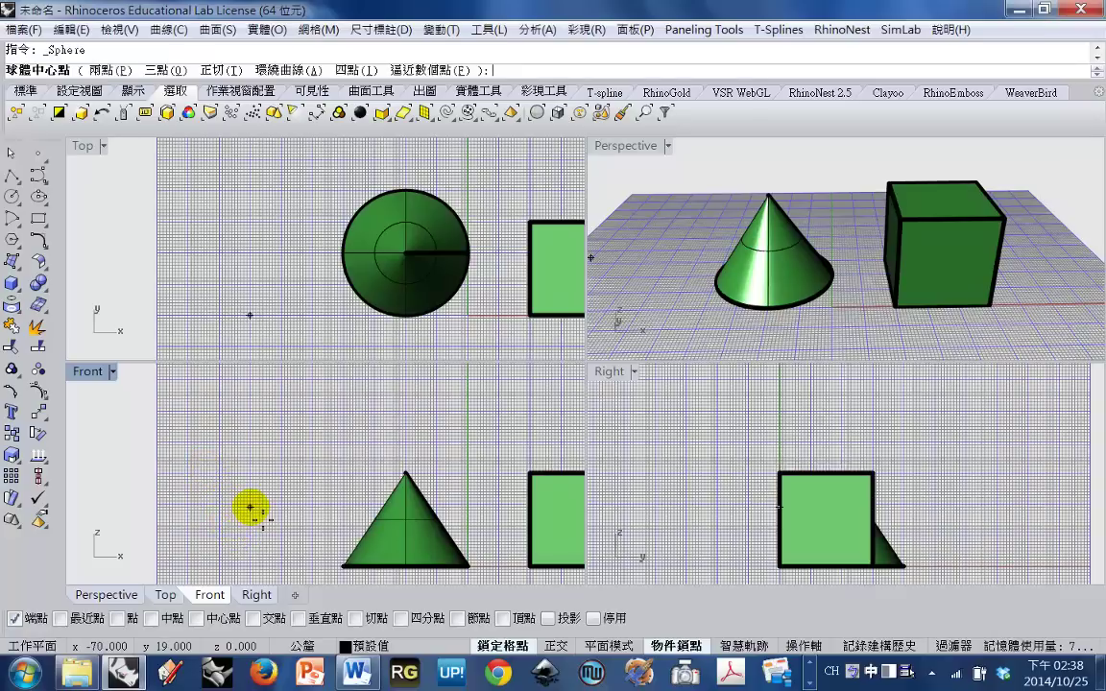
pyautogui.click(250, 504)
pyautogui.scroll(5, 302, 509)
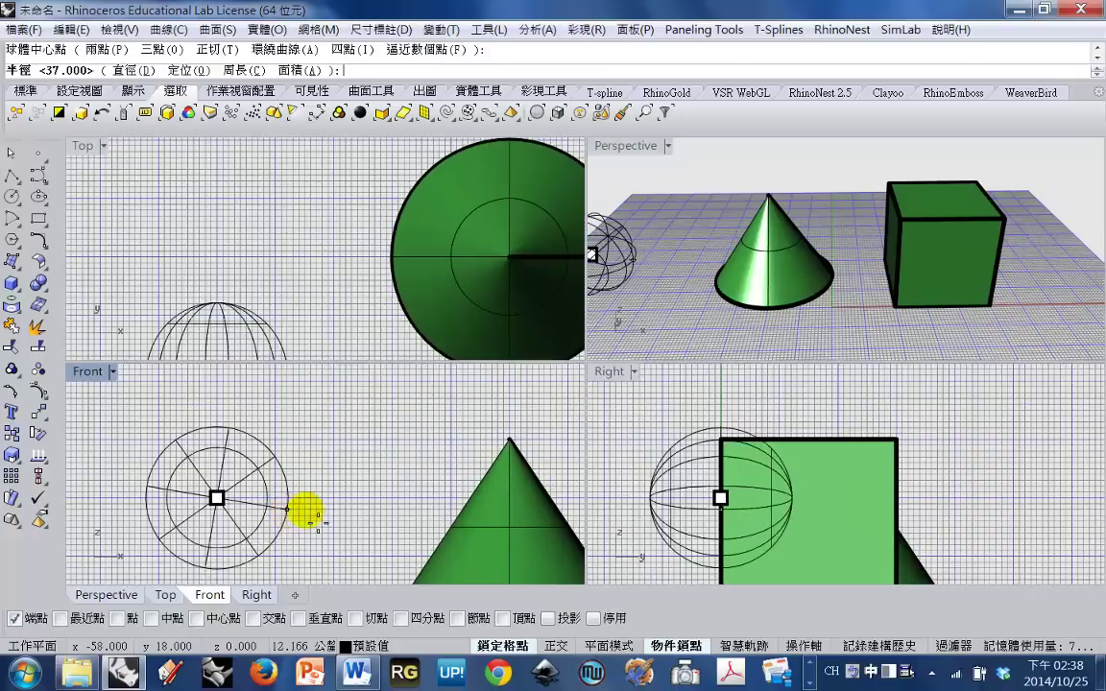
pyautogui.click(333, 499)
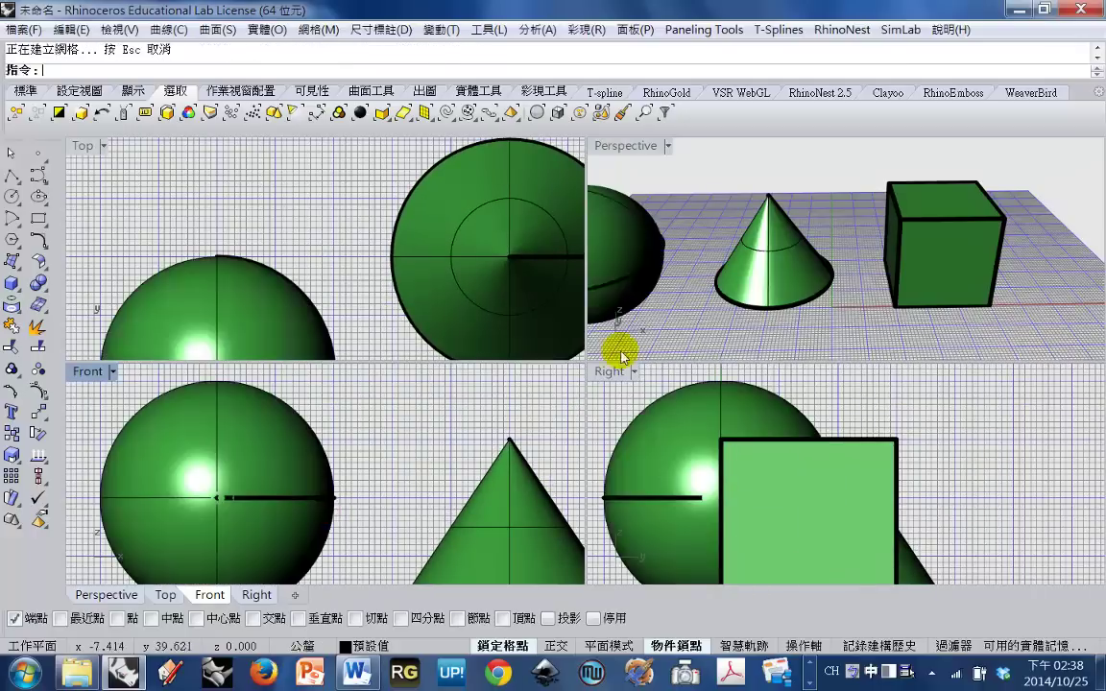
pyautogui.scroll(-3, 691, 296)
pyautogui.scroll(-3, 376, 487)
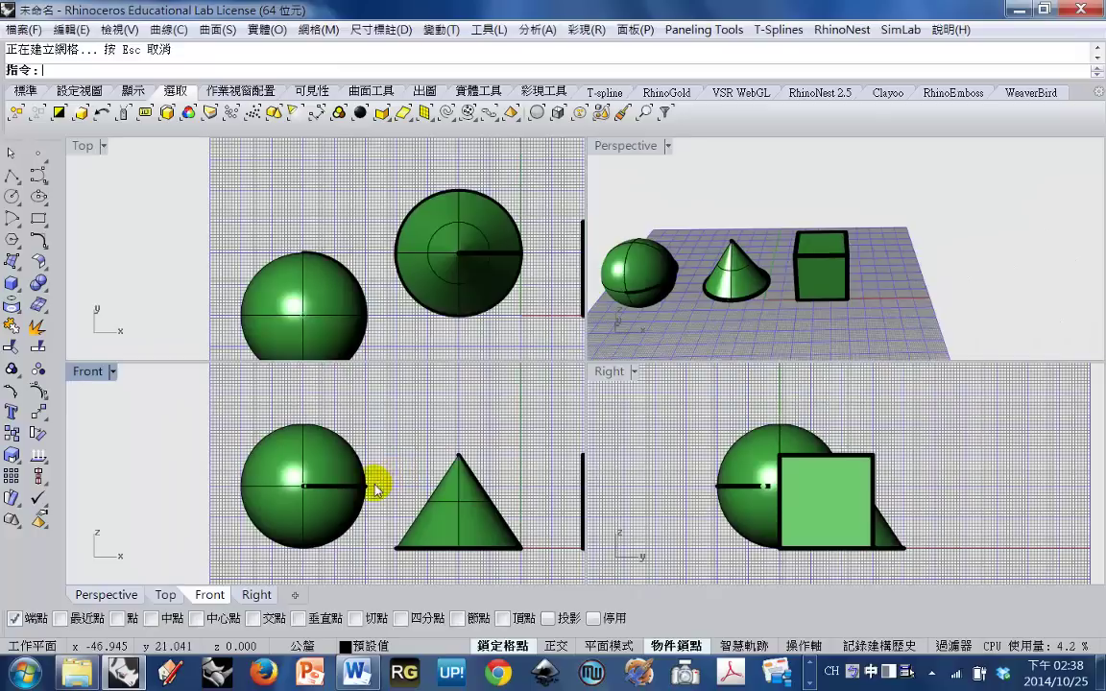
pyautogui.moveTo(539, 483); pyautogui.dragTo(443, 485, button='right')
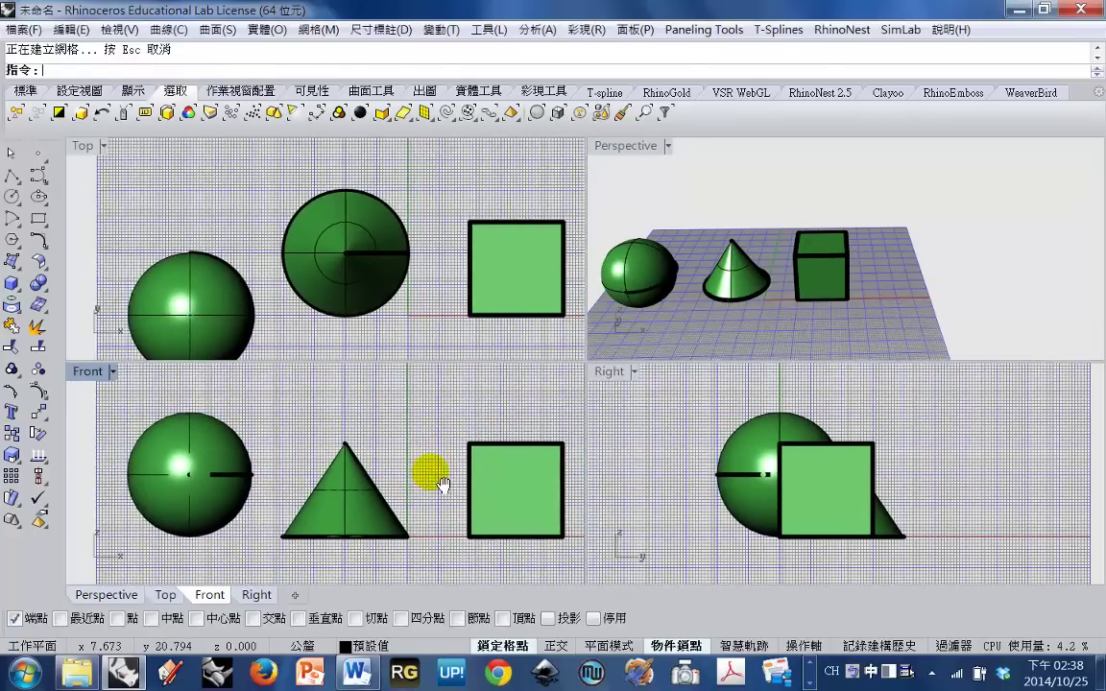
# - Turn on the Gumball and select the sphere in the Front view to show its axis handles
pyautogui.click(212, 328)
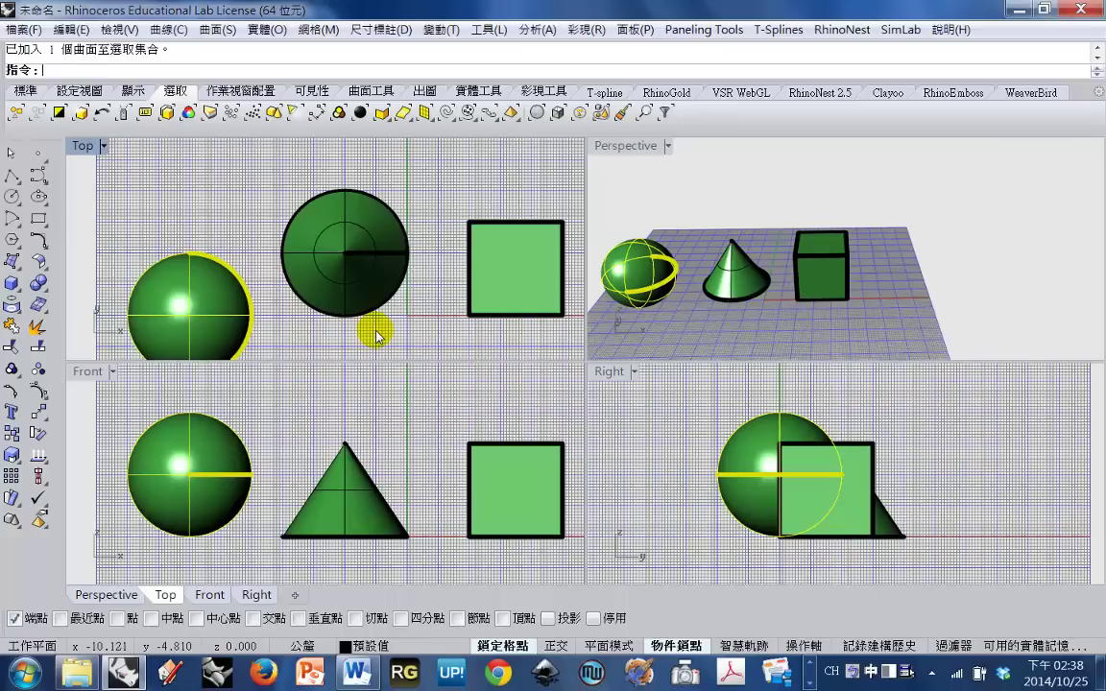
pyautogui.click(428, 395)
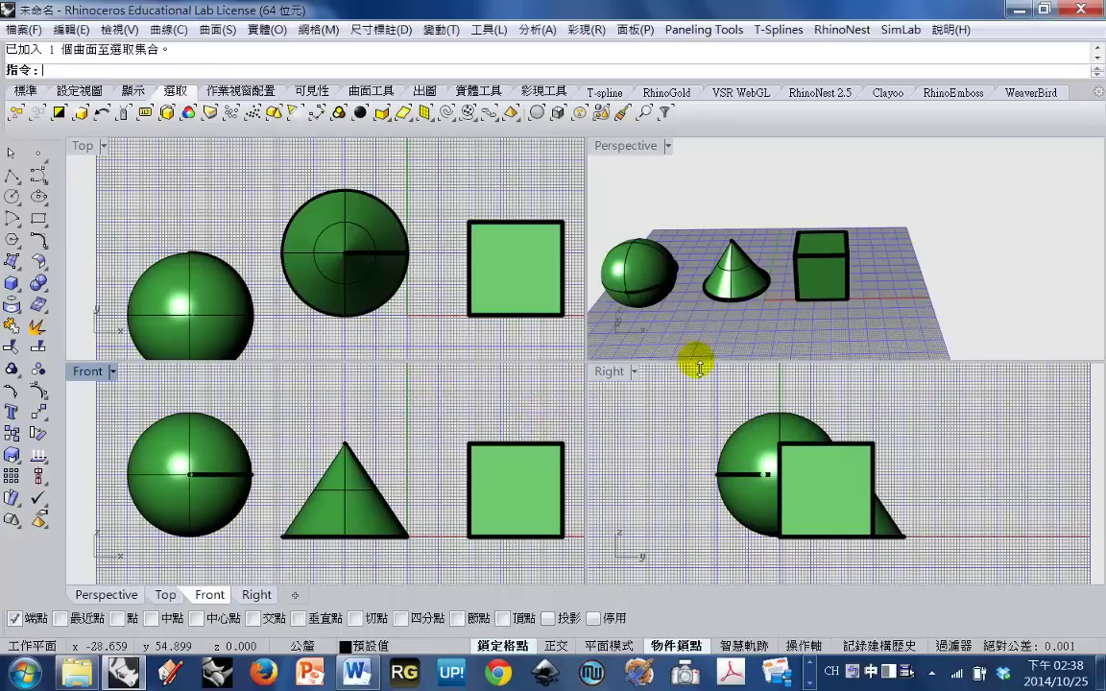
pyautogui.moveTo(777, 277); pyautogui.dragTo(735, 273, button='right')
pyautogui.scroll(3, 629, 233)
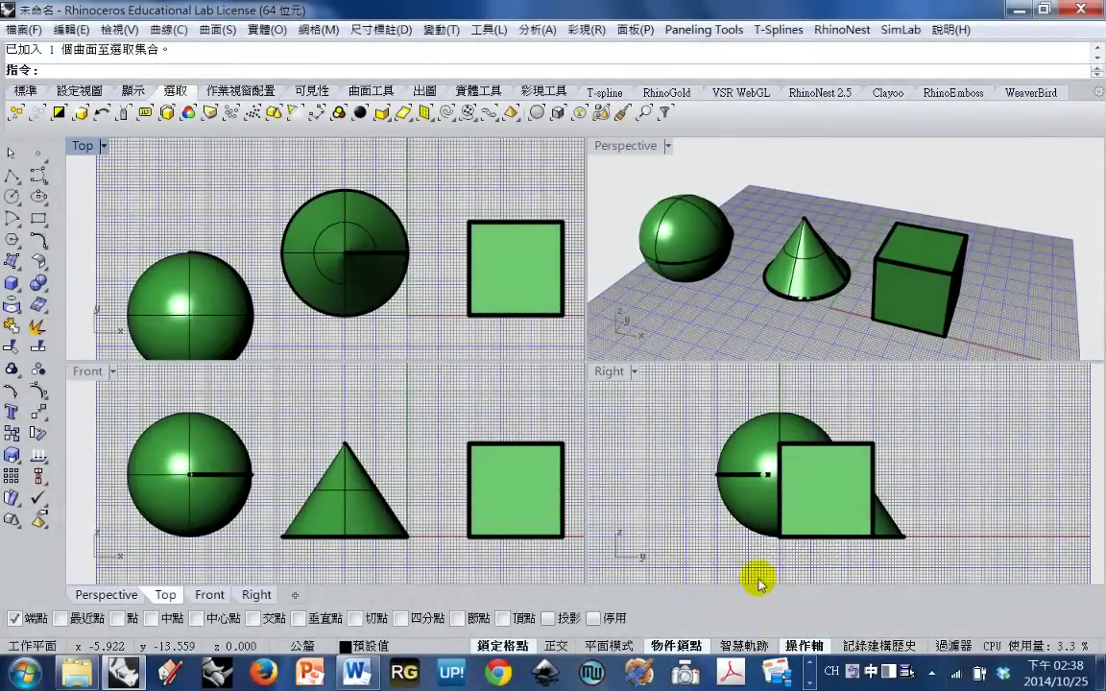
pyautogui.click(195, 499)
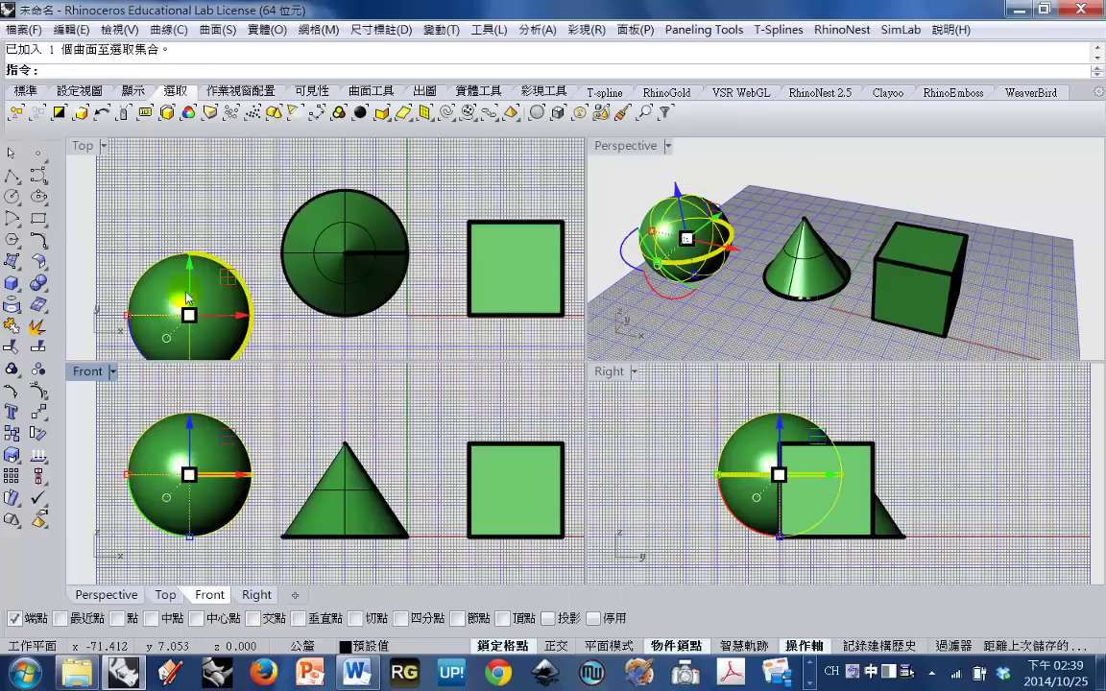
# - Use the Gumball arrows to move the sphere along Y and X in the Top view and raise it in the Front view
pyautogui.moveTo(190, 273); pyautogui.dragTo(210, 185)
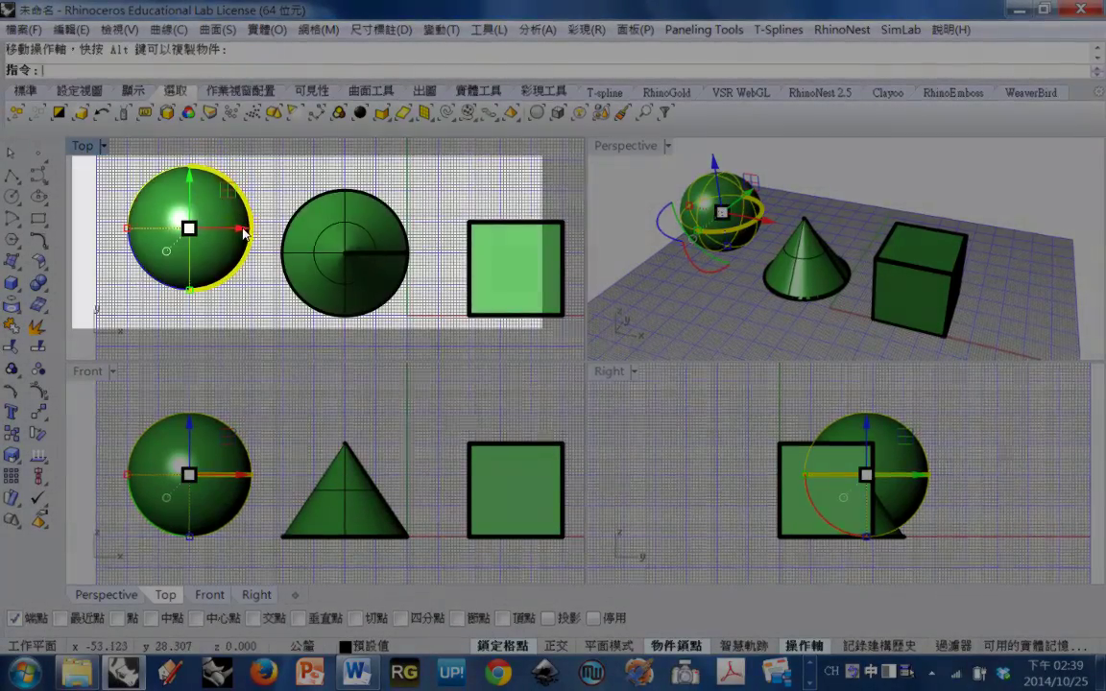
pyautogui.moveTo(247, 230); pyautogui.dragTo(272, 268)
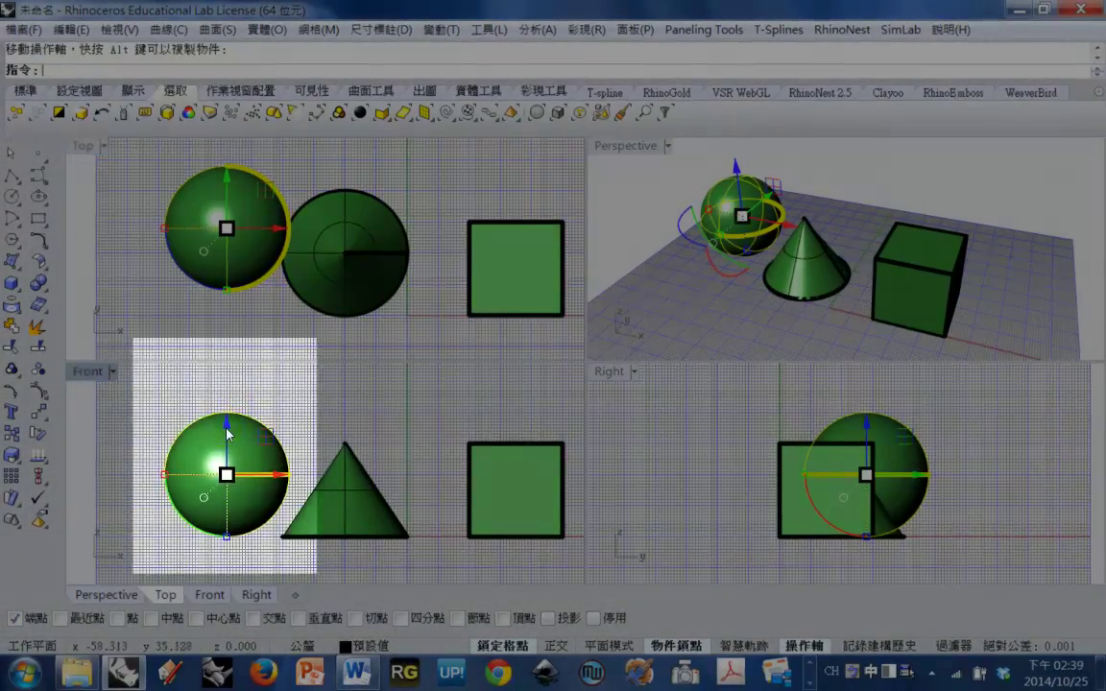
pyautogui.moveTo(228, 422); pyautogui.dragTo(242, 379)
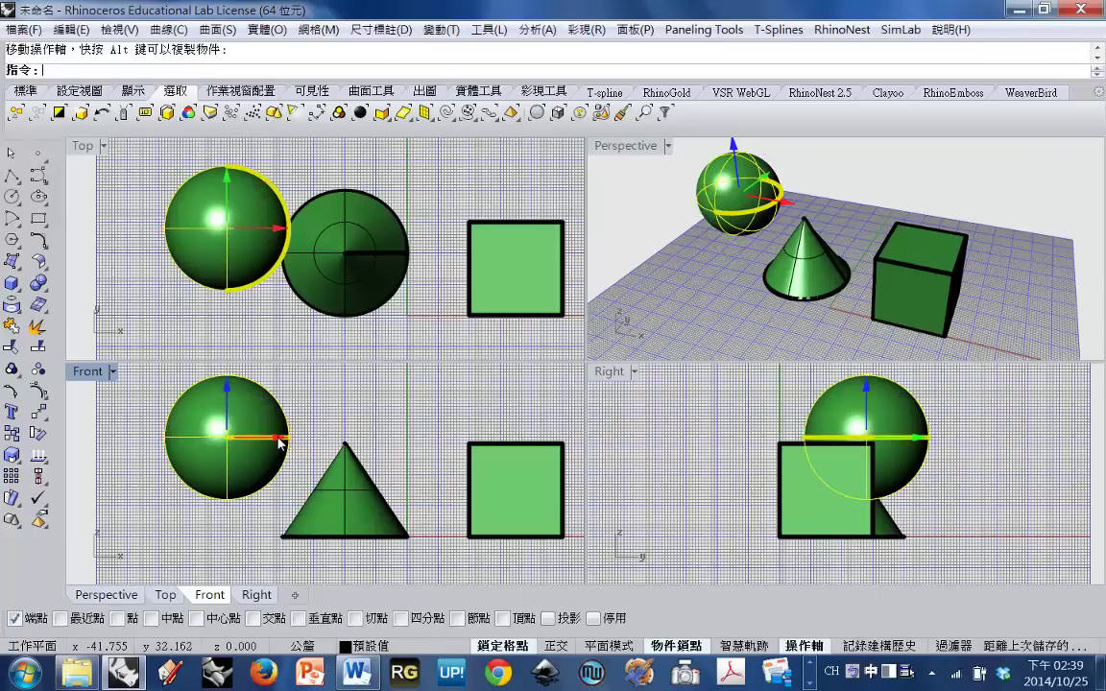
# - Move the sphere along X and Y to centre it over the cube, and raise it to rest on the cube's top face
pyautogui.moveTo(286, 439); pyautogui.dragTo(567, 486)
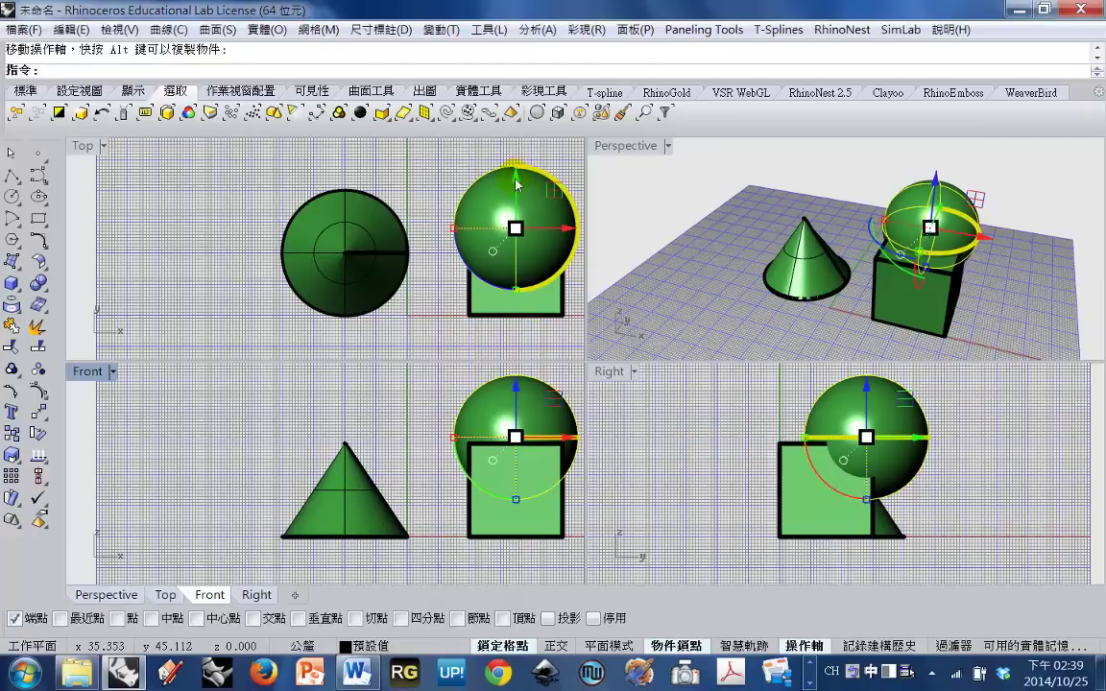
pyautogui.moveTo(519, 182); pyautogui.dragTo(525, 222)
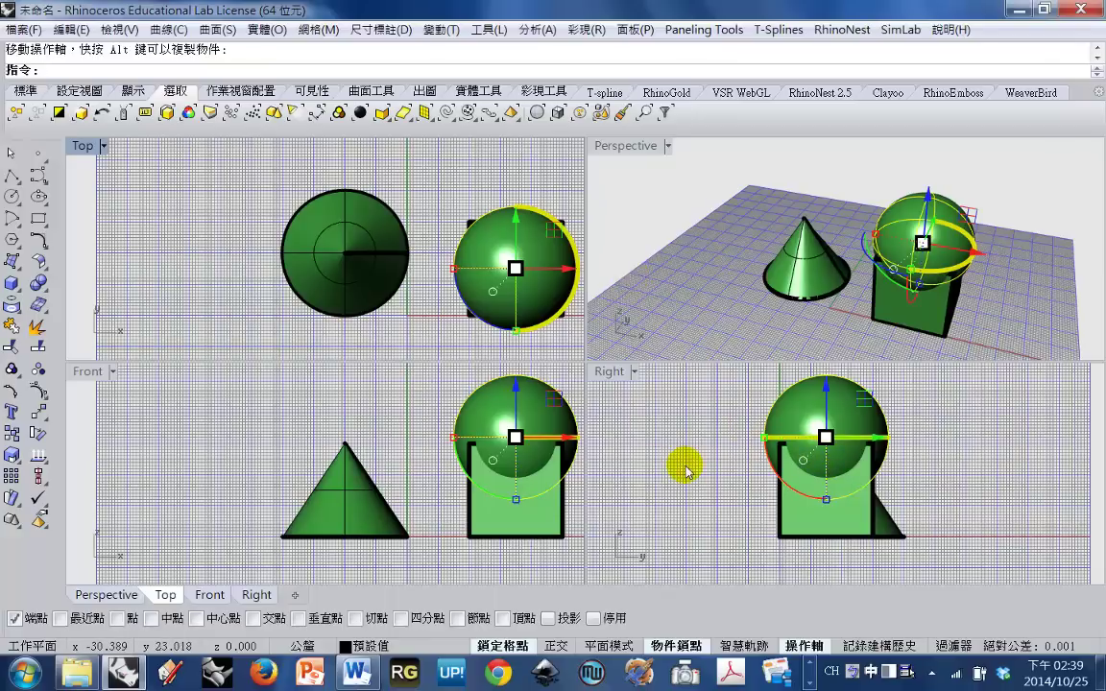
pyautogui.moveTo(679, 461); pyautogui.dragTo(691, 534, button='right')
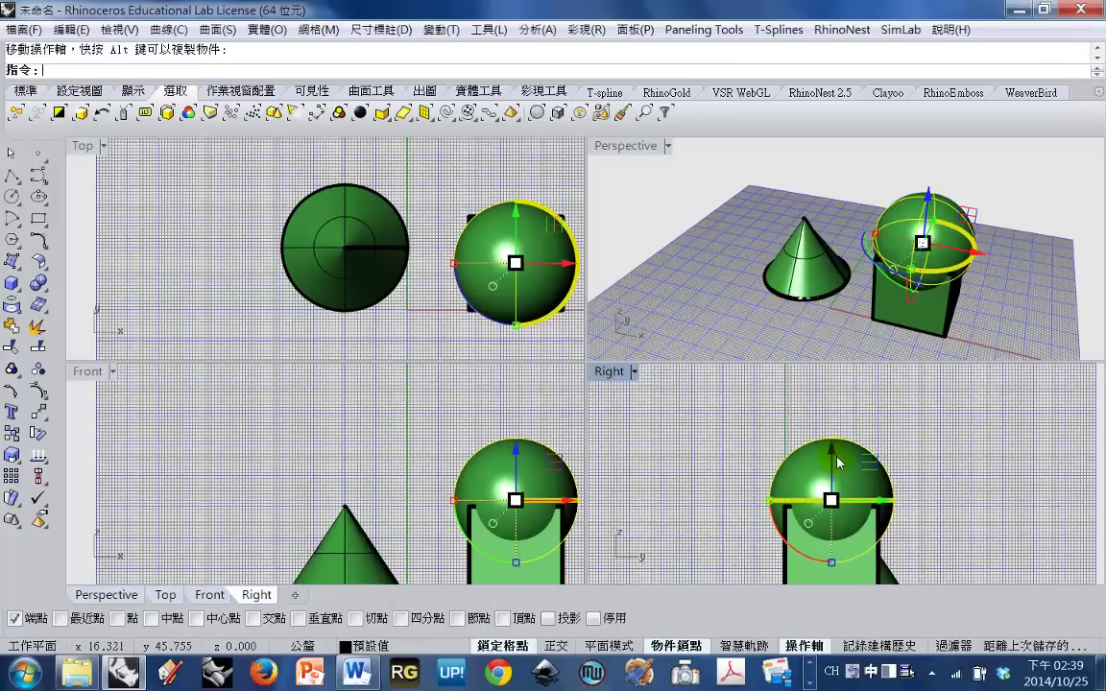
pyautogui.moveTo(837, 462); pyautogui.dragTo(831, 396)
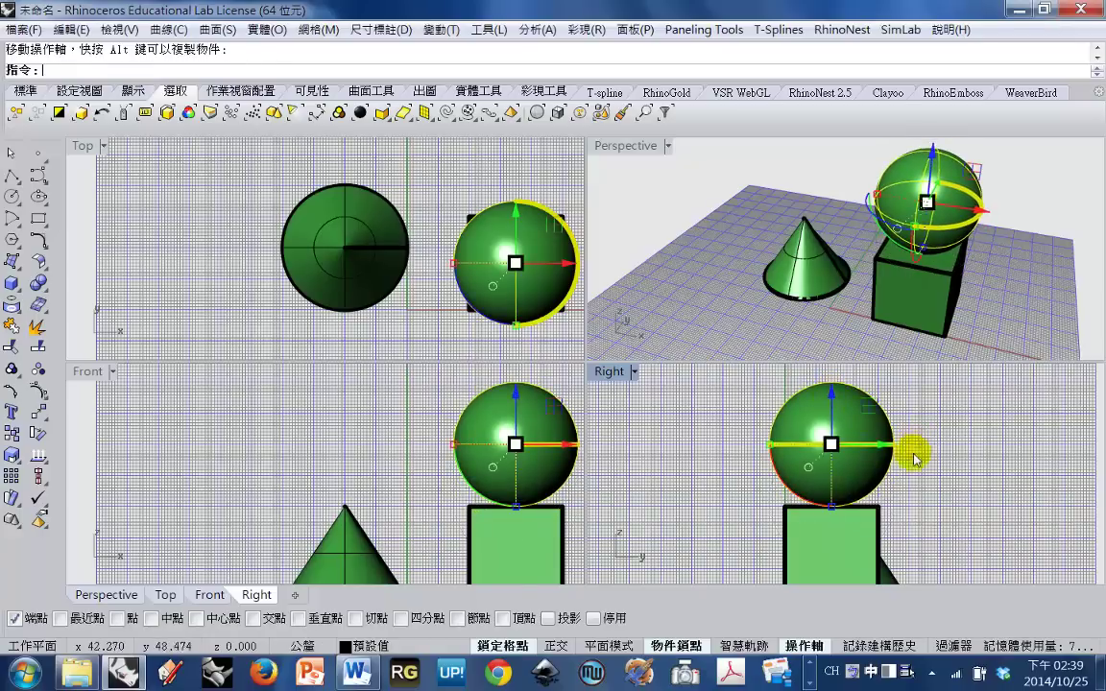
# - Raise the cone above the sphere and move it along X and Y to rest centred on top of the sphere
pyautogui.click(358, 550)
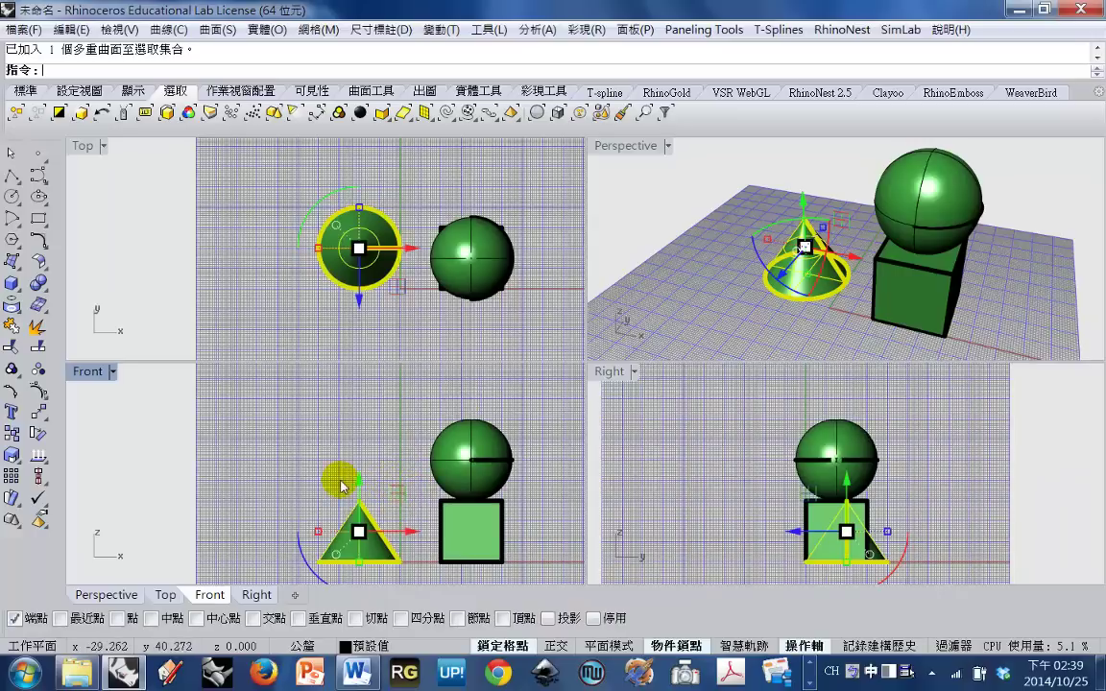
pyautogui.moveTo(358, 494); pyautogui.dragTo(361, 389)
pyautogui.moveTo(381, 399); pyautogui.dragTo(385, 472, button='right')
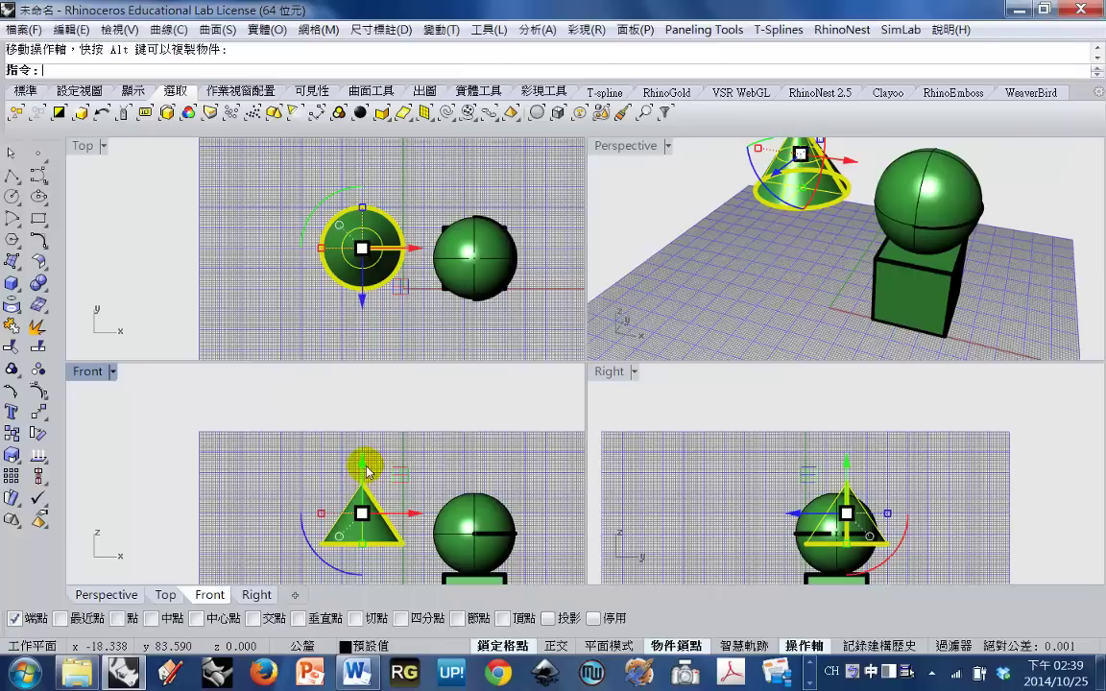
pyautogui.moveTo(365, 470); pyautogui.dragTo(370, 419)
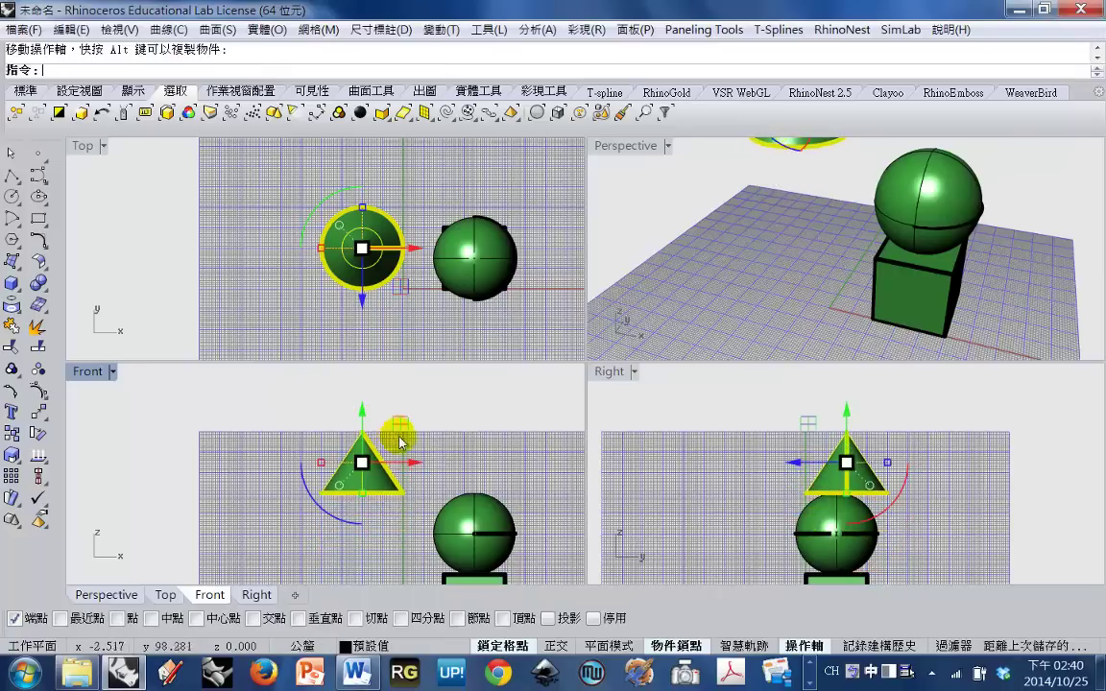
pyautogui.moveTo(407, 468); pyautogui.dragTo(518, 469)
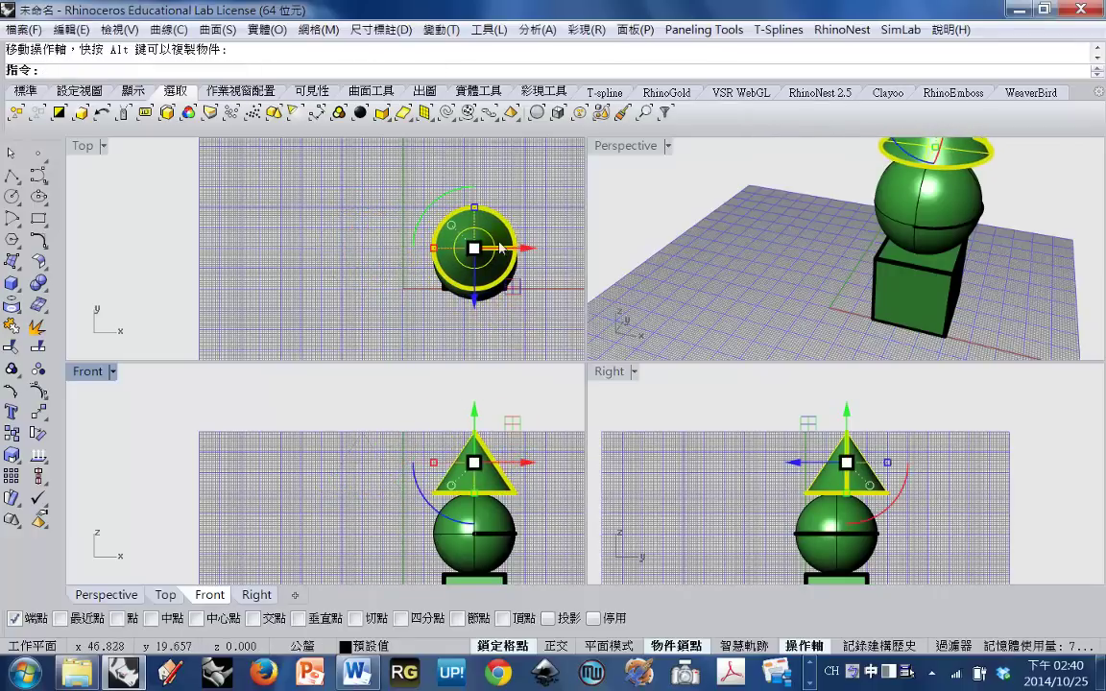
pyautogui.scroll(3, 490, 296)
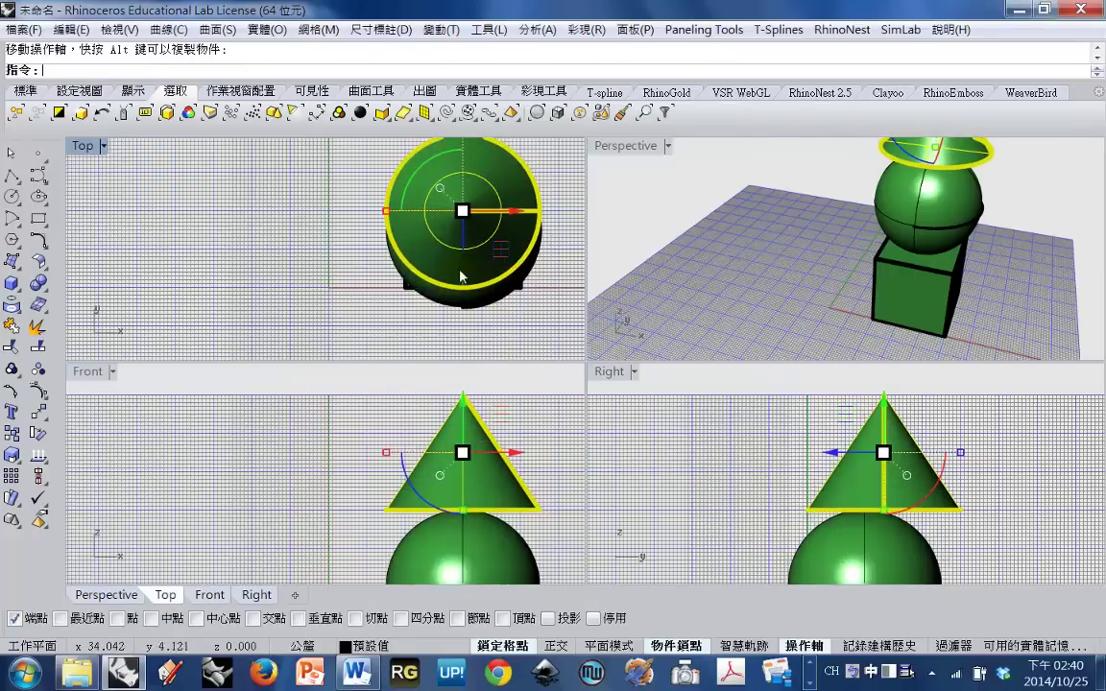
pyautogui.moveTo(464, 264); pyautogui.dragTo(466, 280)
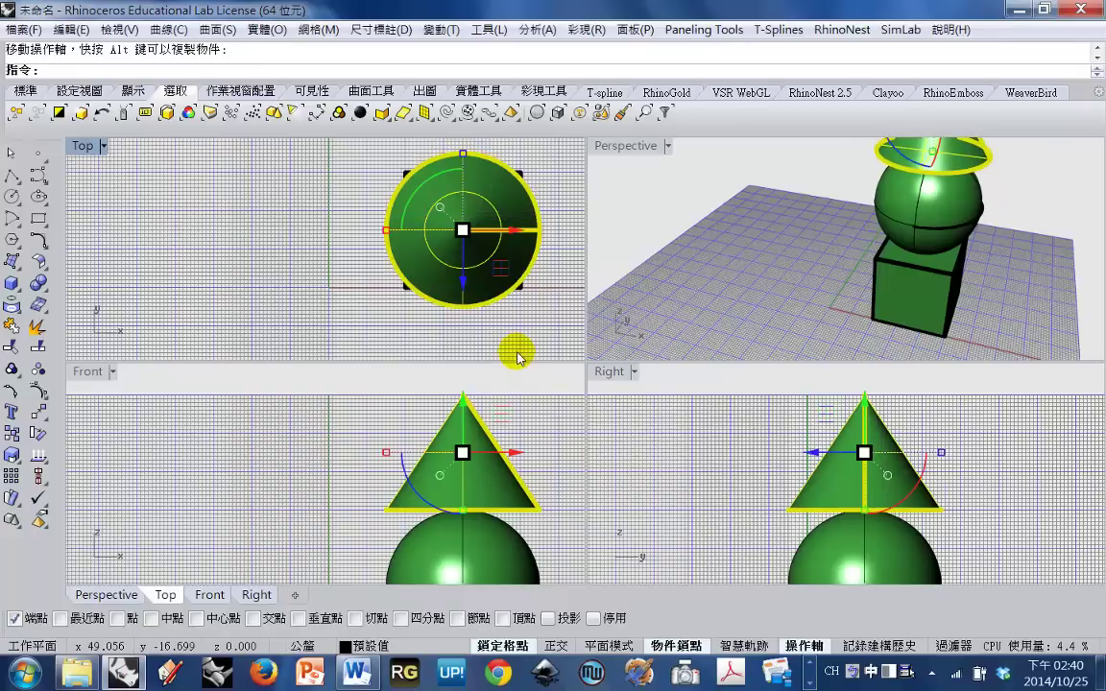
# - Examine the stacked shapes in the maximized Perspective view, selecting the sphere and the cube to show their Gumball handles
pyautogui.click(723, 231)
pyautogui.moveTo(731, 253); pyautogui.dragTo(753, 266, button='right')
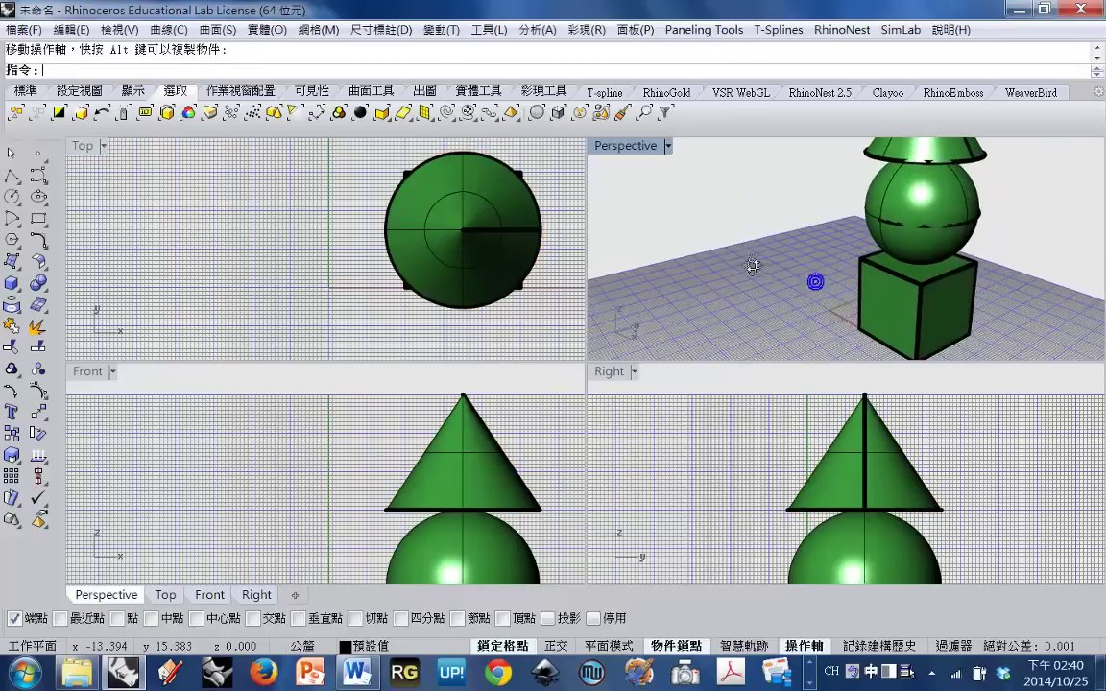
pyautogui.scroll(-3, 615, 395)
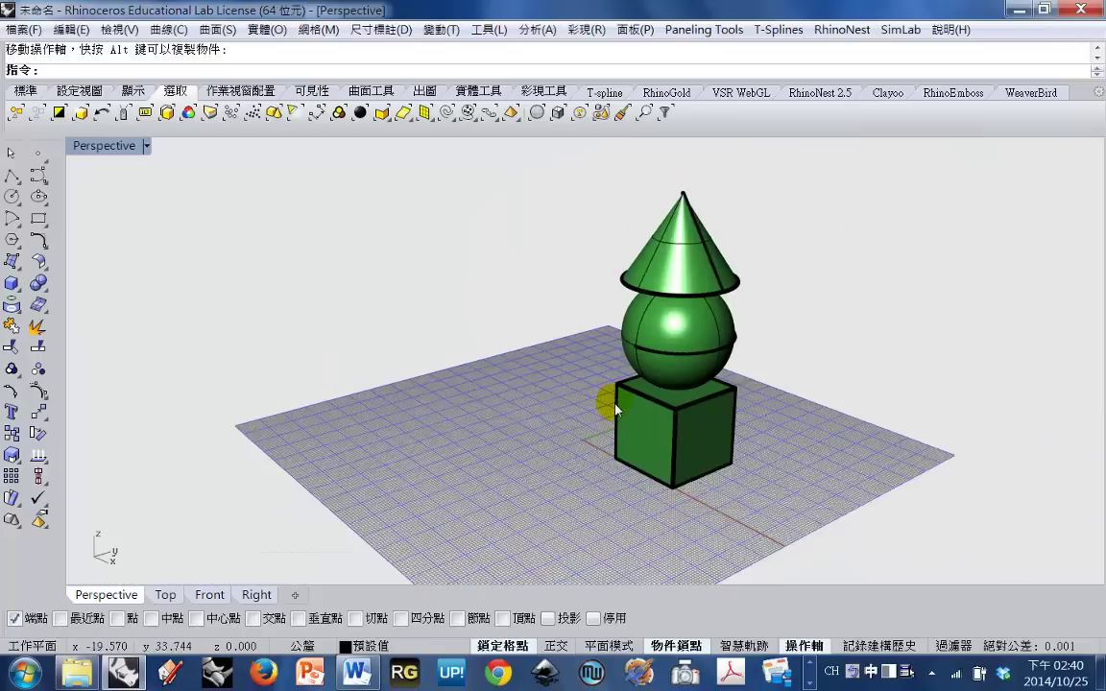
pyautogui.scroll(2, 735, 240)
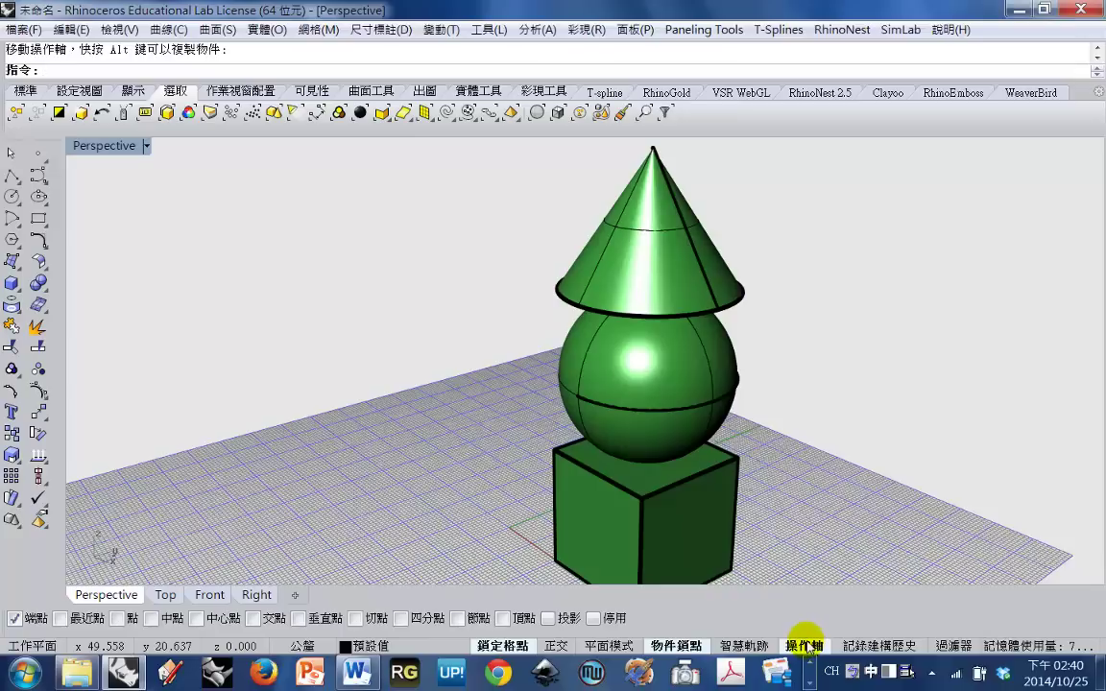
pyautogui.click(655, 436)
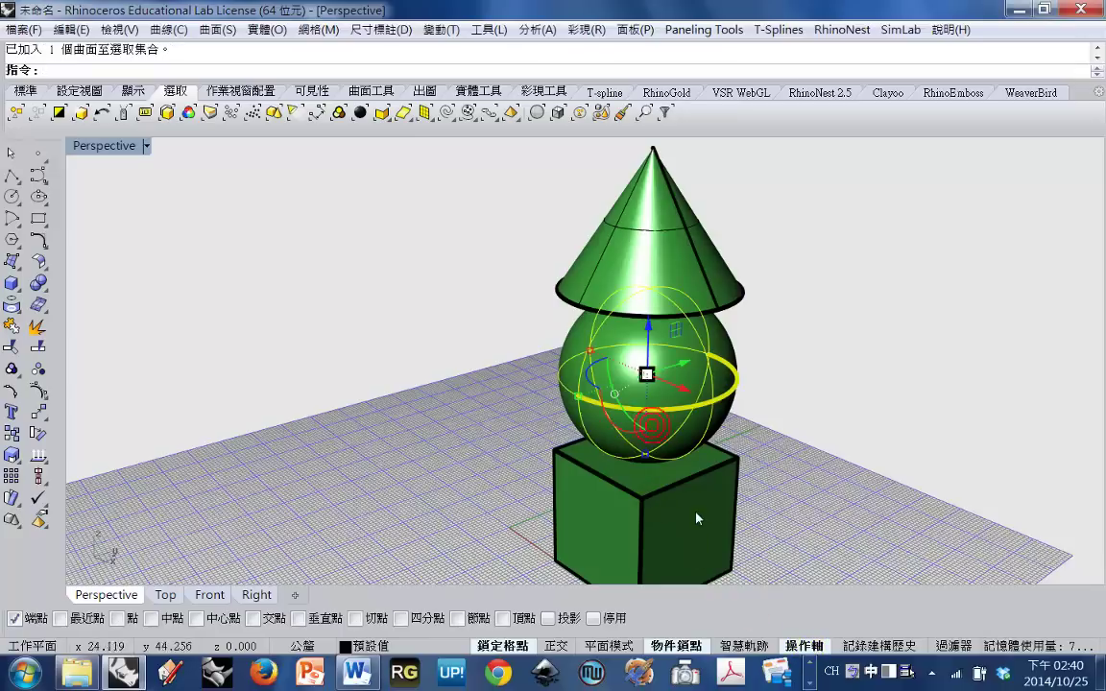
pyautogui.click(698, 518)
pyautogui.click(681, 397)
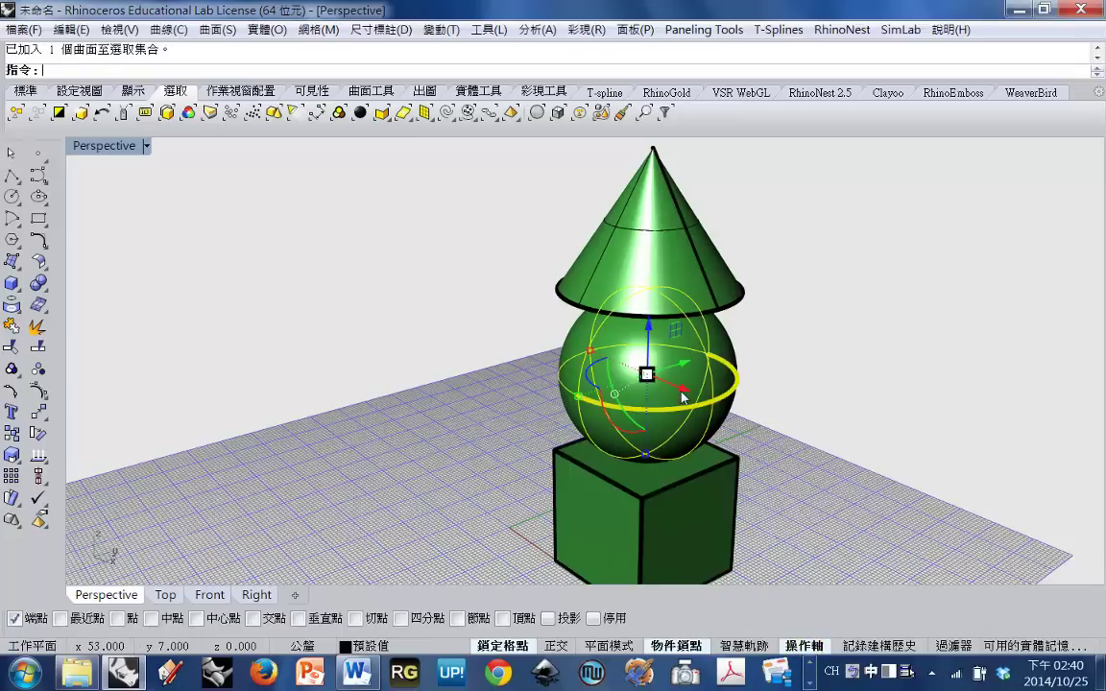
# - Select the cone and stretch it along the Y axis with the Gumball scale handle in the Perspective view
pyautogui.click(597, 240)
pyautogui.moveTo(851, 410); pyautogui.dragTo(664, 501, button='right')
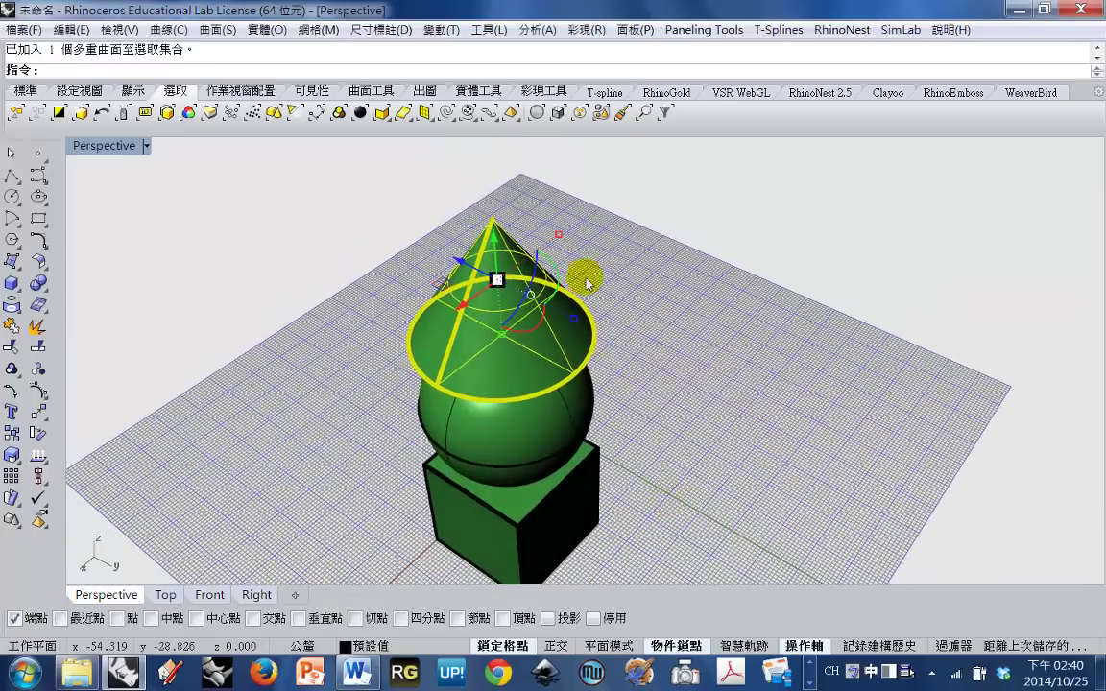
pyautogui.moveTo(585, 276); pyautogui.dragTo(562, 240, button='right')
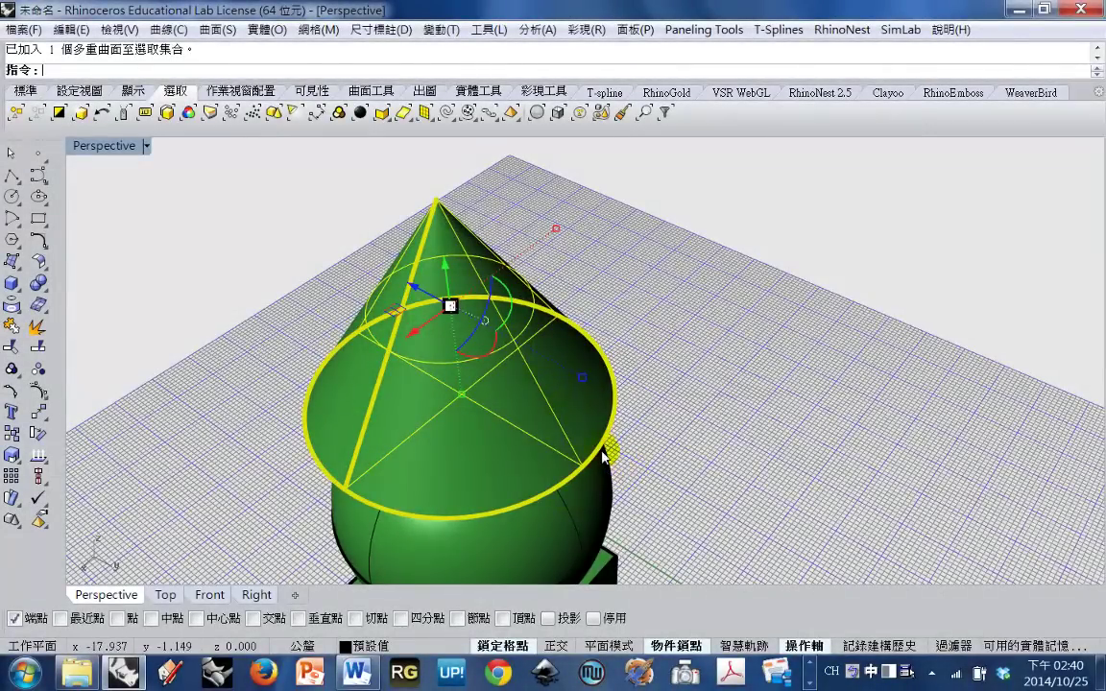
pyautogui.scroll(-3, 603, 457)
pyautogui.moveTo(602, 456); pyautogui.dragTo(639, 346, button='right')
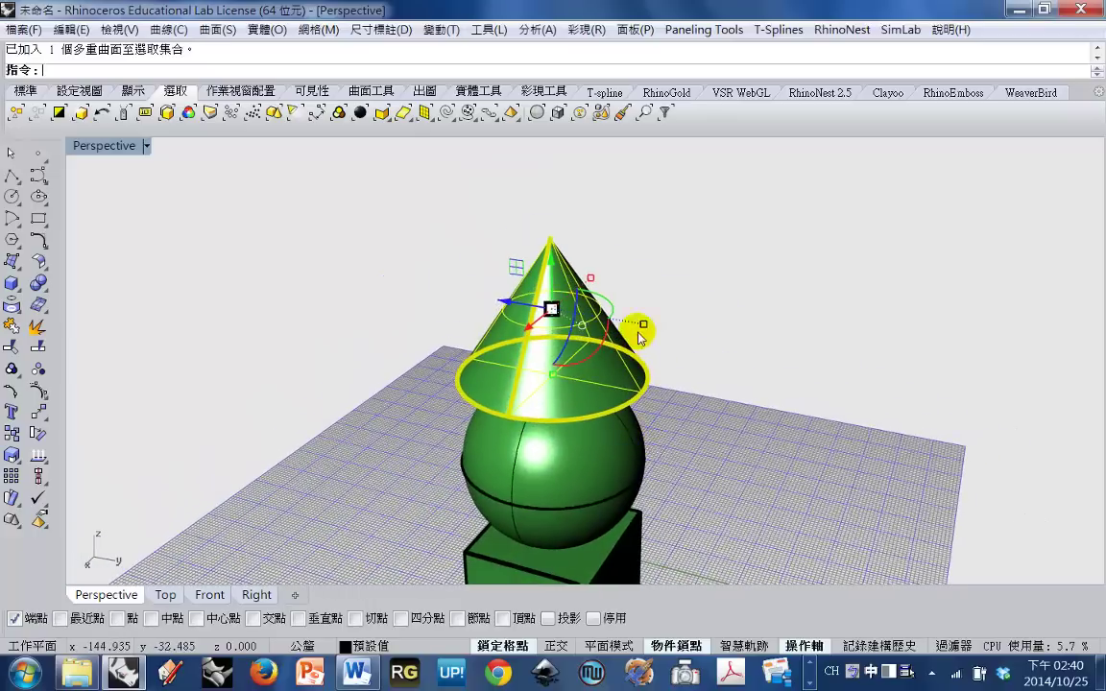
pyautogui.scroll(3, 638, 331)
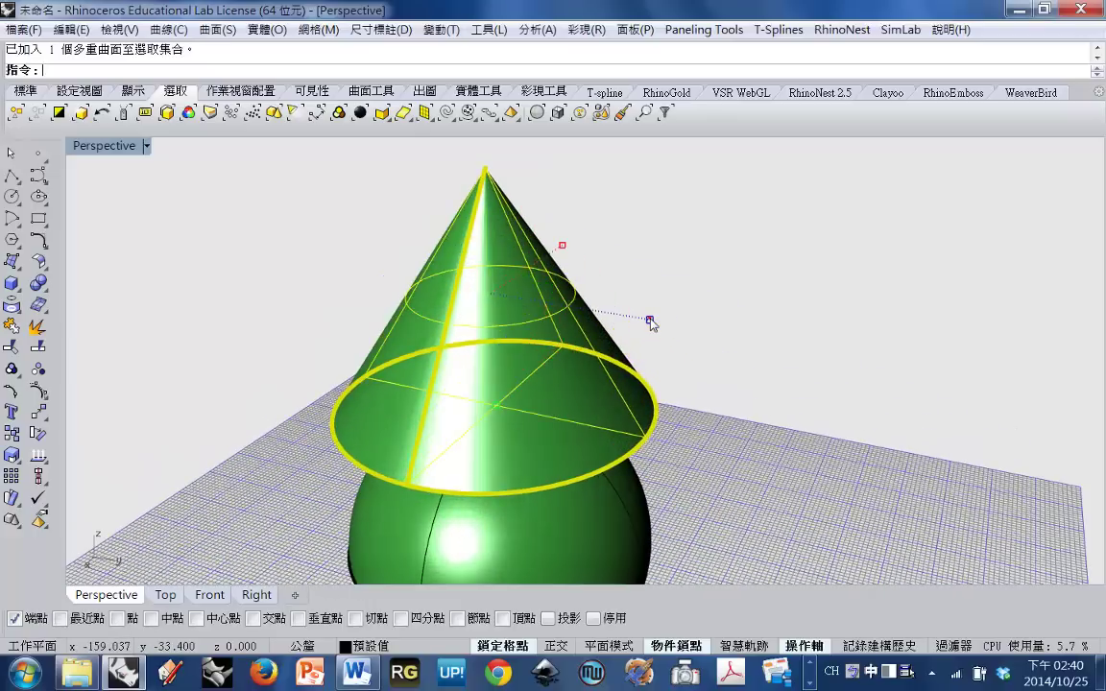
pyautogui.click(650, 321)
pyautogui.moveTo(649, 322); pyautogui.dragTo(720, 403)
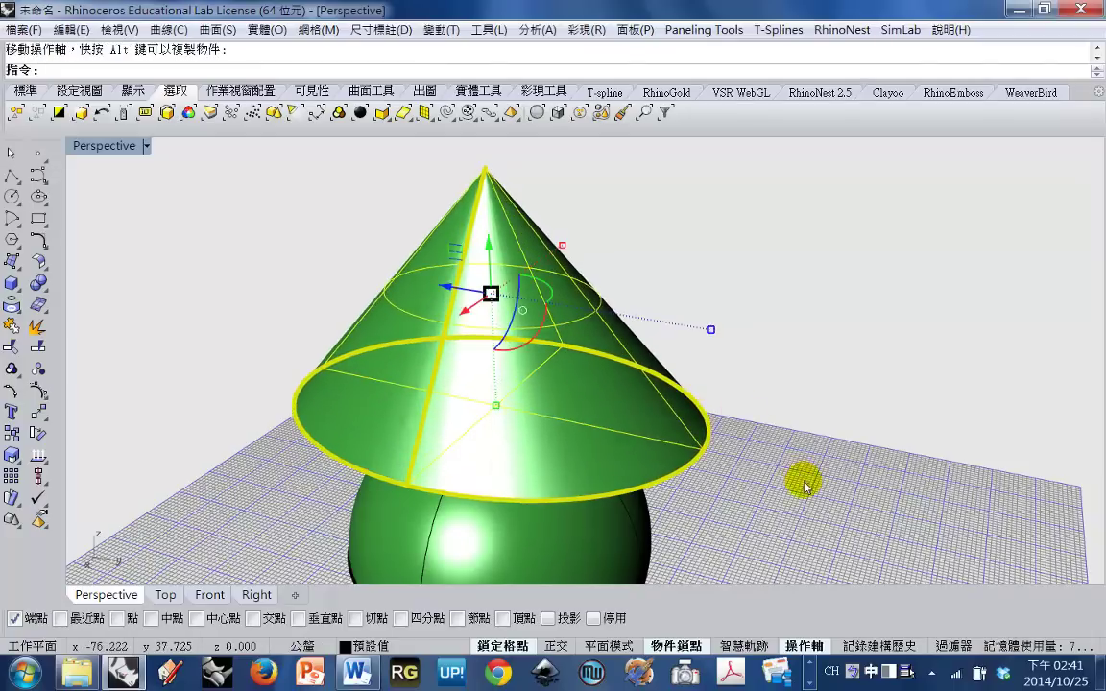
# - Examine the stretched cone's base from several angles, in the maximized Top view and again in the maximized Perspective view
pyautogui.moveTo(804, 476); pyautogui.dragTo(567, 488, button='right')
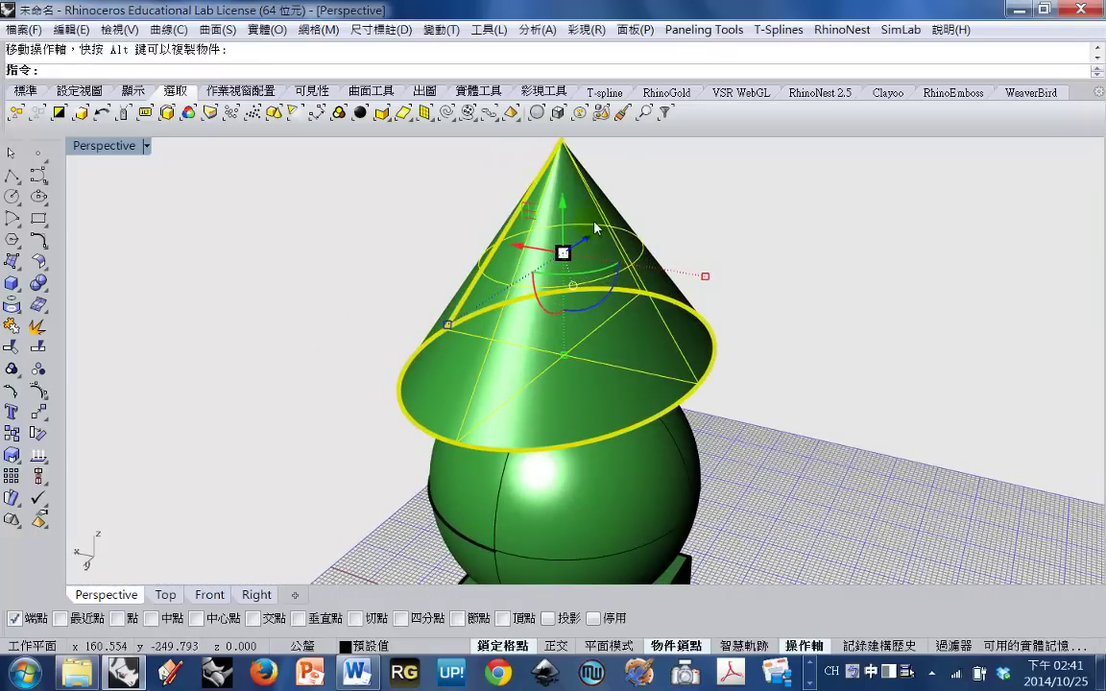
pyautogui.moveTo(693, 389); pyautogui.dragTo(813, 415, button='right')
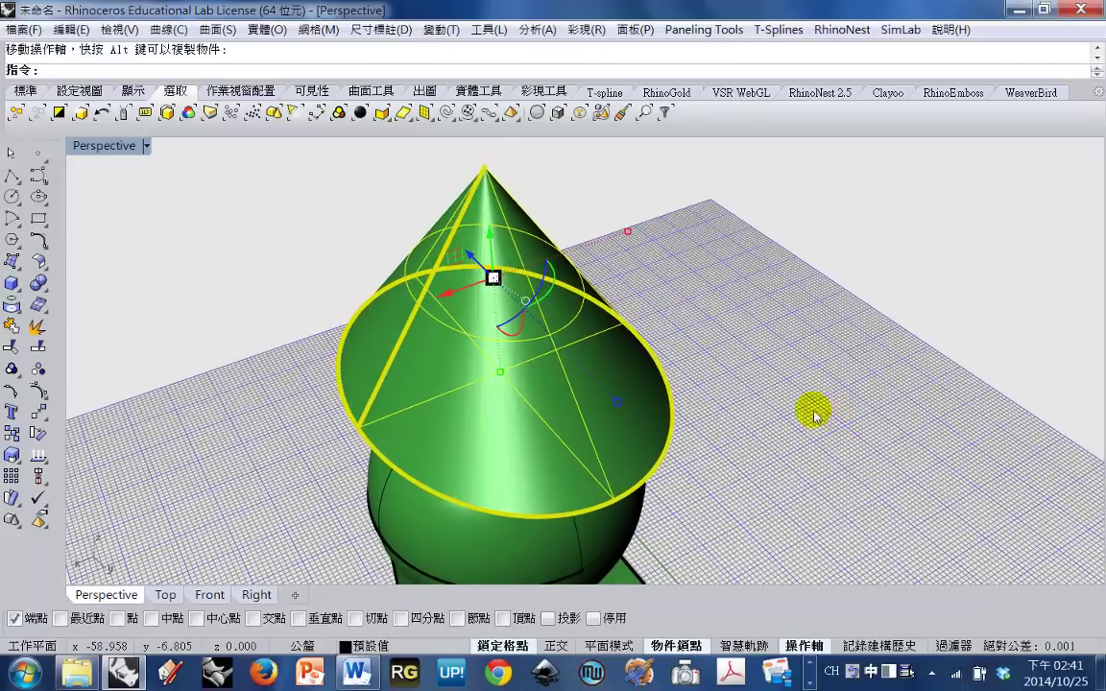
pyautogui.doubleClick(99, 145)
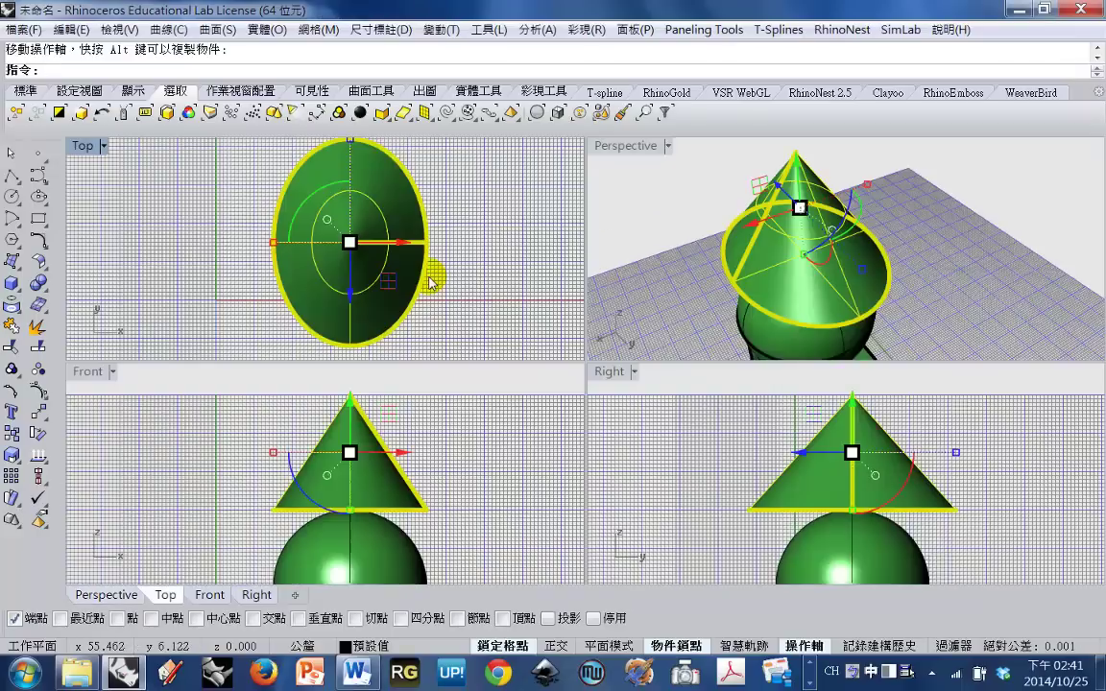
pyautogui.doubleClick(83, 144)
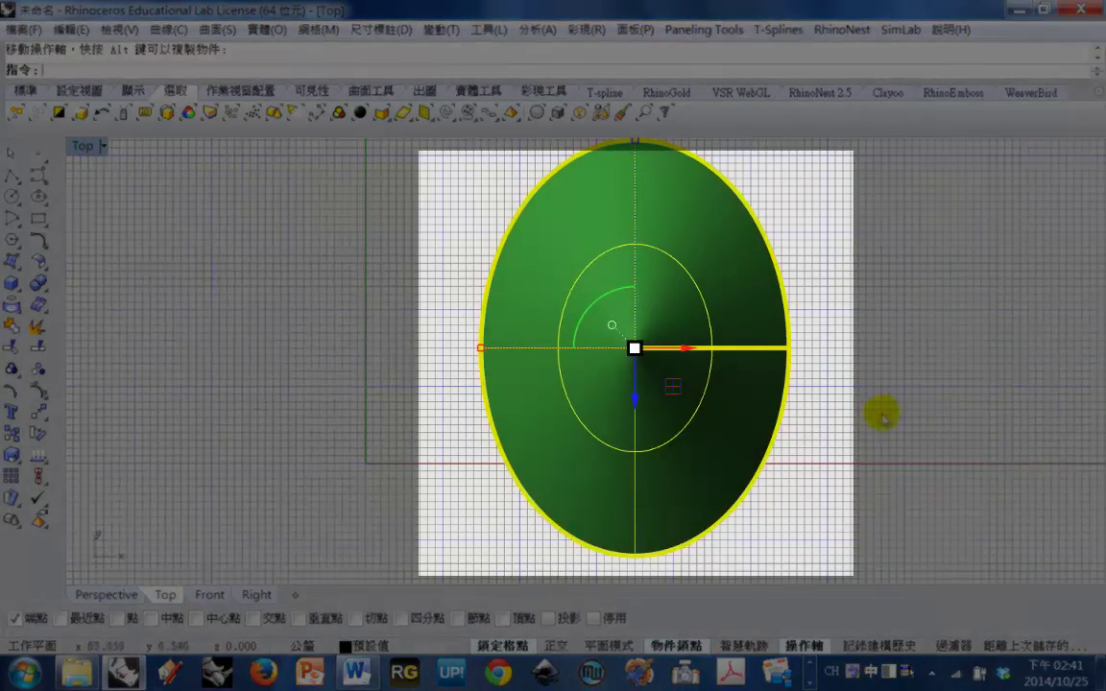
pyautogui.moveTo(857, 433); pyautogui.dragTo(801, 450, button='right')
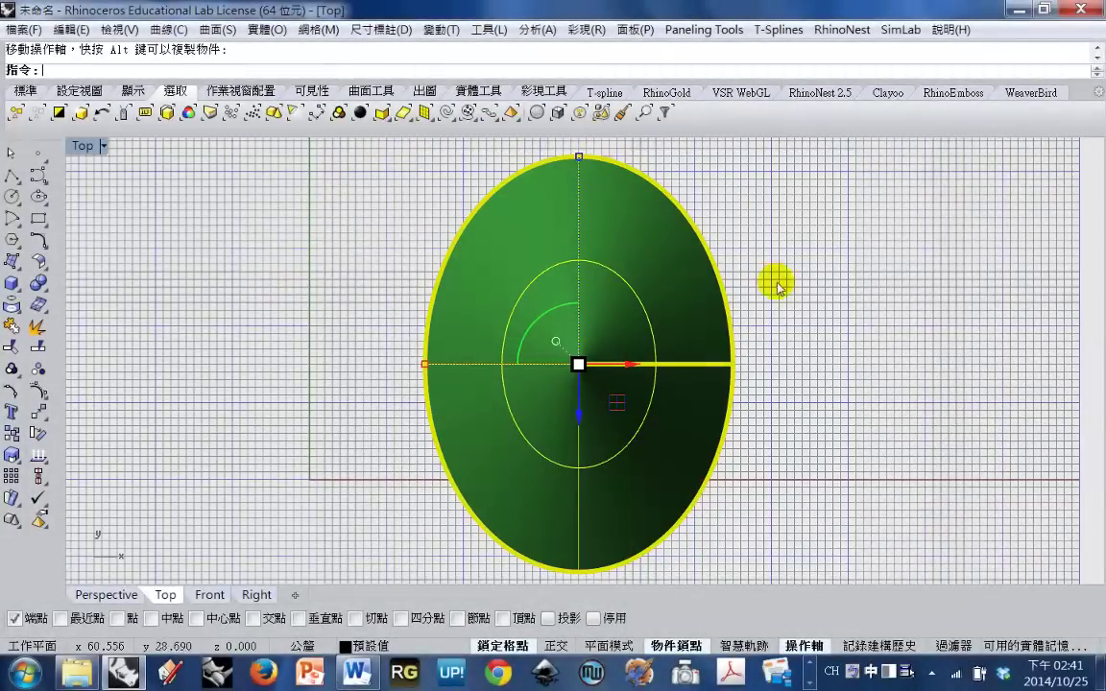
pyautogui.doubleClick(88, 149)
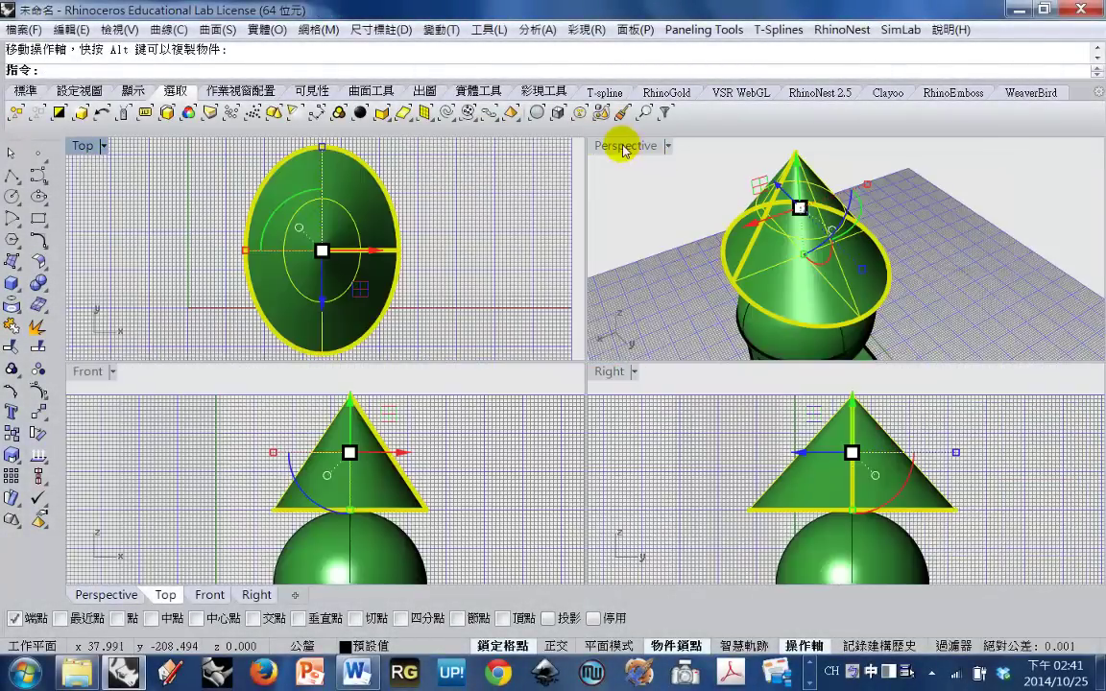
pyautogui.click(625, 149)
pyautogui.doubleClick(625, 149)
pyautogui.moveTo(649, 371); pyautogui.dragTo(718, 357, button='right')
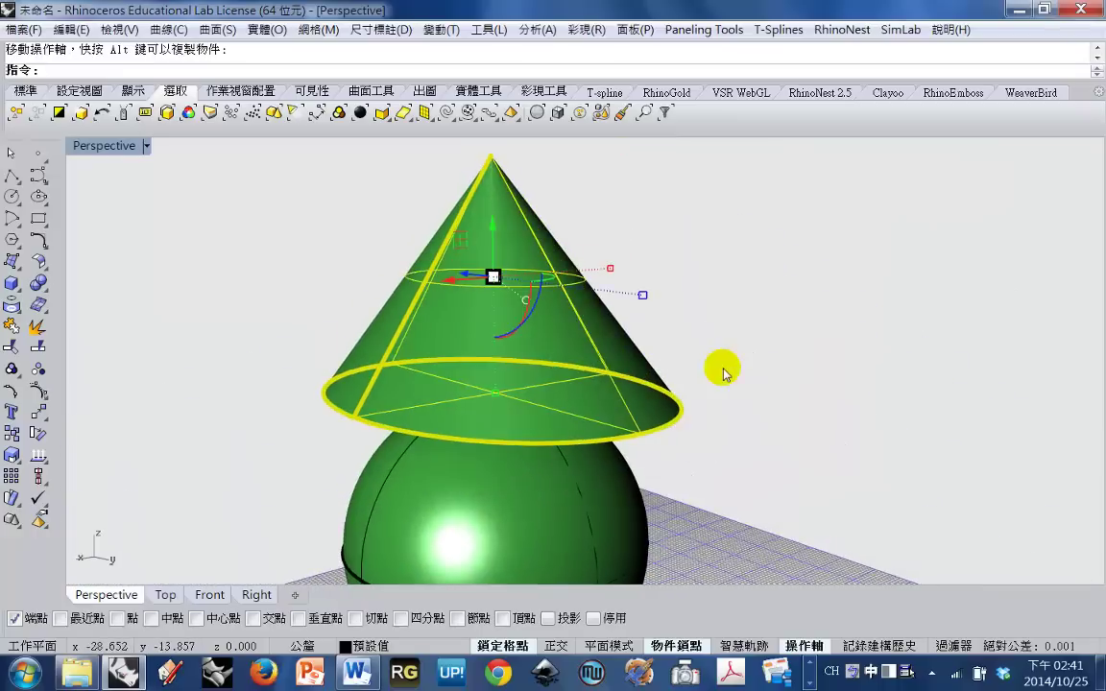
# - Select the cube and stretch it along the Y axis into a long box with the Gumball scale handle
pyautogui.scroll(-6, 718, 355)
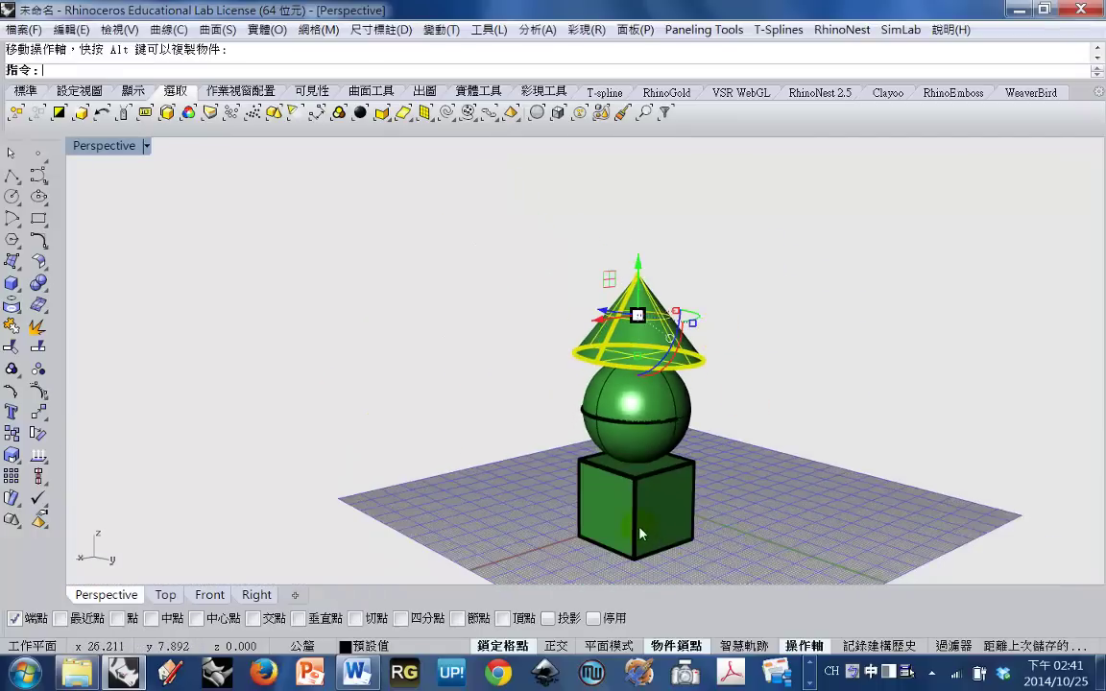
pyautogui.click(693, 529)
pyautogui.moveTo(694, 534); pyautogui.dragTo(757, 604, button='right')
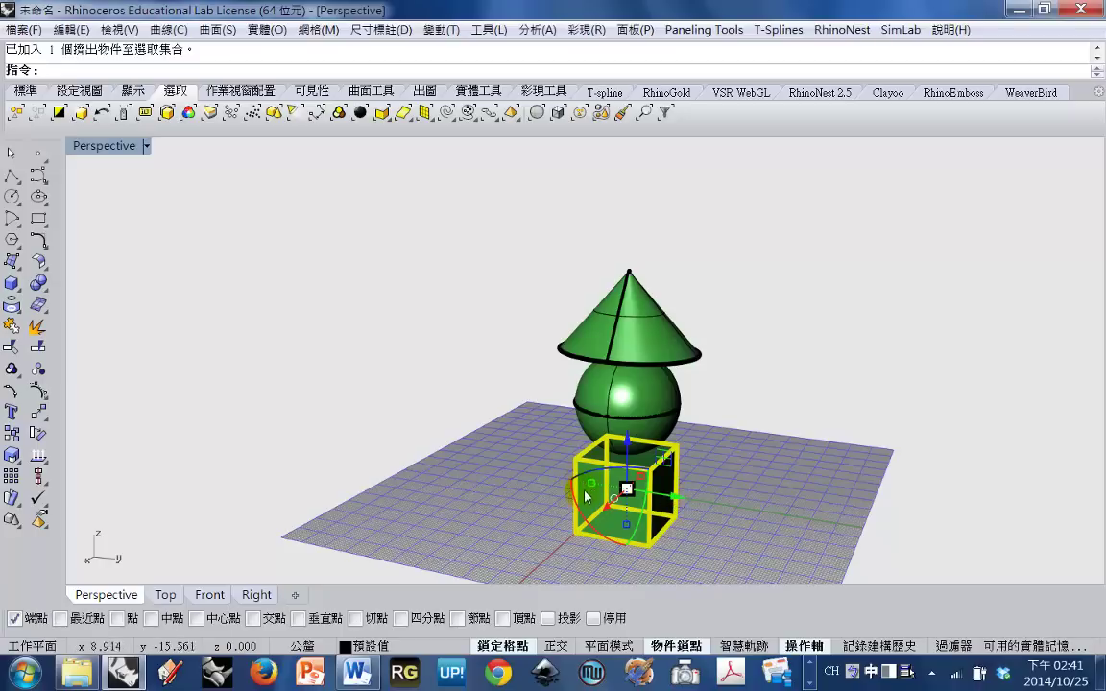
pyautogui.scroll(3, 587, 496)
pyautogui.moveTo(584, 476); pyautogui.dragTo(460, 462)
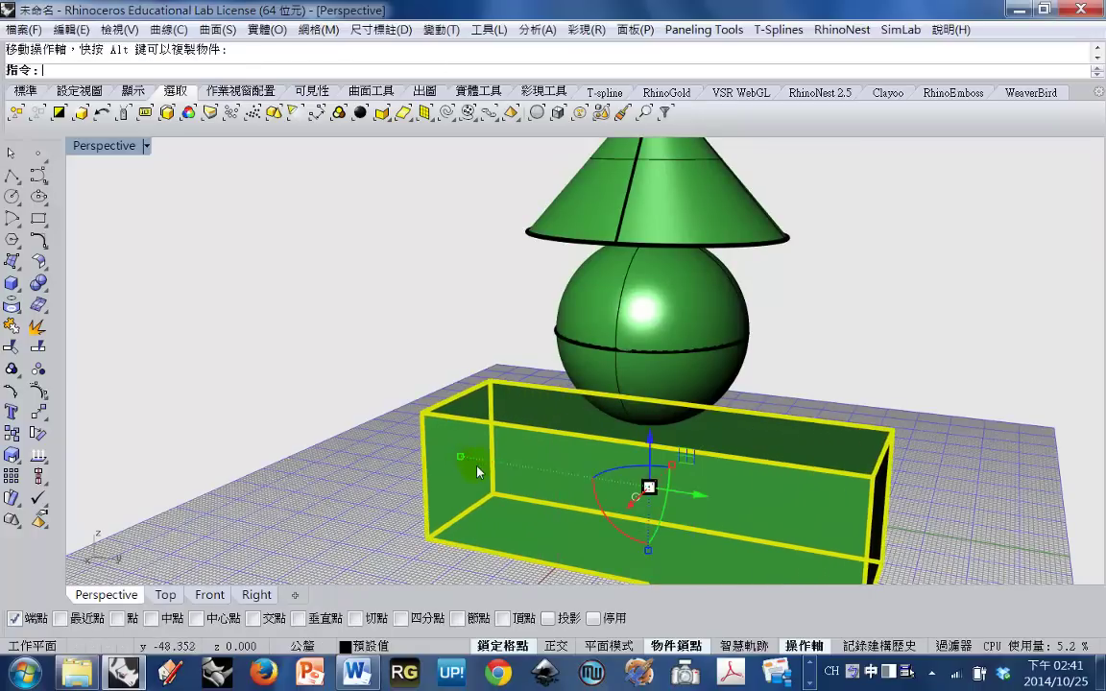
# - Stretch the sphere along the X axis into a long ellipsoid with the Gumball scale handle
pyautogui.click(651, 359)
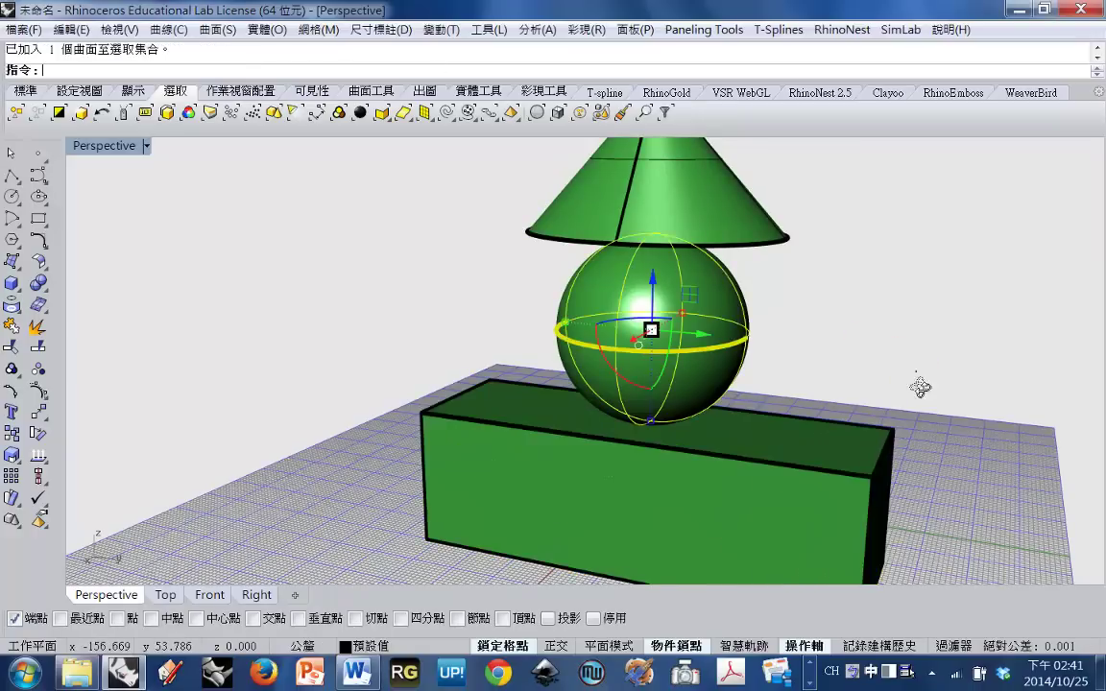
pyautogui.moveTo(912, 388); pyautogui.dragTo(812, 384, button='right')
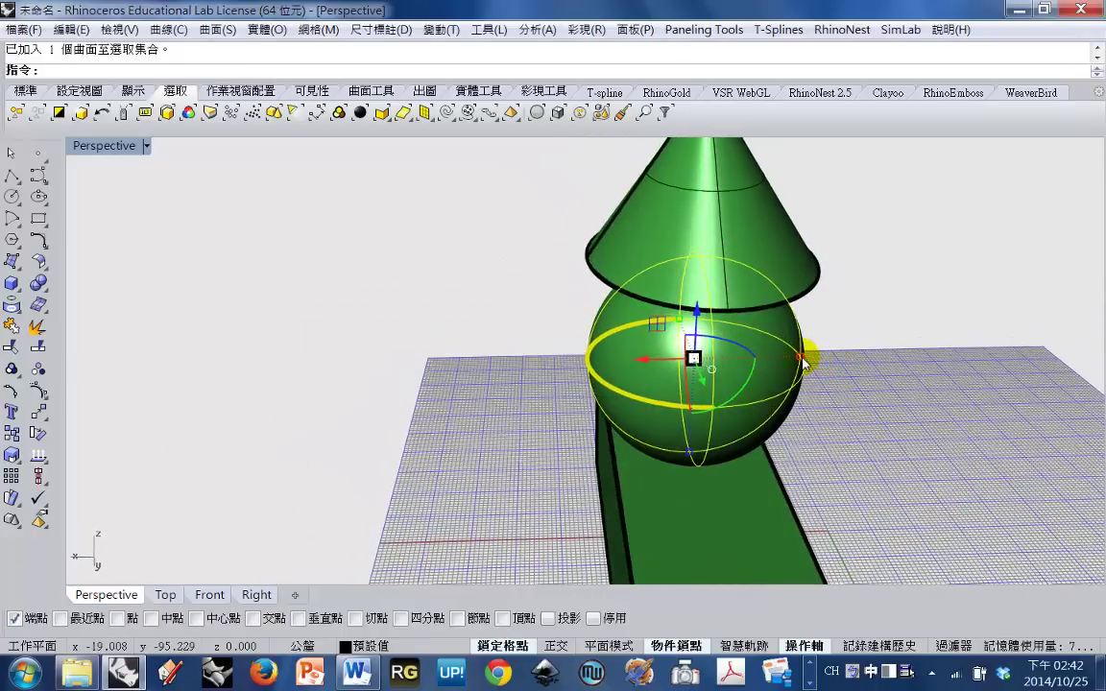
pyautogui.moveTo(804, 363); pyautogui.dragTo(947, 365)
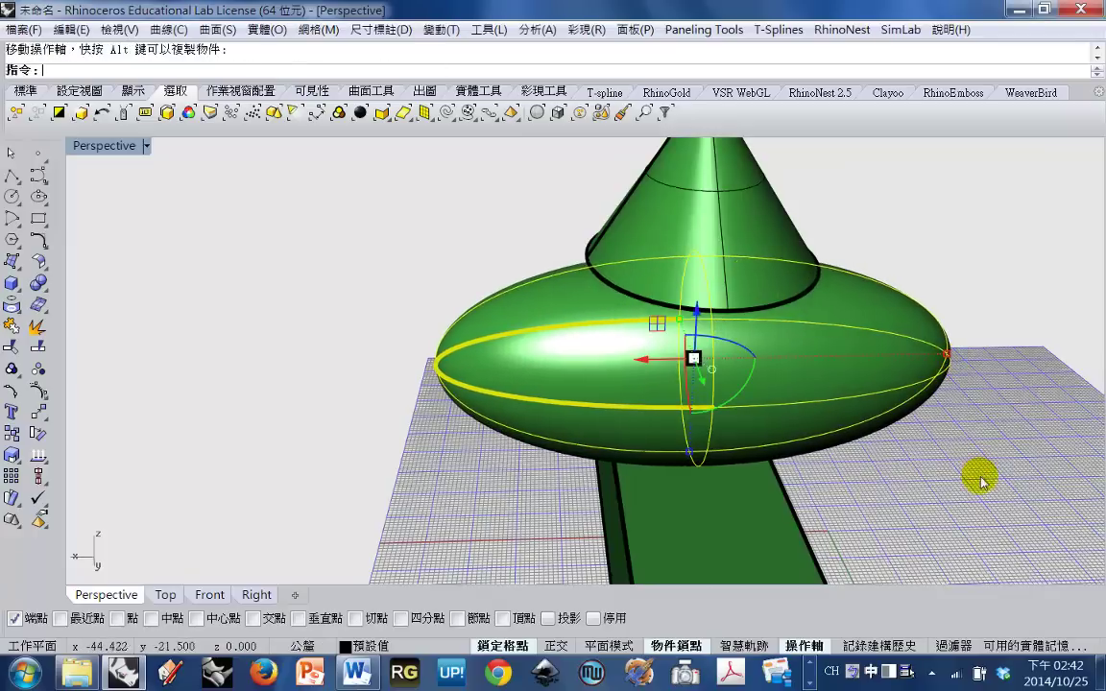
pyautogui.moveTo(980, 469); pyautogui.dragTo(463, 455, button='right')
pyautogui.scroll(-3, 463, 455)
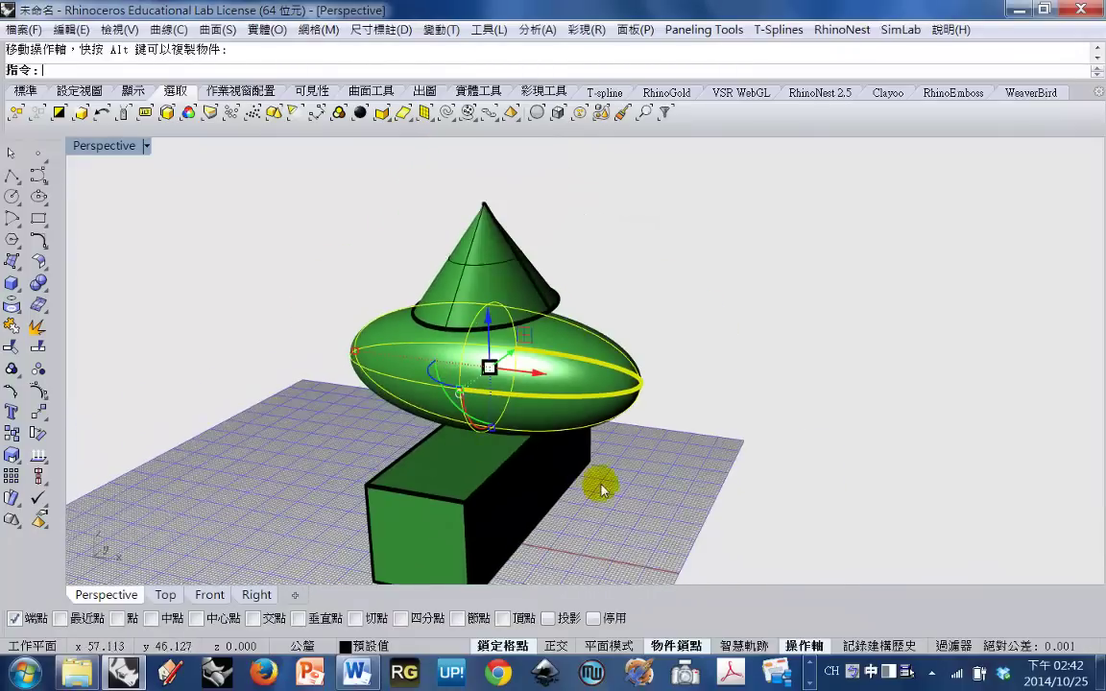
pyautogui.moveTo(597, 481); pyautogui.dragTo(506, 463, button='right')
# - Rotate the long box about several axes with the Gumball rotation arcs, and undo the last rotation
pyautogui.click(563, 518)
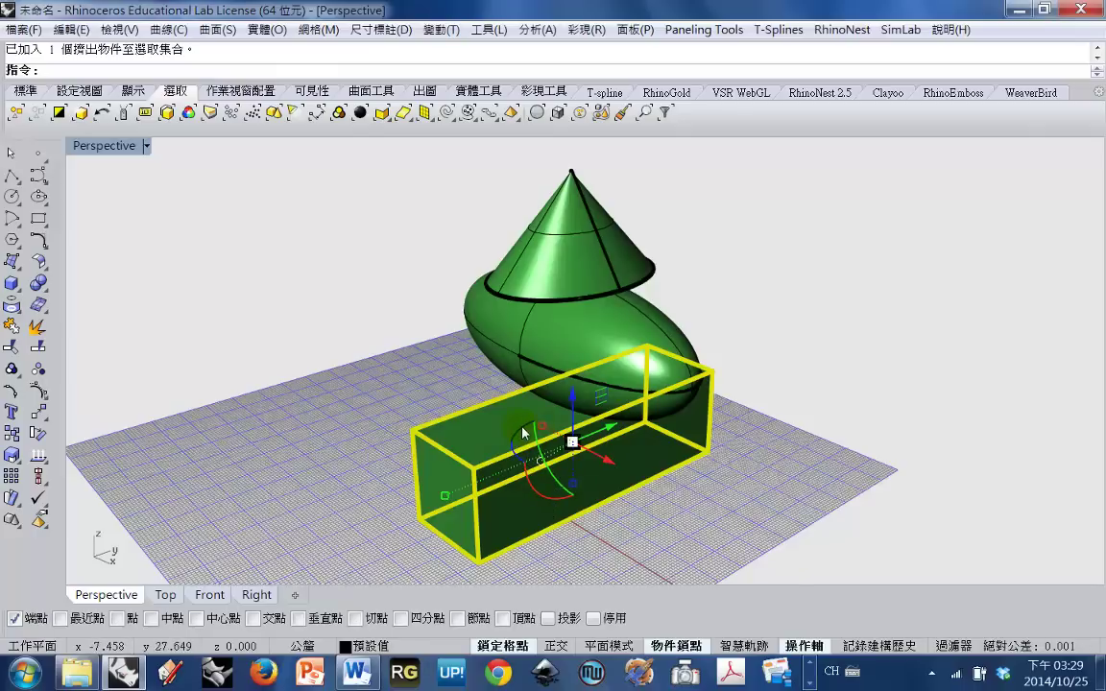
pyautogui.moveTo(521, 433); pyautogui.dragTo(553, 449)
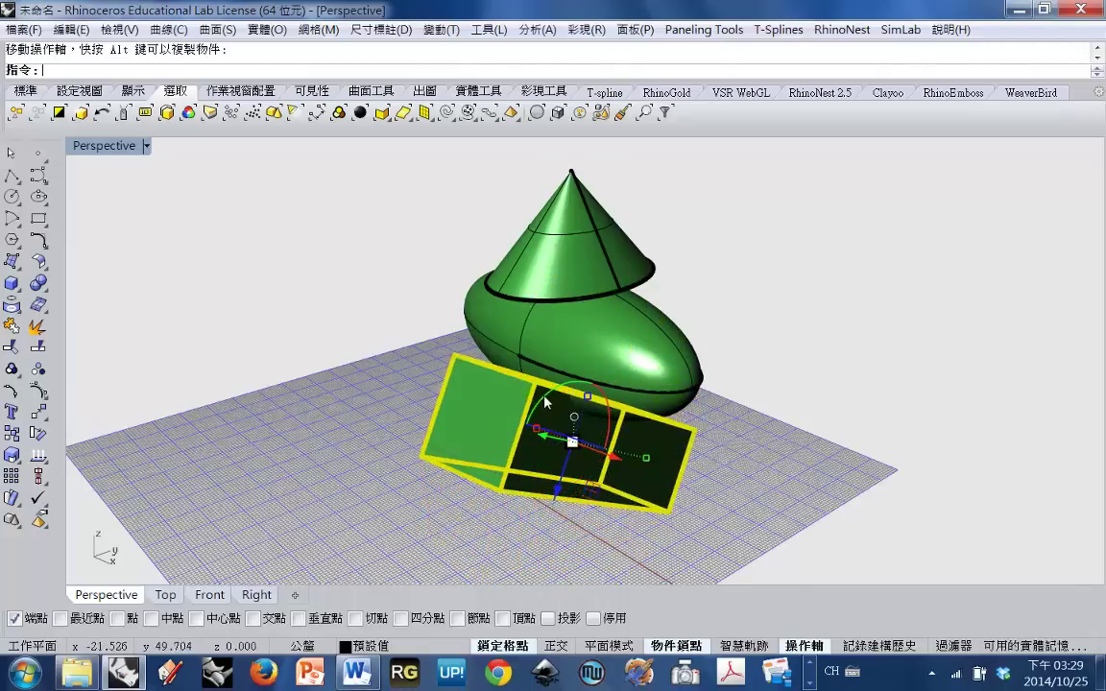
pyautogui.moveTo(543, 401); pyautogui.dragTo(566, 524)
pyautogui.moveTo(614, 573); pyautogui.dragTo(477, 523, button='right')
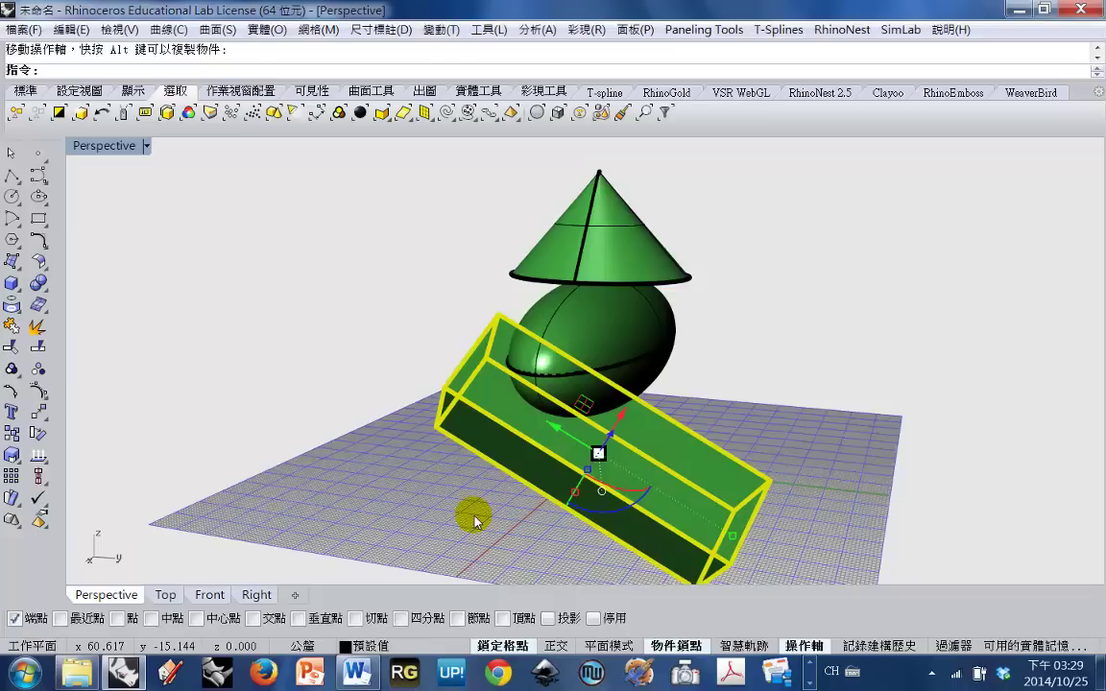
pyautogui.moveTo(476, 521); pyautogui.dragTo(854, 521, button='right')
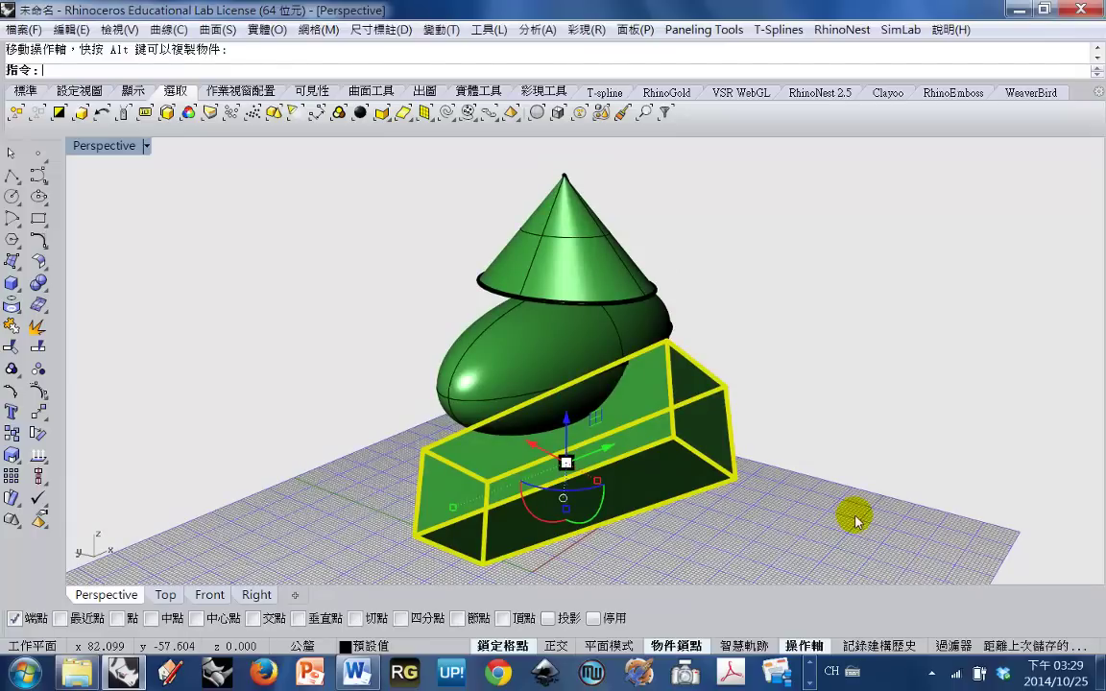
pyautogui.hotkey('ctrl', 'z')
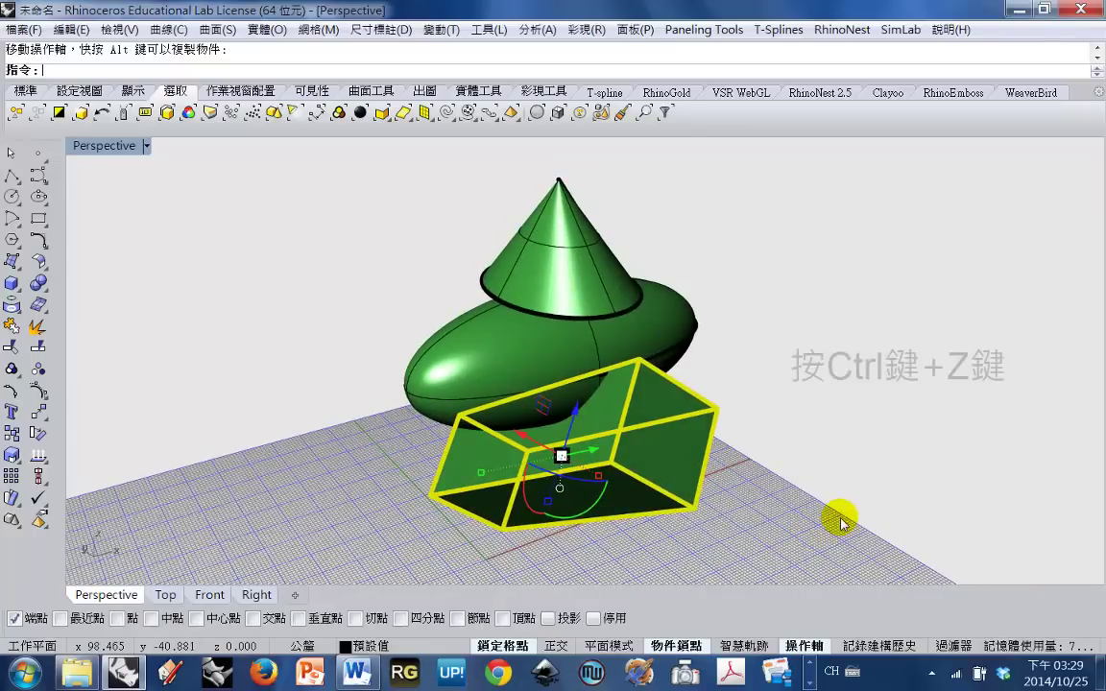
# - Undo the remaining freehand rotations of the long box and clear the selection
pyautogui.hotkey('ctrl', 'z')
pyautogui.hotkey('ctrl', 'z')
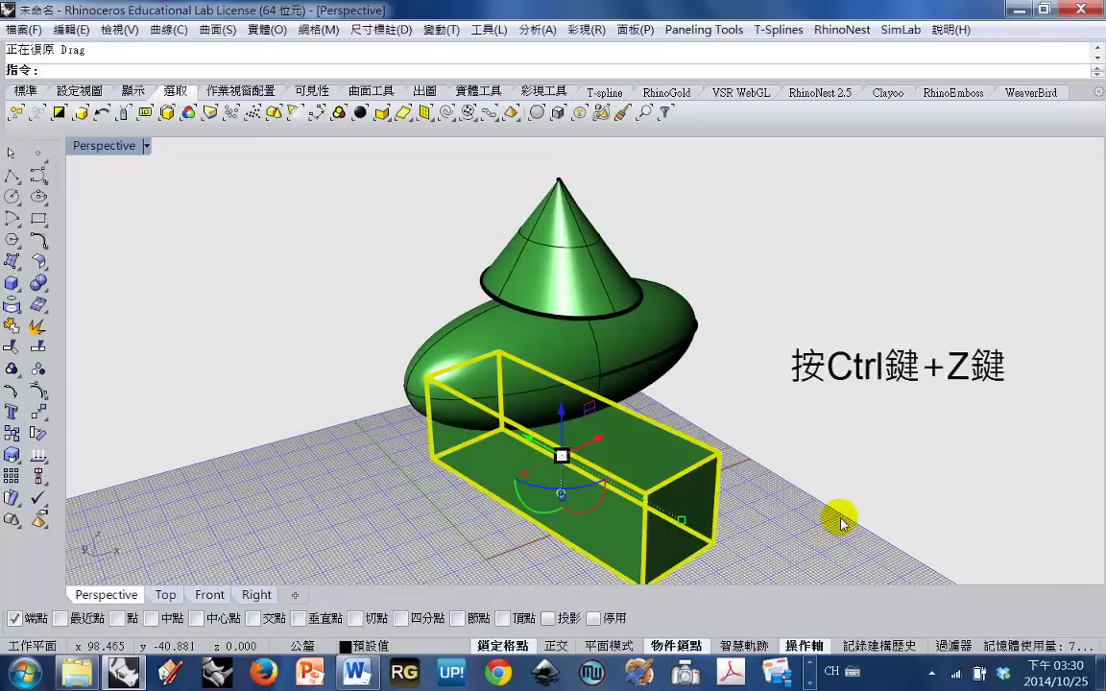
pyautogui.hotkey('ctrl', 'z')
pyautogui.hotkey('ctrl', 'z')
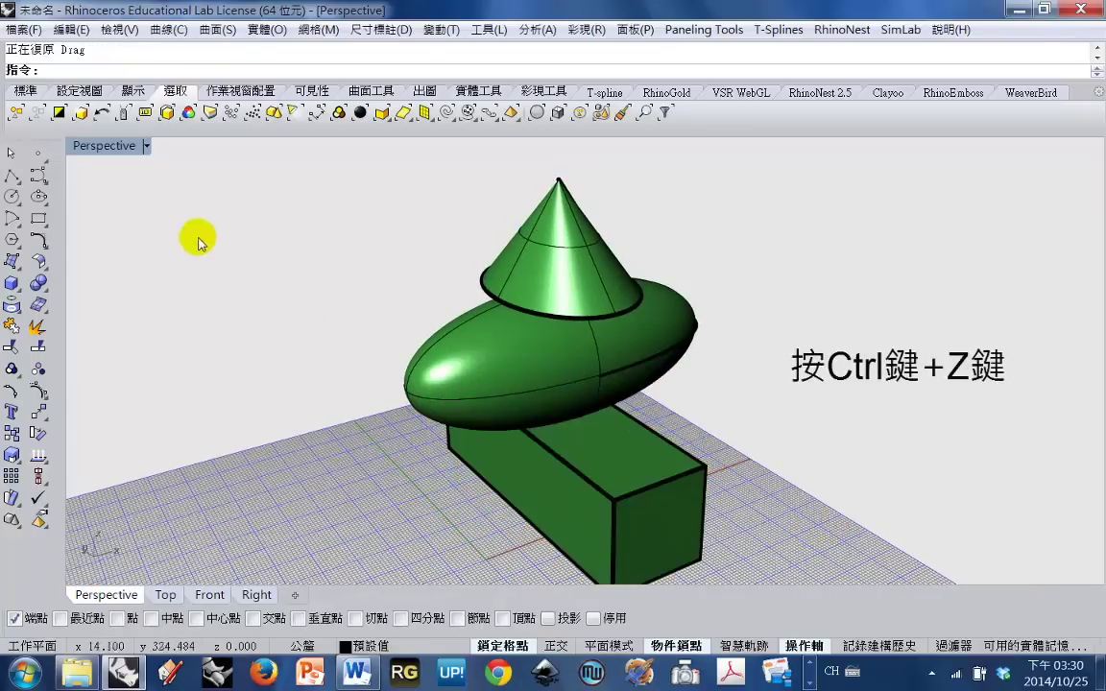
# - In the maximized Top view, rotate the long box exactly 45 degrees about the Z axis with the Gumball's blue arc
pyautogui.doubleClick(106, 146)
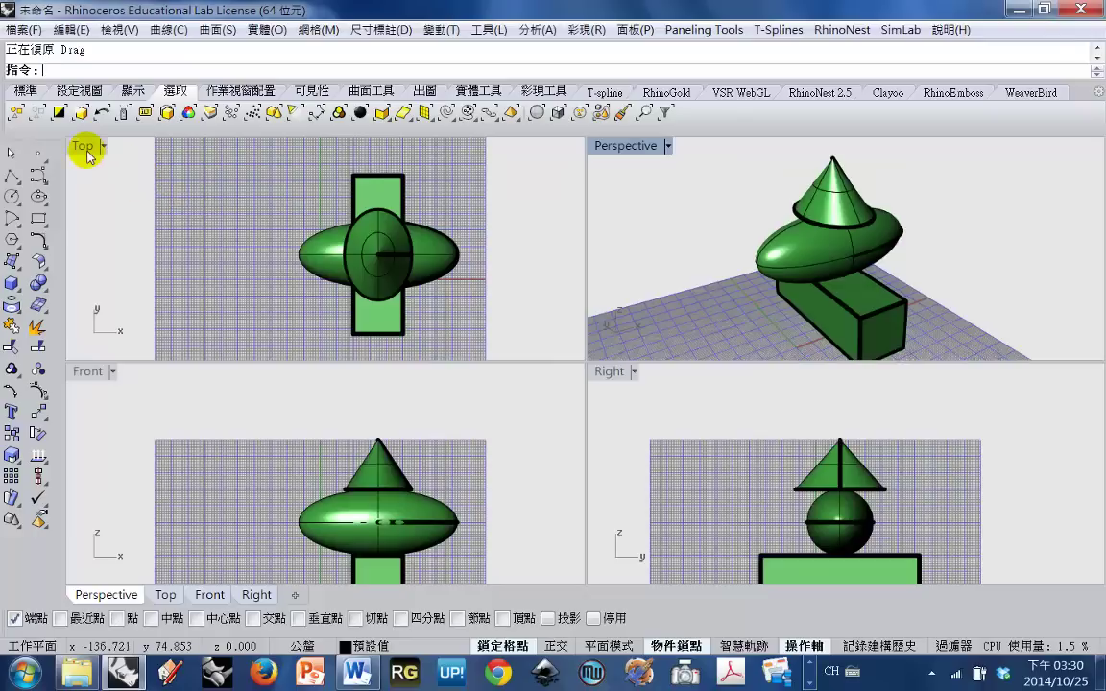
pyautogui.doubleClick(86, 148)
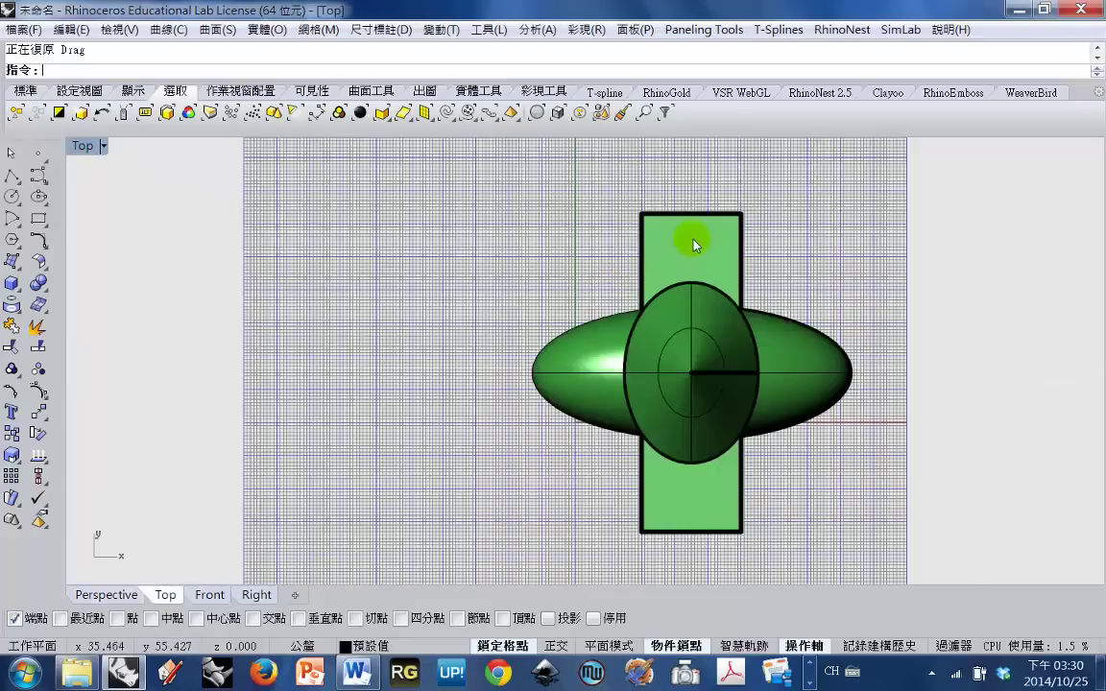
pyautogui.click(697, 243)
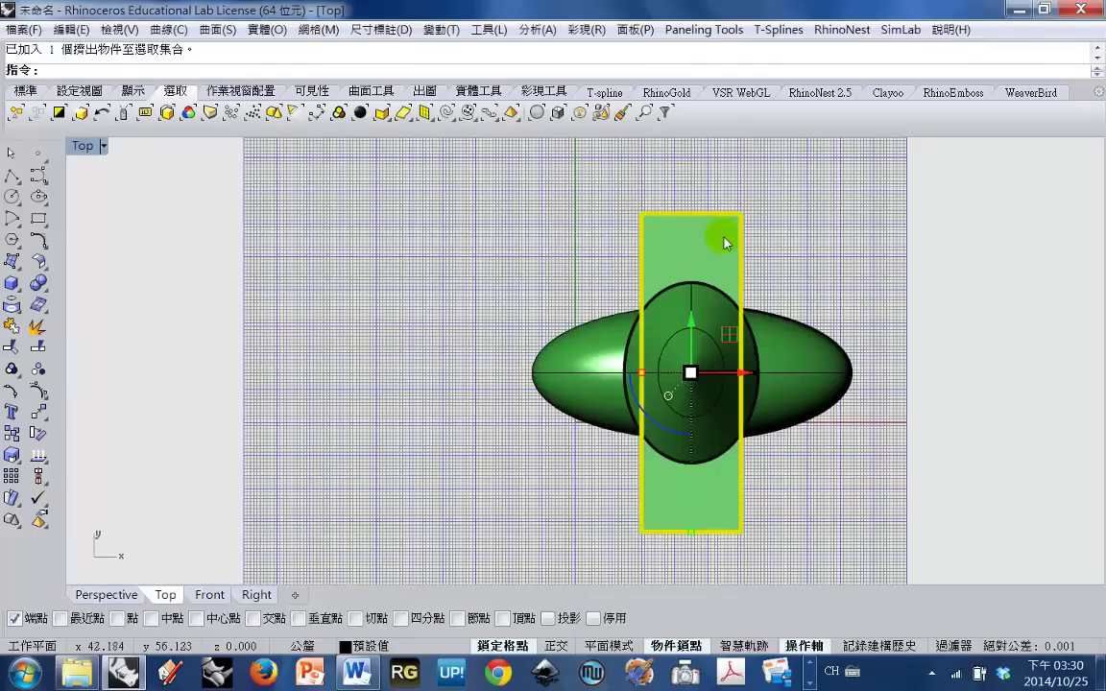
pyautogui.click(648, 418)
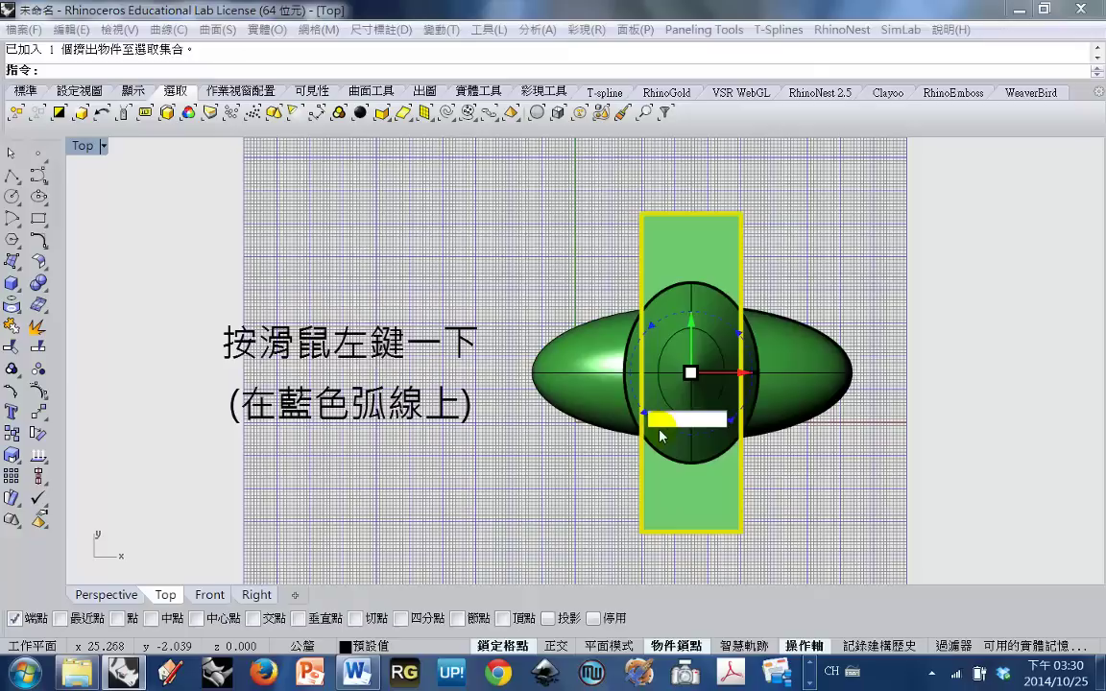
pyautogui.write('45')
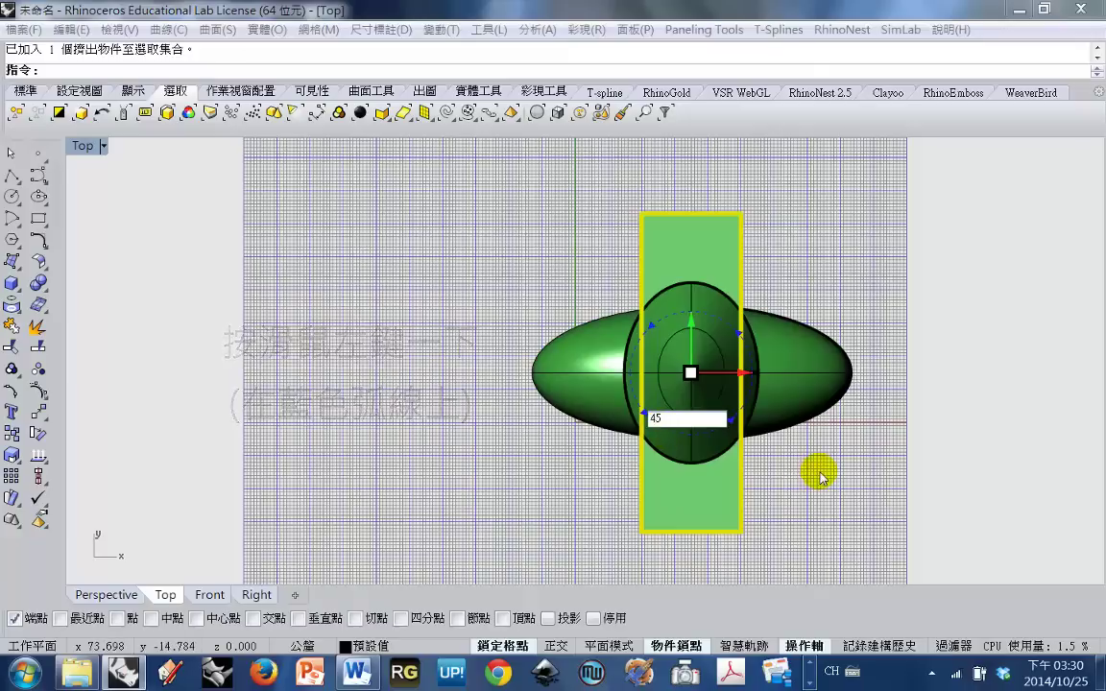
pyautogui.press('Return')
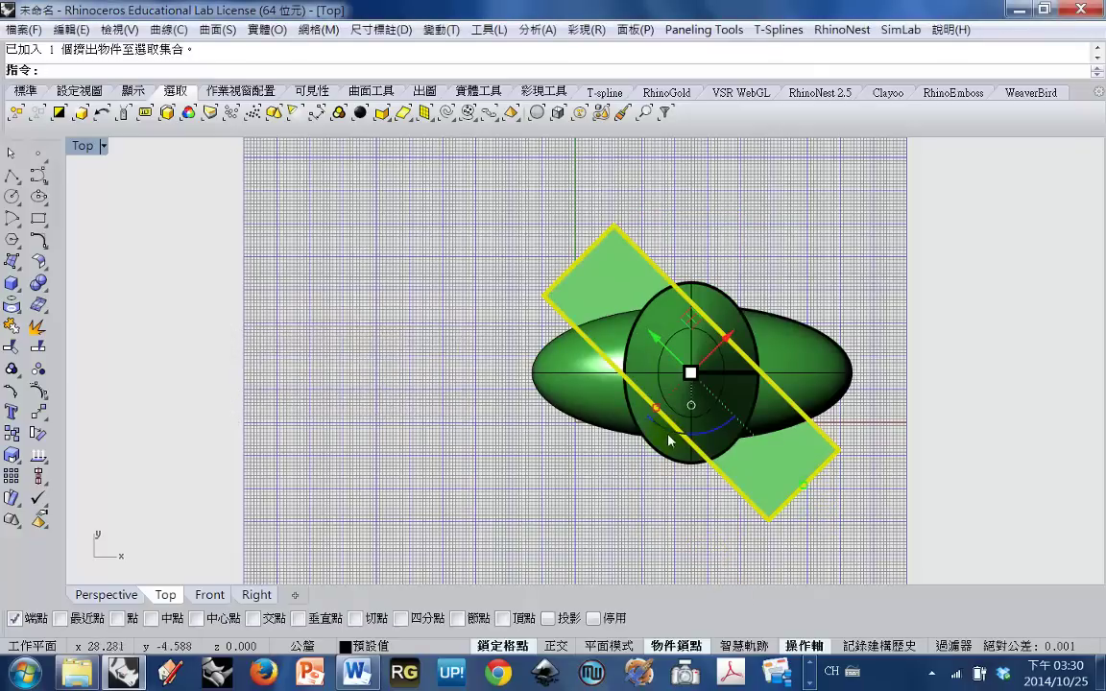
# - Try rotating the long box further by hand about the Z axis, undo that rotation and deselect the box
pyautogui.moveTo(669, 438); pyautogui.dragTo(697, 485)
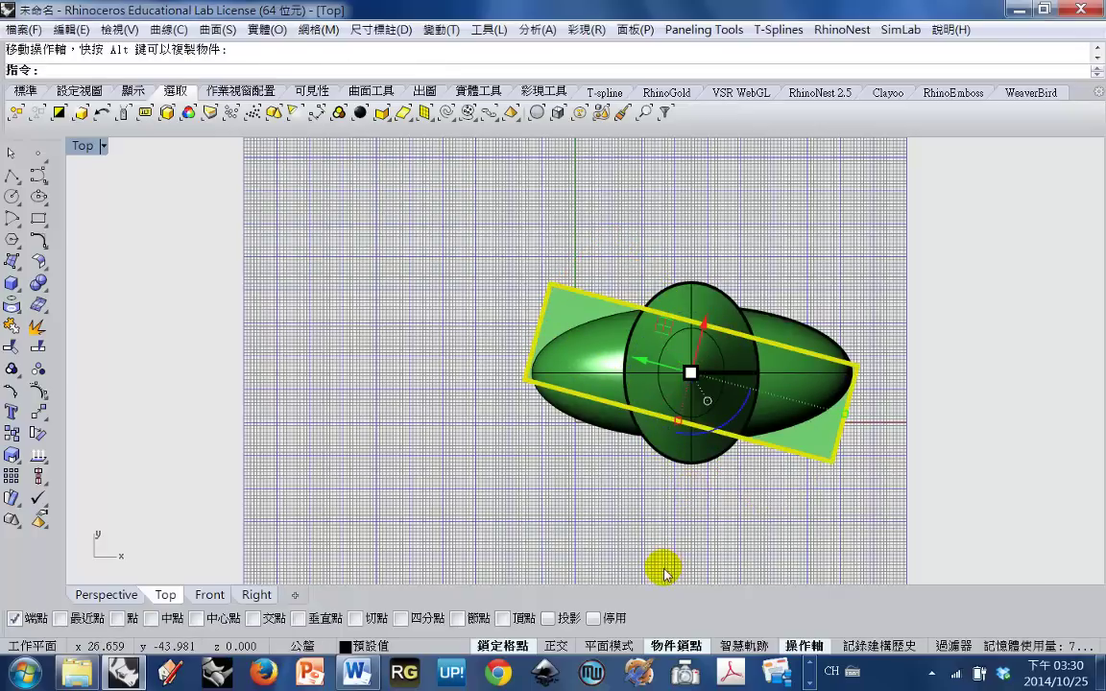
pyautogui.hotkey('ctrl', 'z')
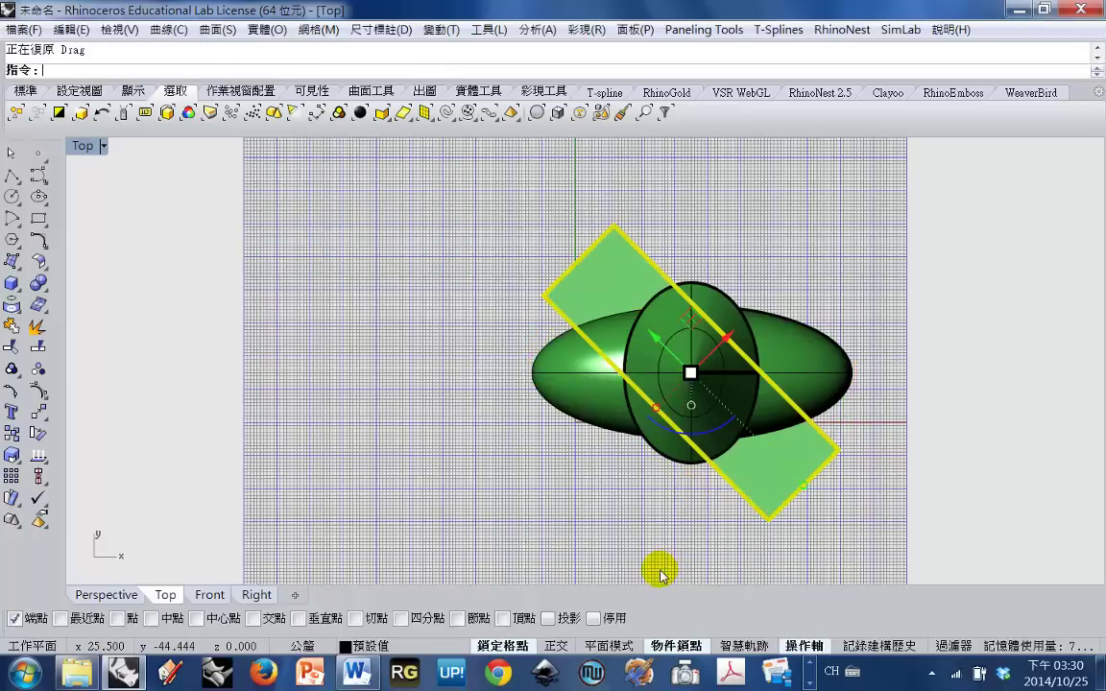
pyautogui.click(660, 519)
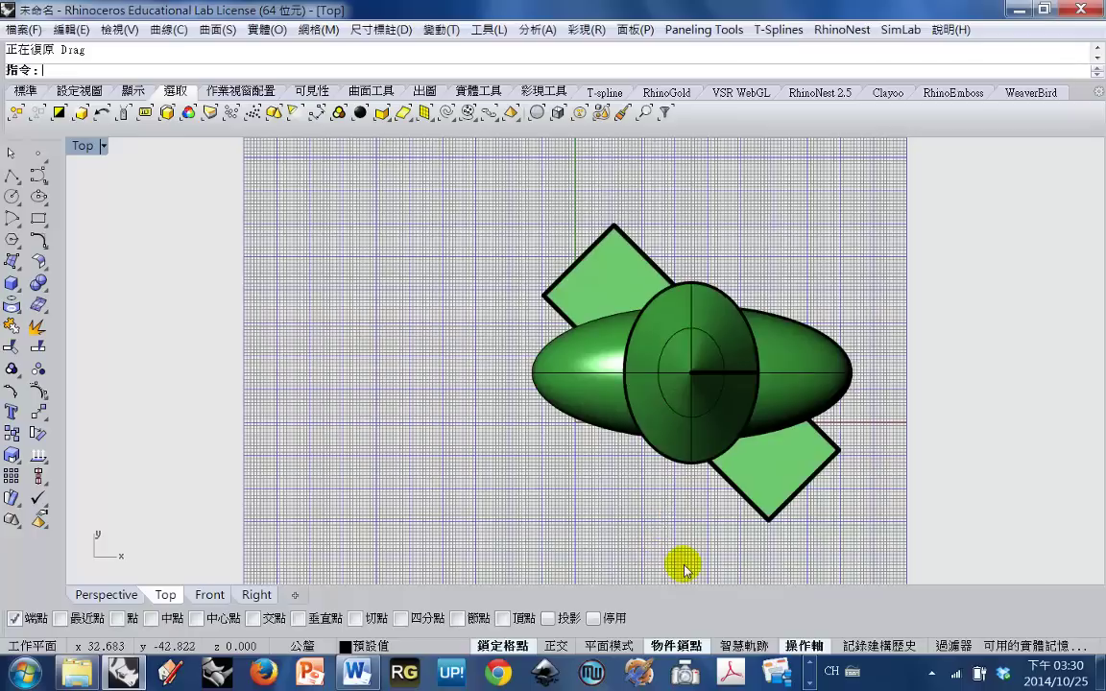
# - In the maximized Front view, rotate the ellipsoid 45 degrees with the Gumball's green arc and deselect it
pyautogui.doubleClick(78, 145)
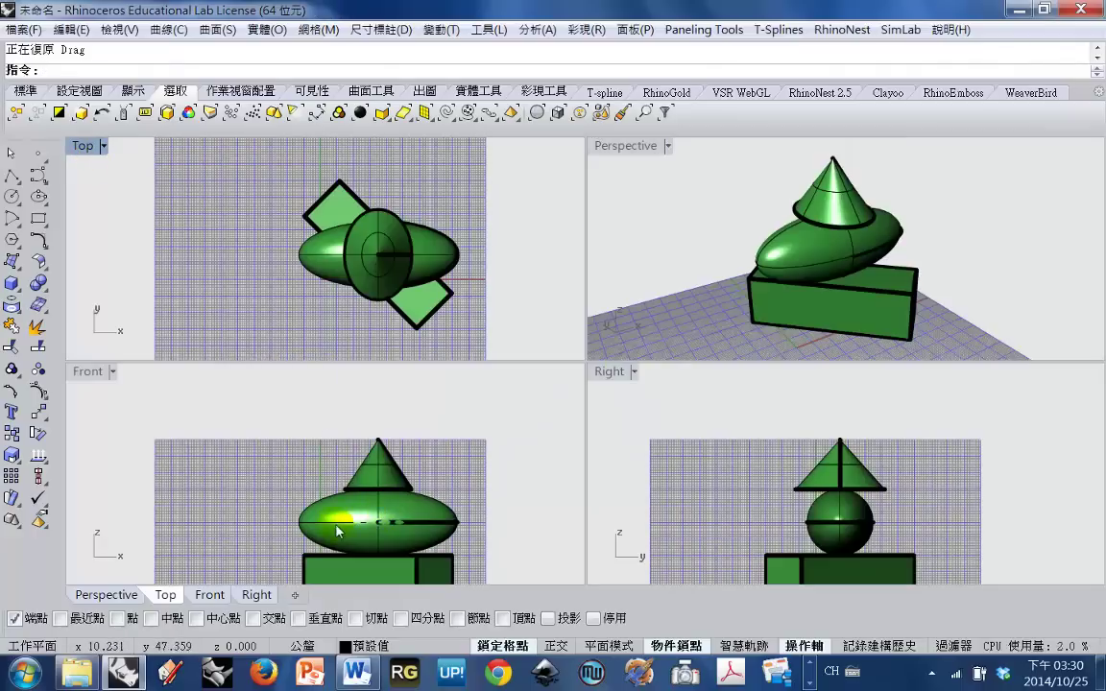
pyautogui.doubleClick(86, 372)
pyautogui.click(641, 466)
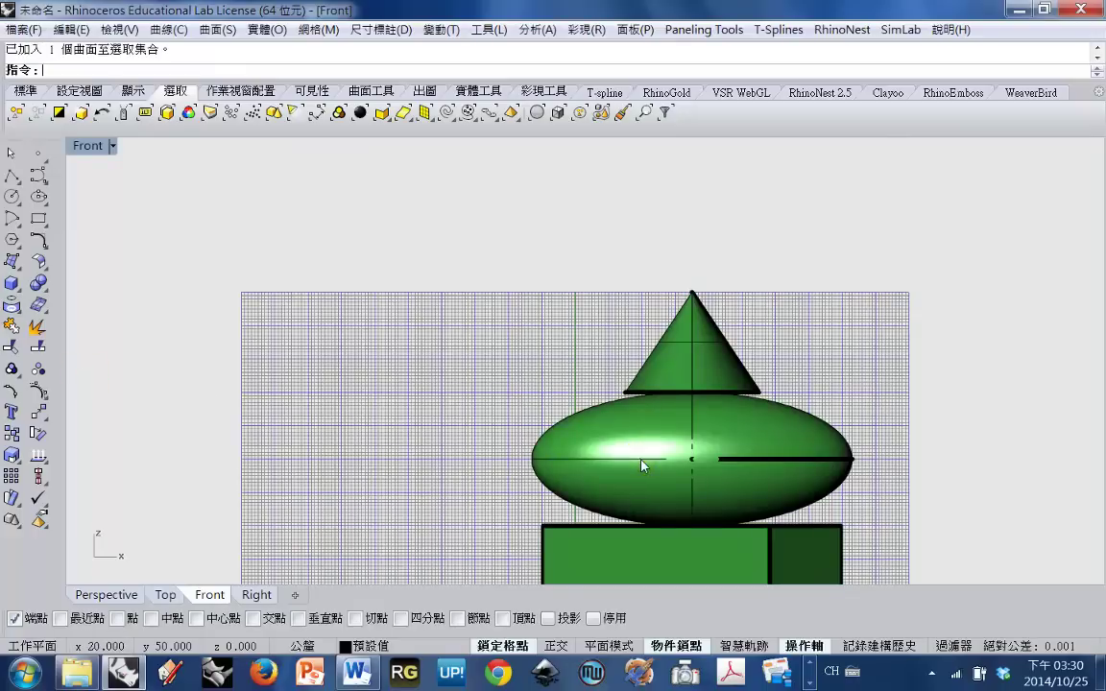
pyautogui.moveTo(918, 518); pyautogui.dragTo(812, 422, button='right')
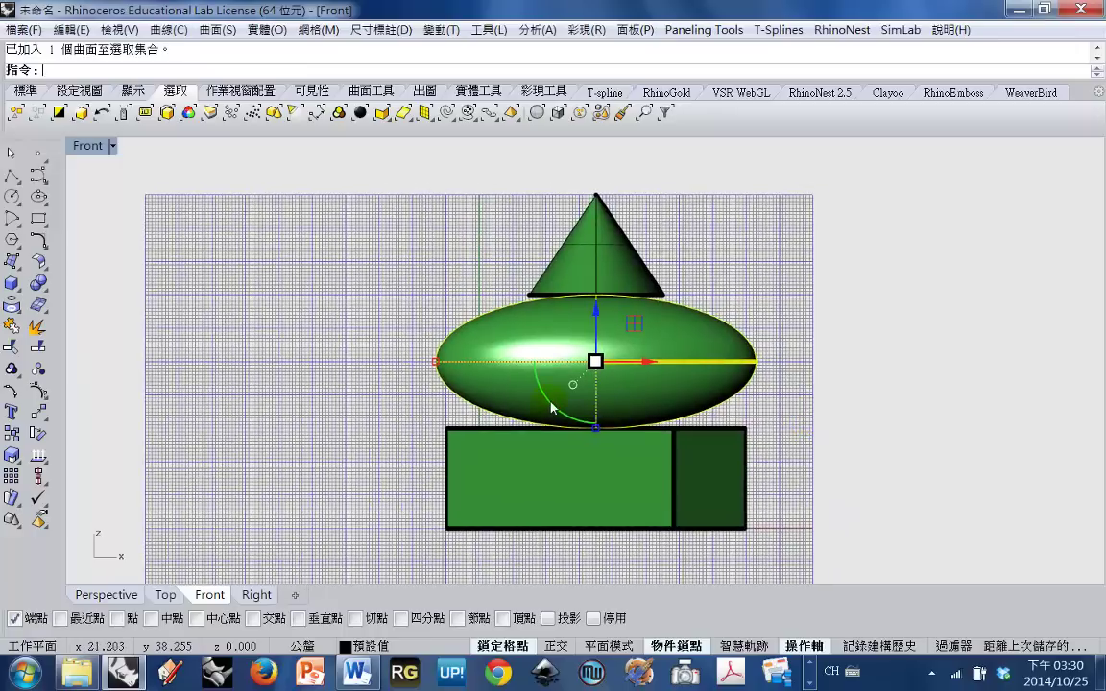
pyautogui.click(552, 407)
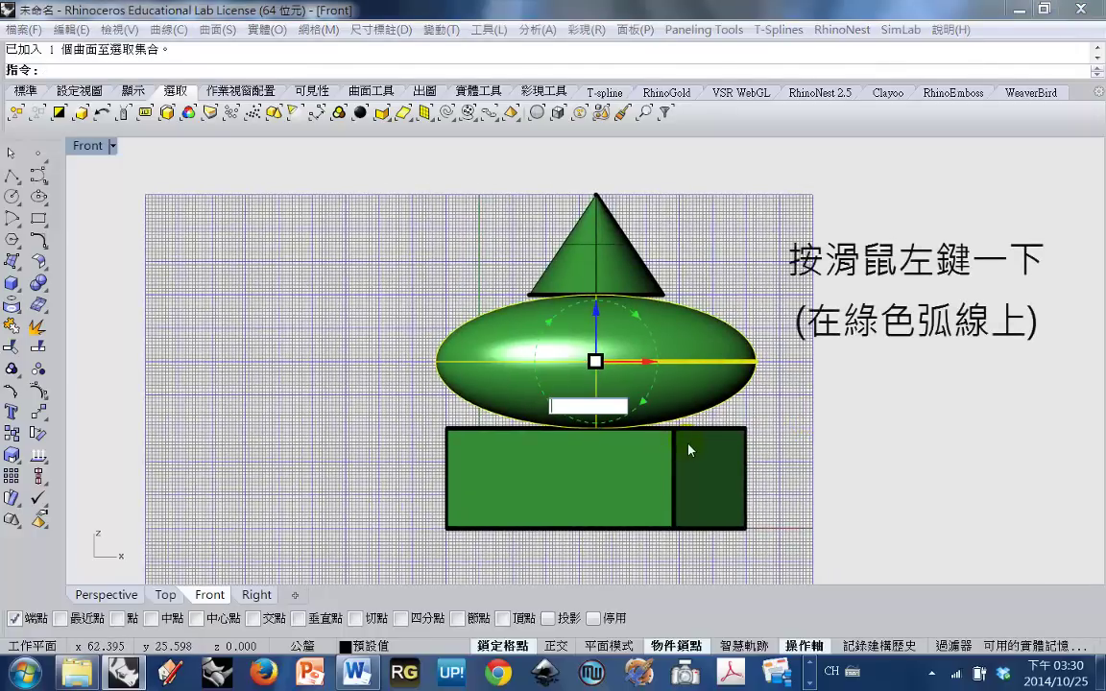
pyautogui.write('45')
pyautogui.press('Return')
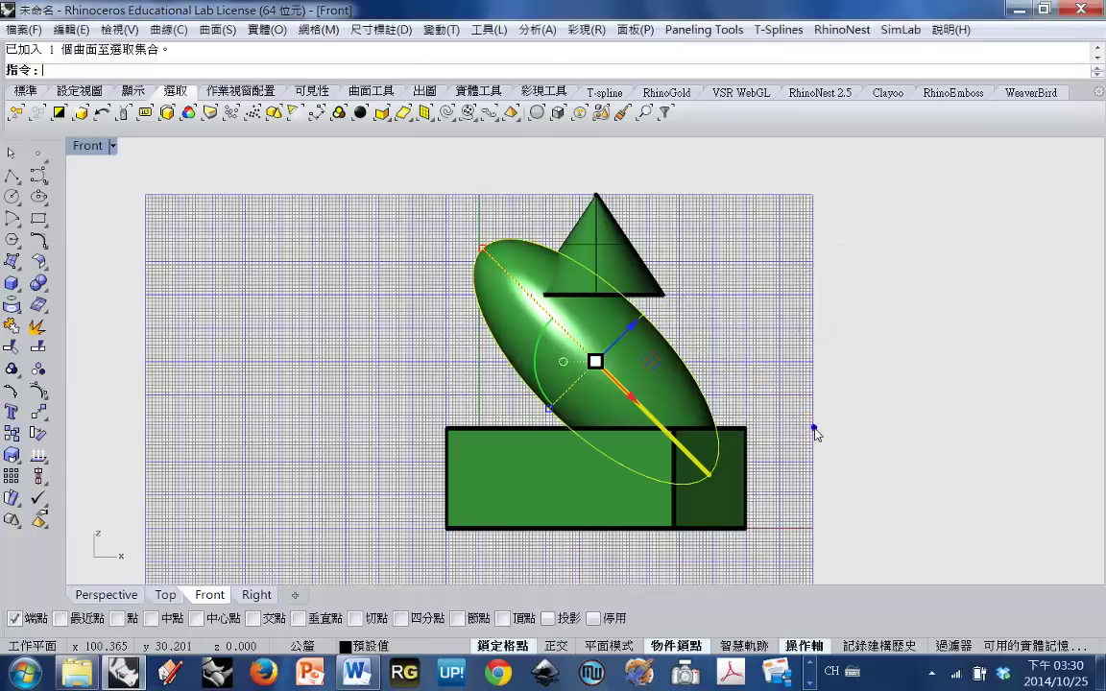
pyautogui.click(814, 427)
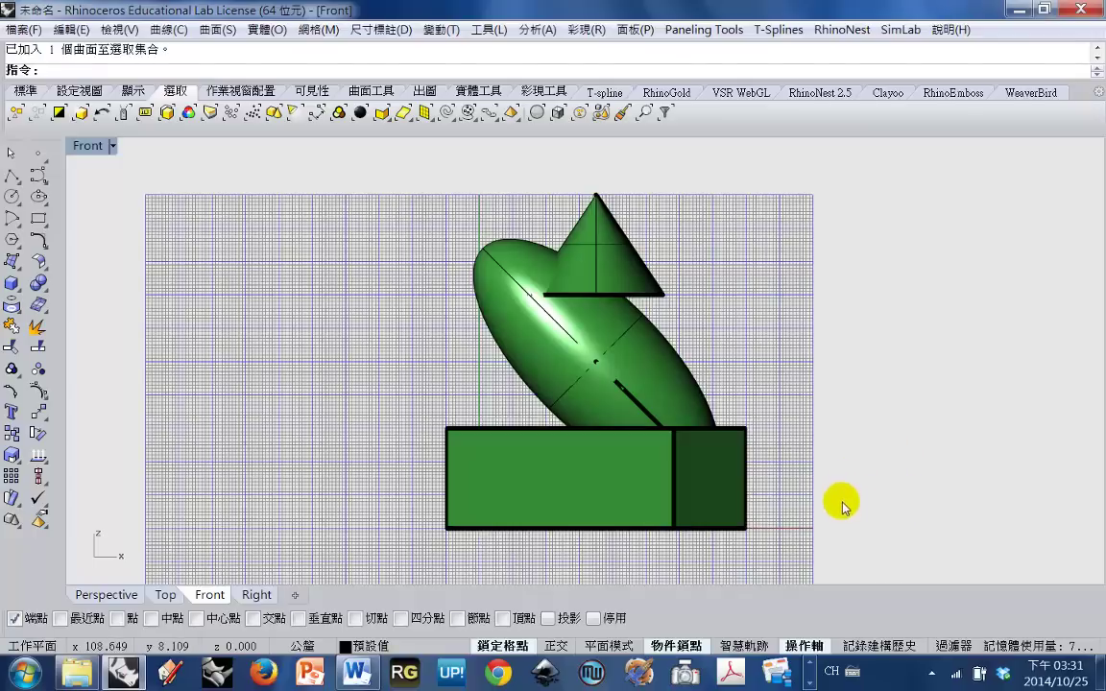
# - Select the cone, rotate it 45 degrees with the Gumball's red arc in the maximized Right view, and deselect it
pyautogui.click(572, 242)
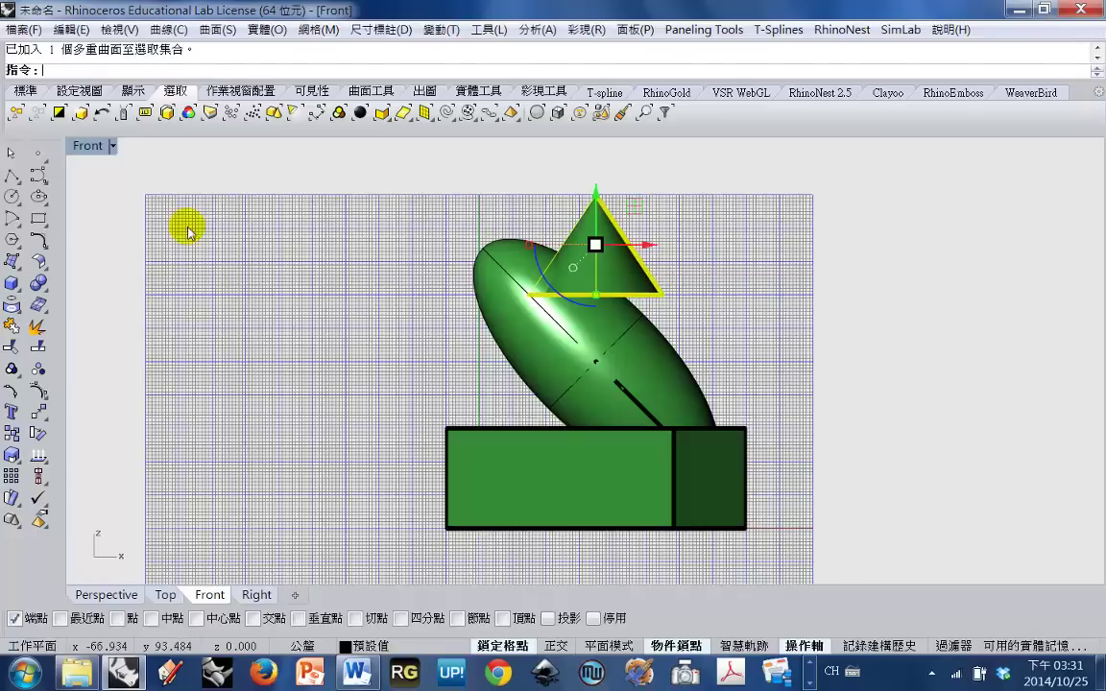
pyautogui.doubleClick(86, 145)
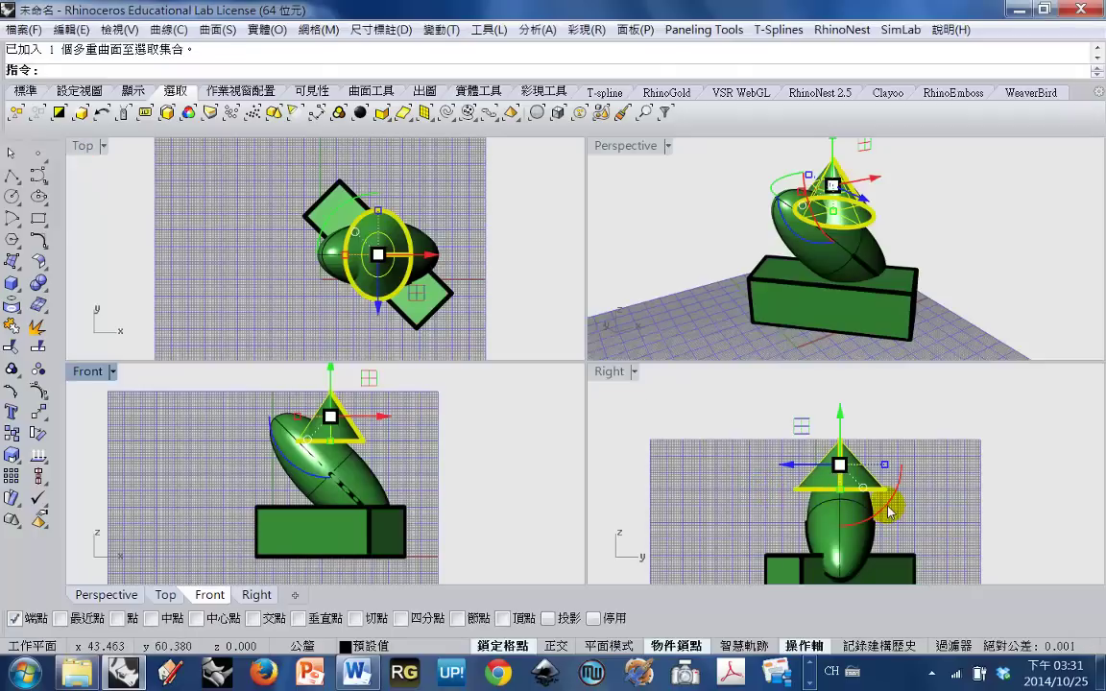
pyautogui.doubleClick(612, 372)
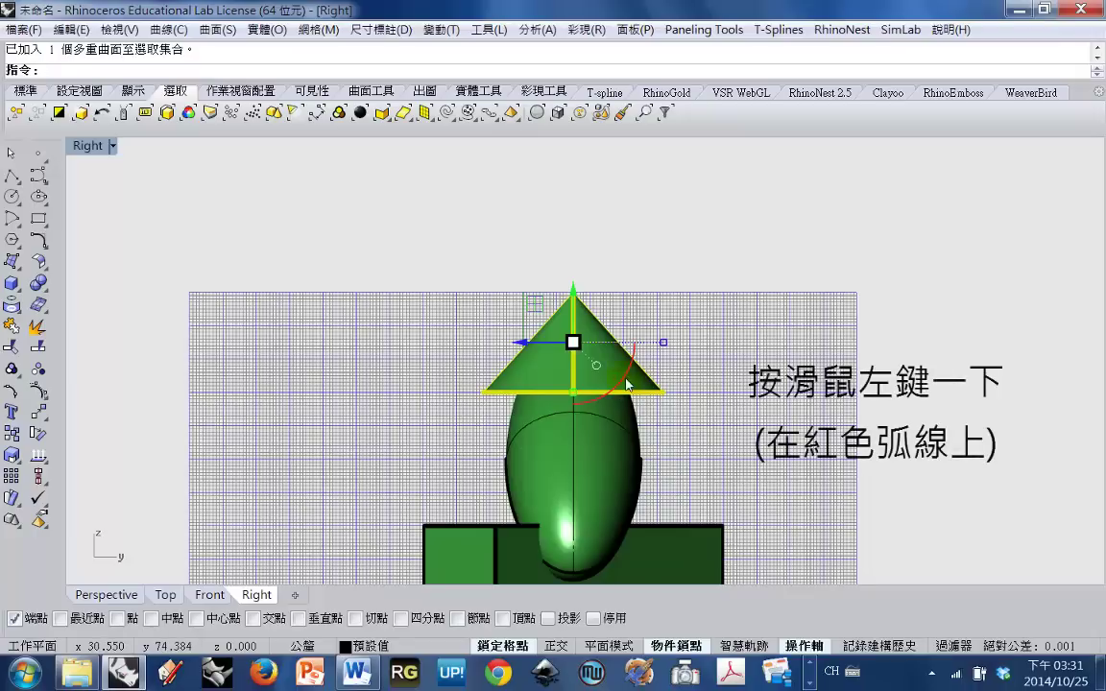
pyautogui.click(626, 384)
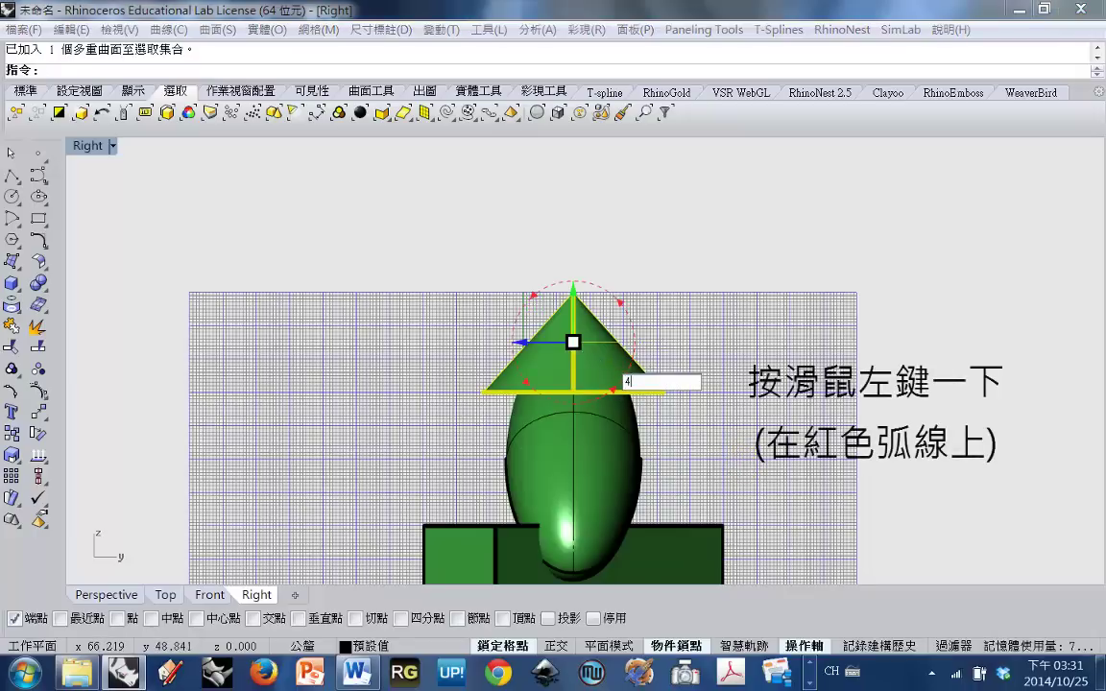
pyautogui.write('45')
pyautogui.press('Return')
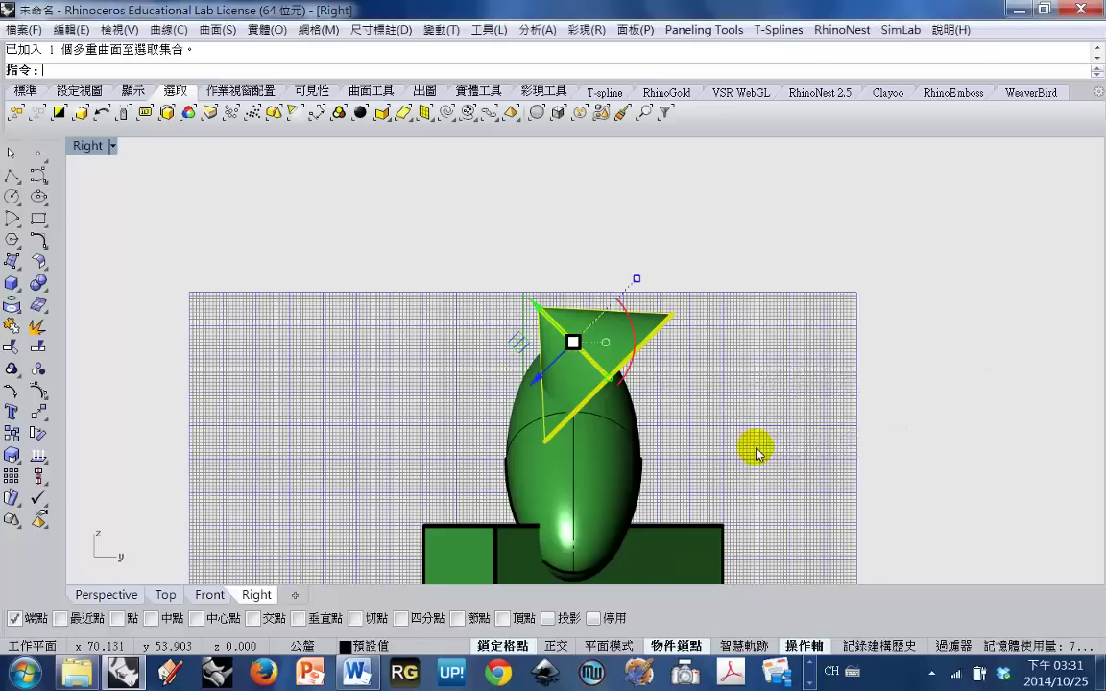
pyautogui.click(777, 371)
pyautogui.moveTo(702, 453)
pyautogui.mouseDown(button='right')
pyautogui.moveTo(787, 446)
pyautogui.moveTo(722, 445)
pyautogui.mouseUp(button='right')
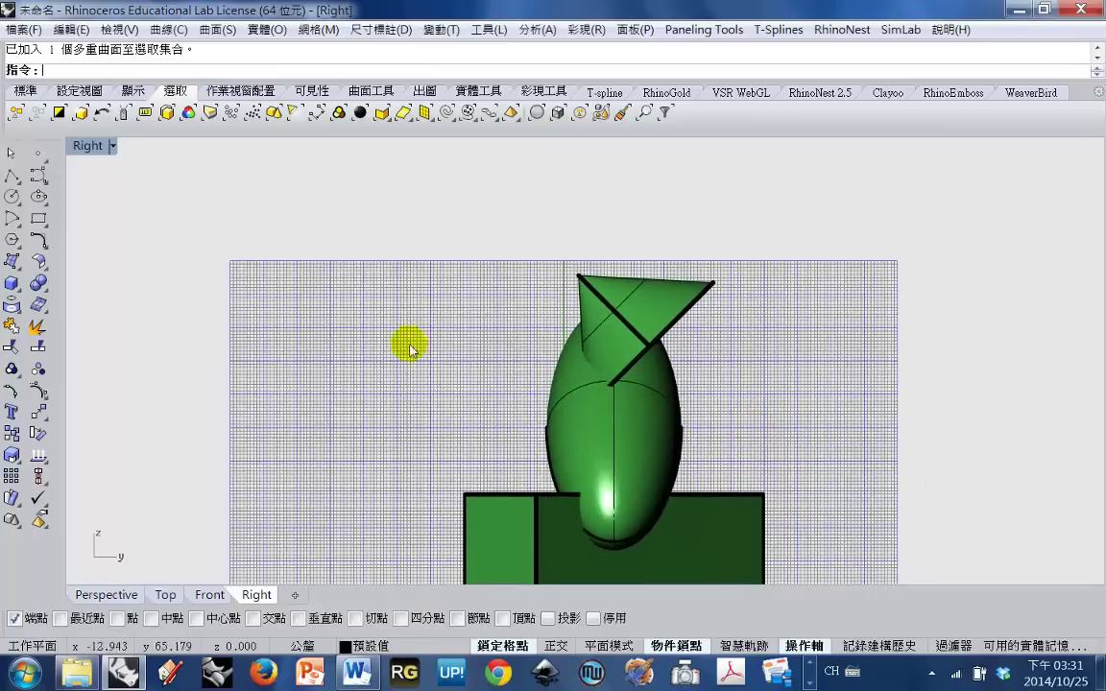
# - Back in the four-viewport layout, duplicate the long box in place and rotate the copy 90 degrees about the Z axis in Top view
pyautogui.doubleClick(87, 145)
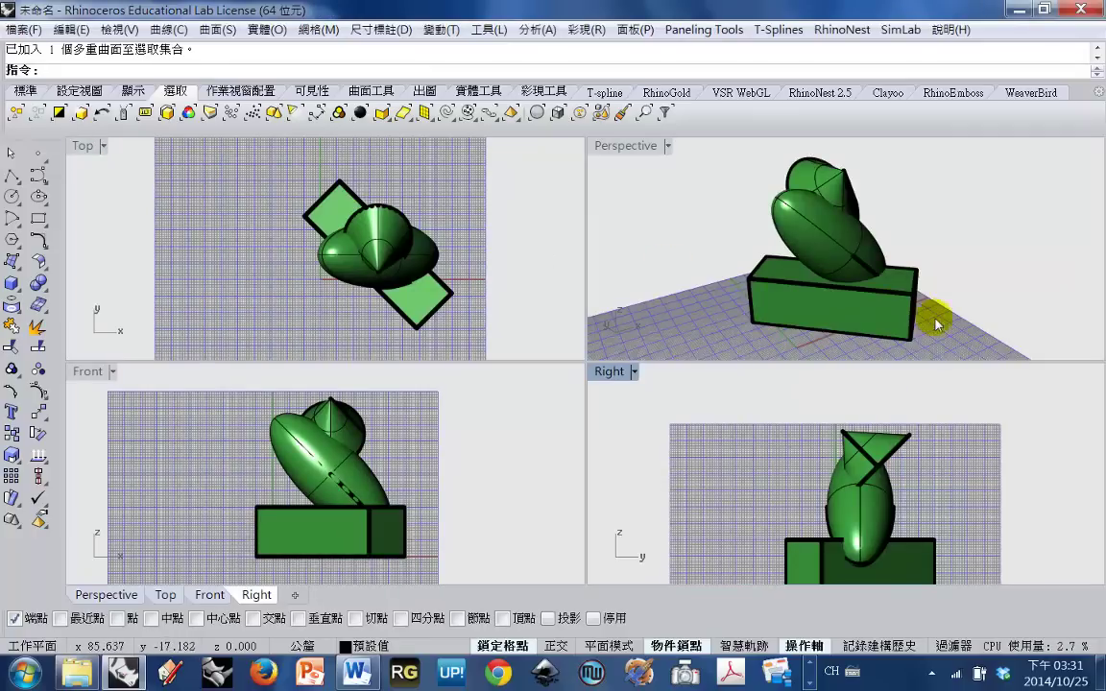
pyautogui.moveTo(938, 308); pyautogui.dragTo(902, 333, button='right')
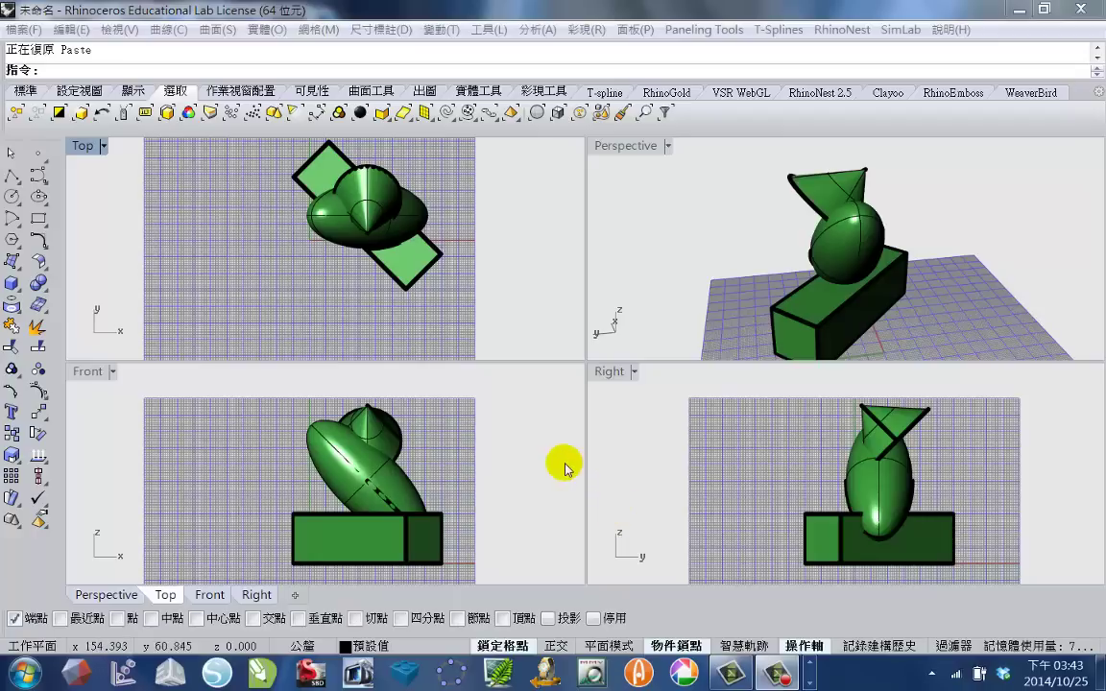
pyautogui.click(415, 280)
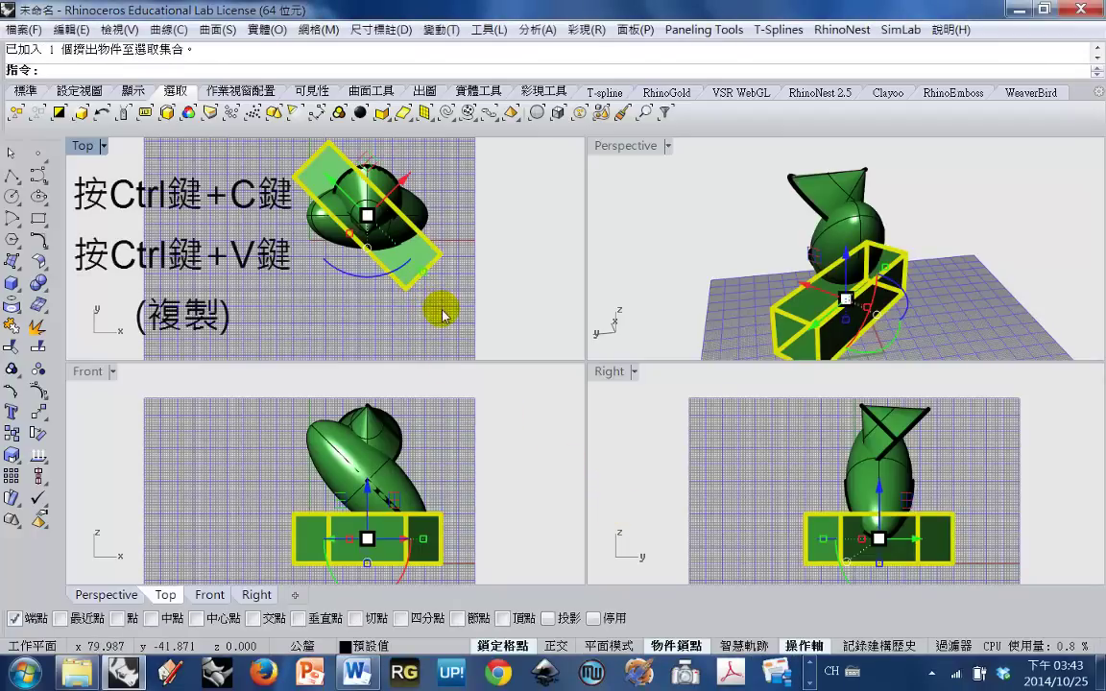
pyautogui.hotkey('ctrl', 'c')
pyautogui.hotkey('ctrl', 'v')
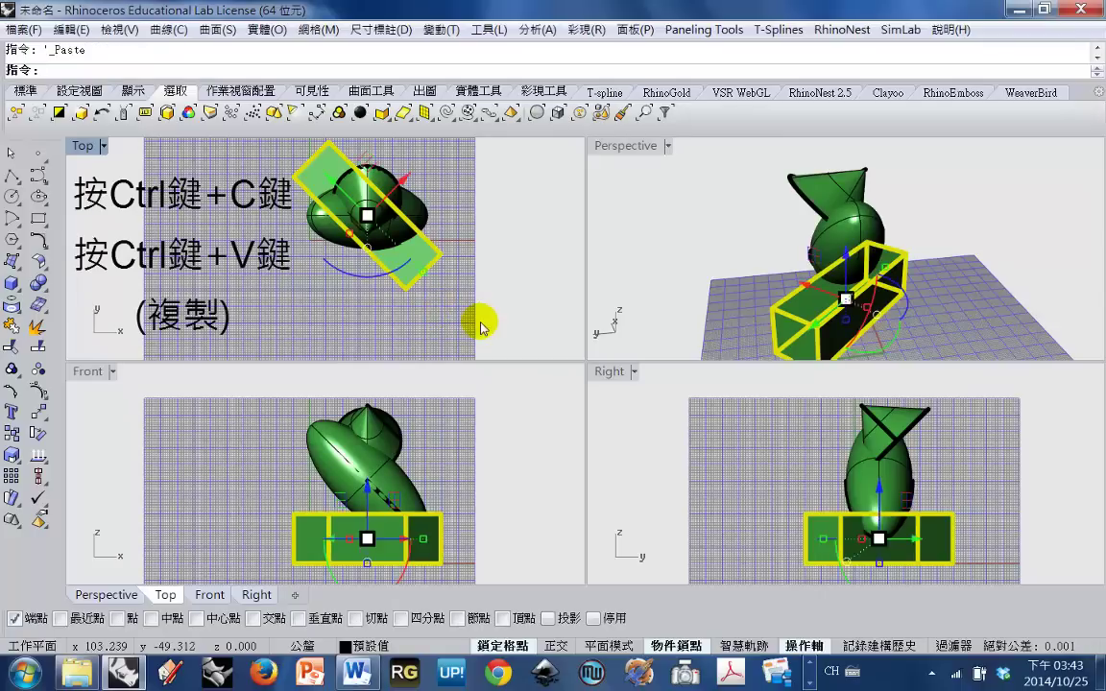
pyautogui.click(349, 279)
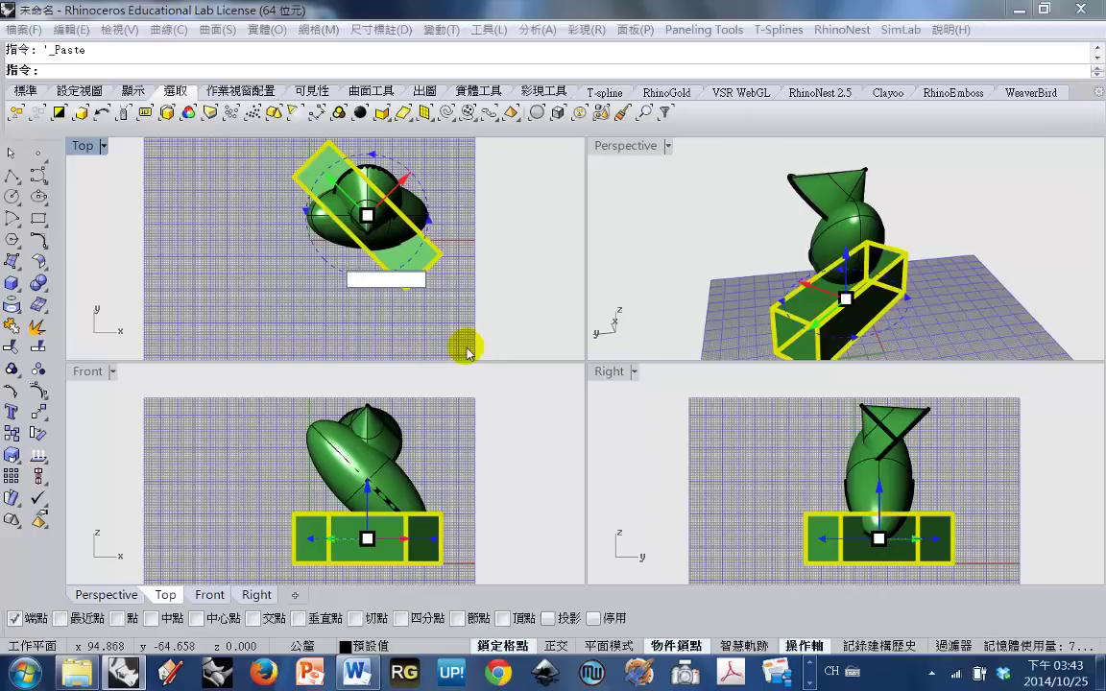
pyautogui.write('90')
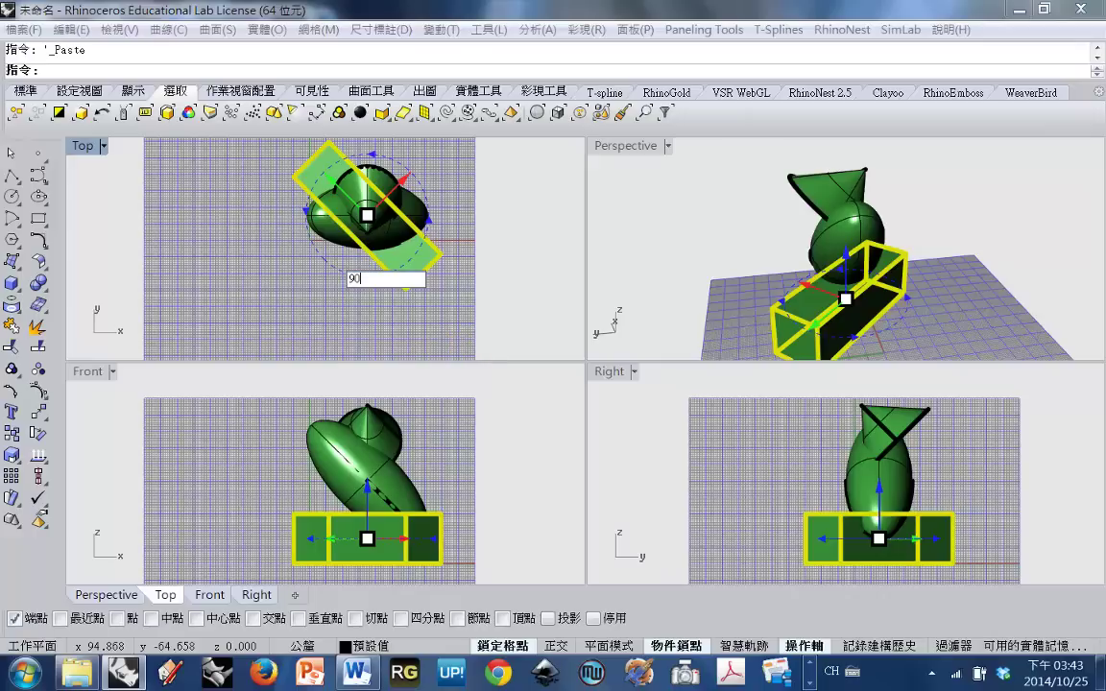
pyautogui.press('Return')
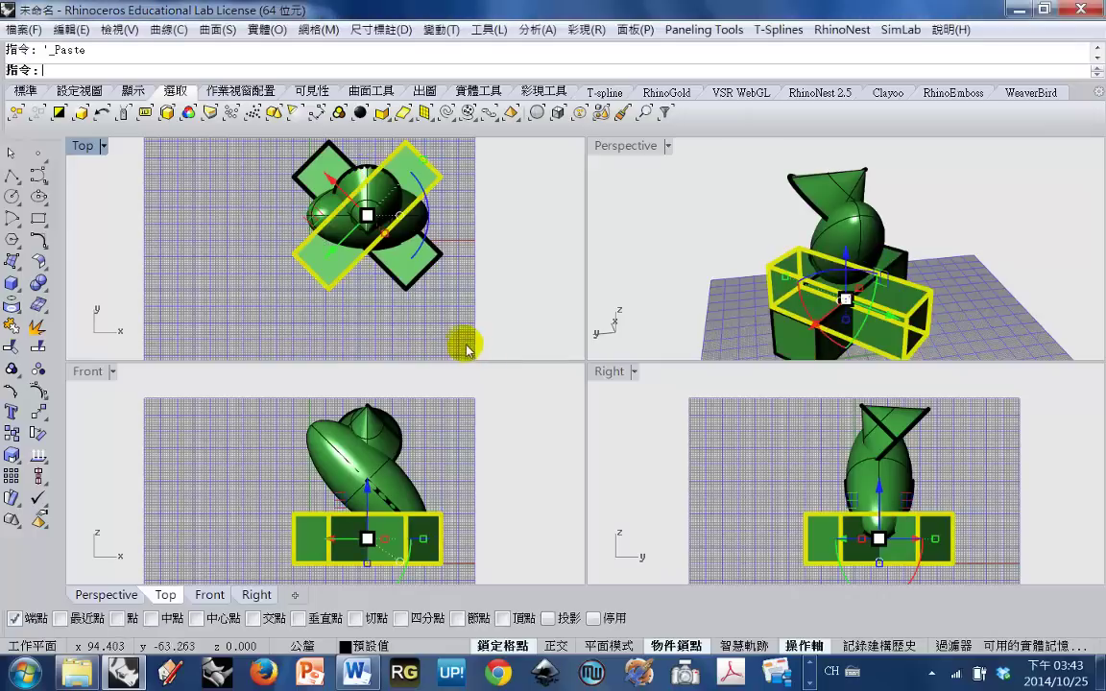
pyautogui.click(463, 347)
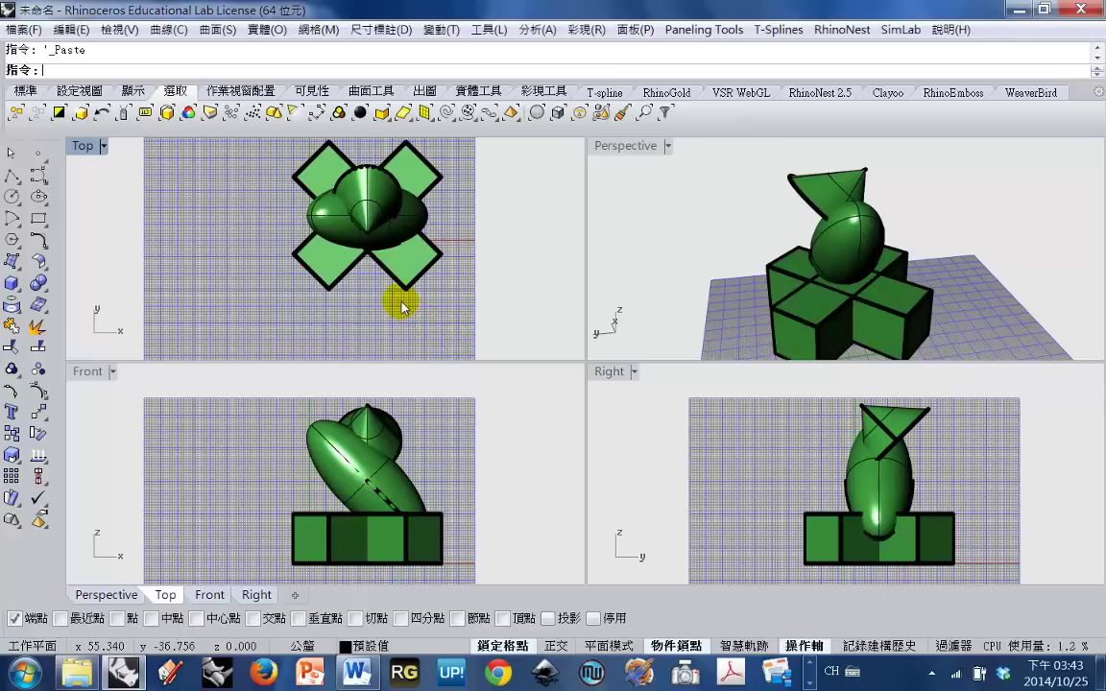
# - Duplicate the tilted ellipsoid in place and rotate the copy 90 degrees with the Gumball's green arc in the Front view
pyautogui.click(368, 493)
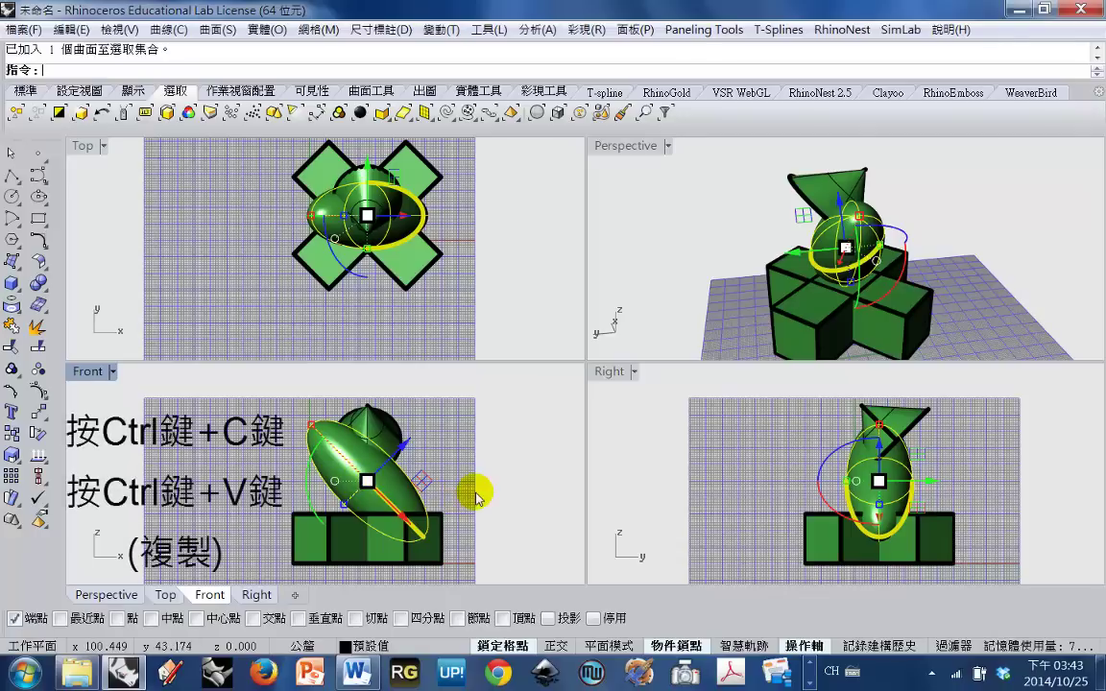
pyautogui.hotkey('ctrl', 'c')
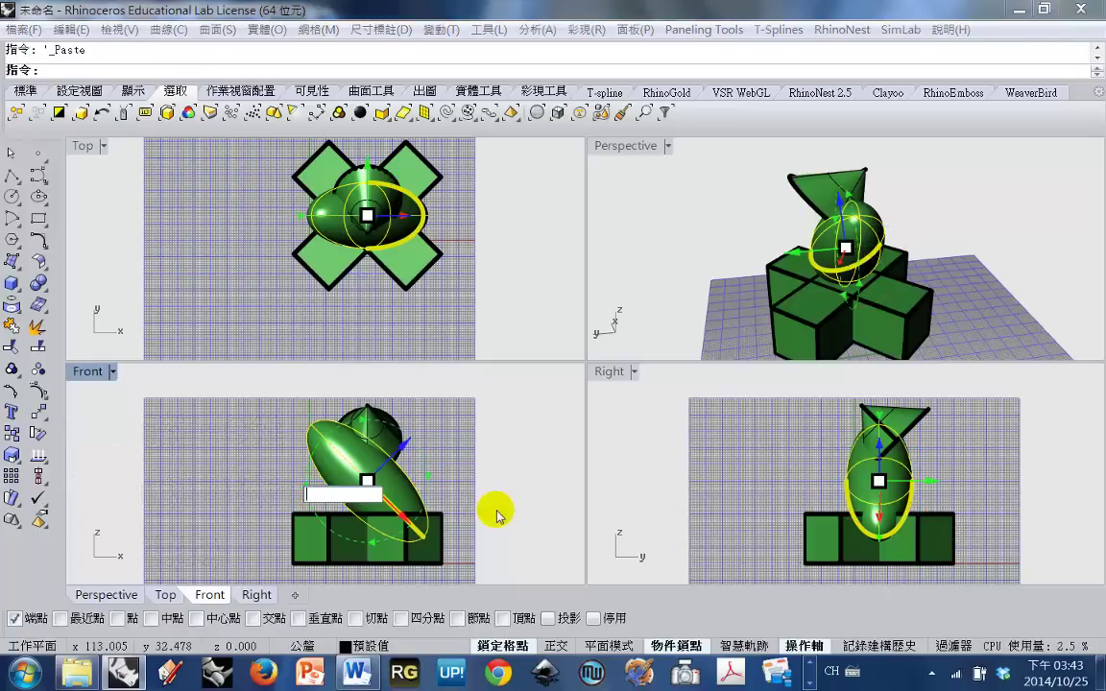
pyautogui.write('90')
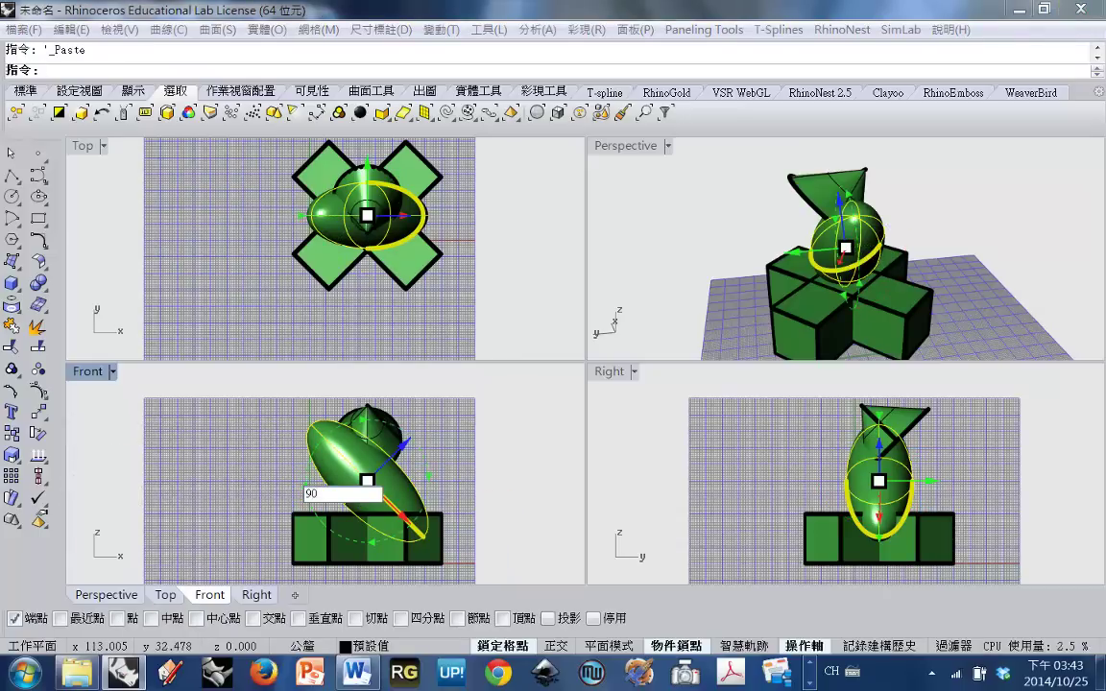
pyautogui.press('Return')
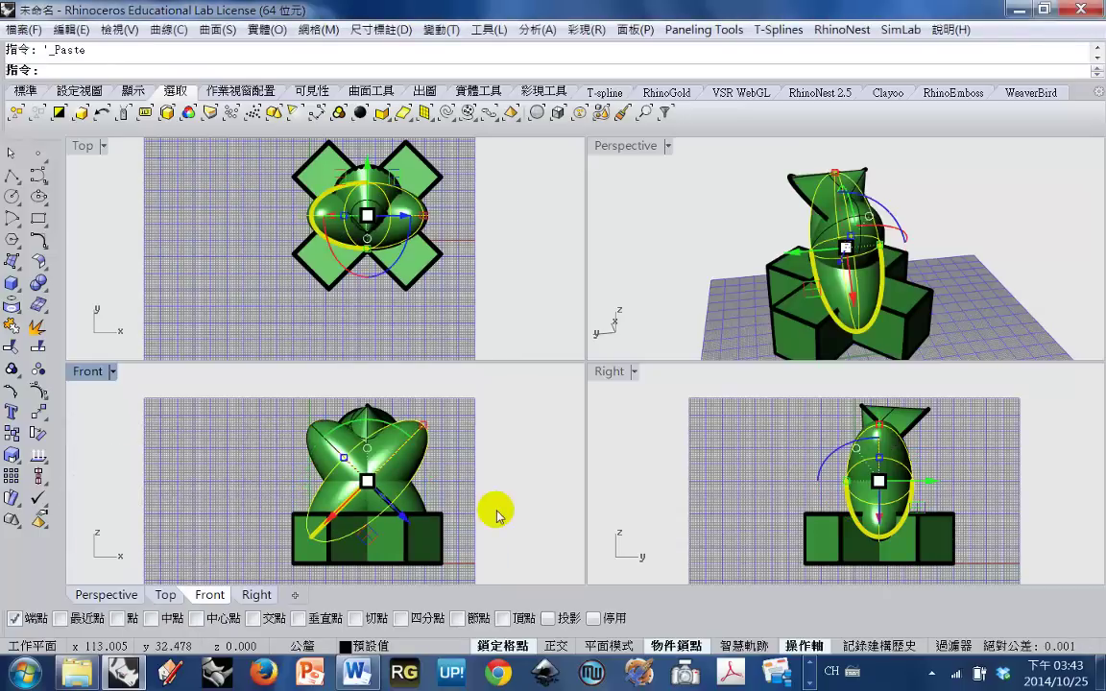
# - Duplicate the tilted cone in place, rotate the copy 90 degrees with the Gumball's red arc in the Right view, and deselect it
pyautogui.click(731, 302)
pyautogui.moveTo(731, 301); pyautogui.dragTo(835, 299, button='right')
pyautogui.click(824, 182)
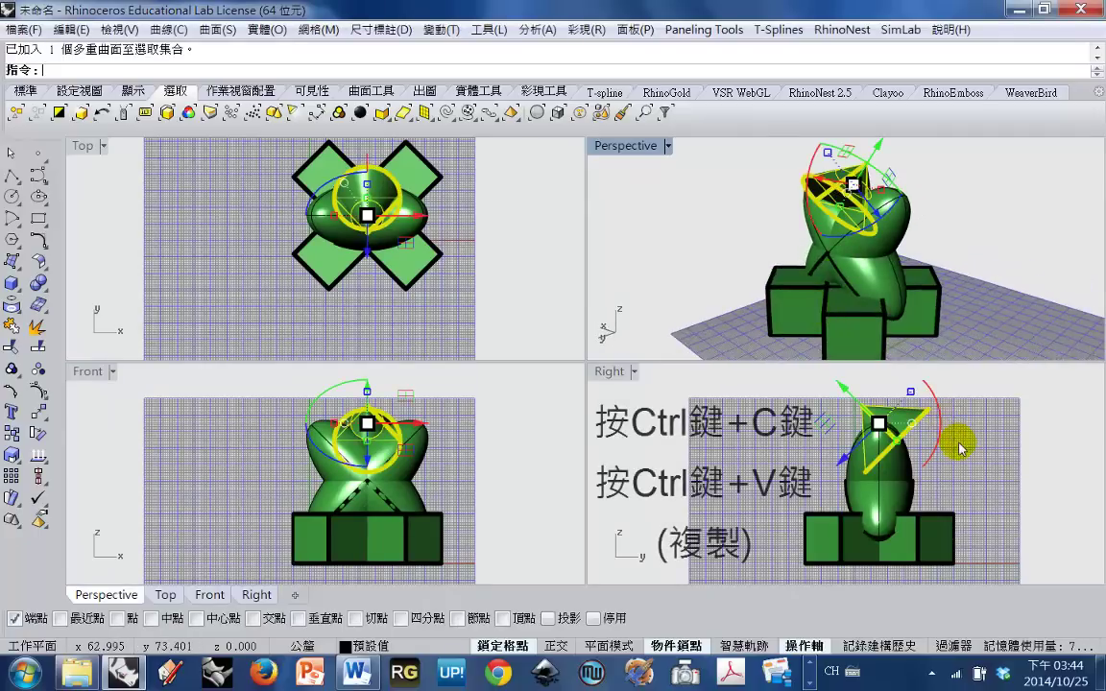
pyautogui.hotkey('ctrl', 'c')
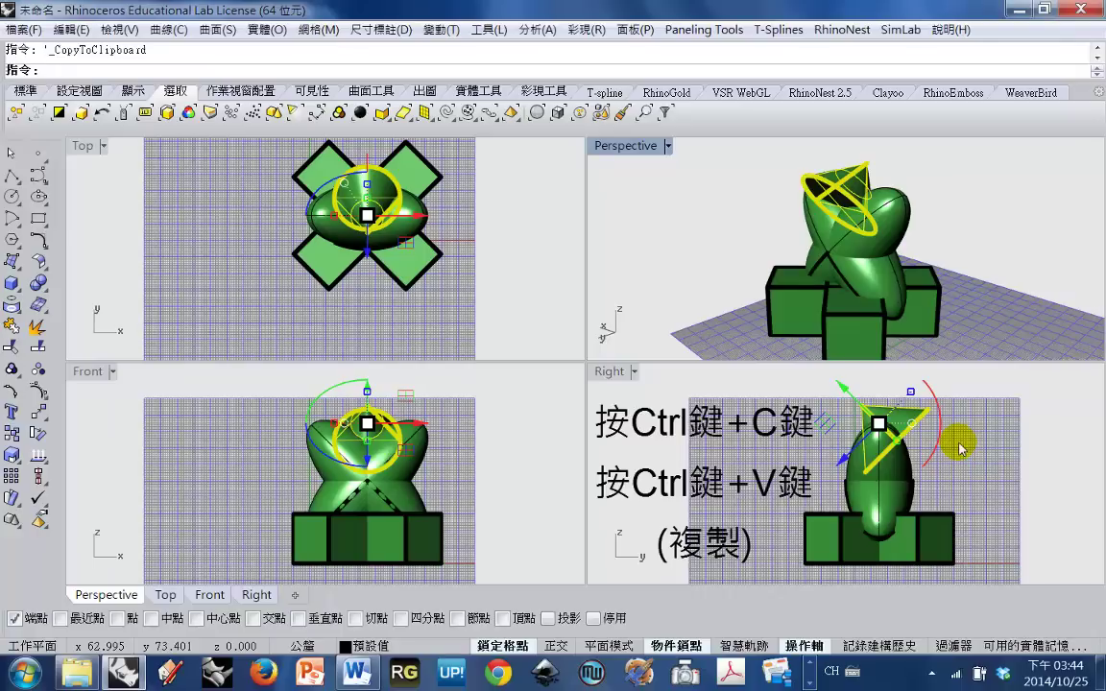
pyautogui.hotkey('ctrl', 'v')
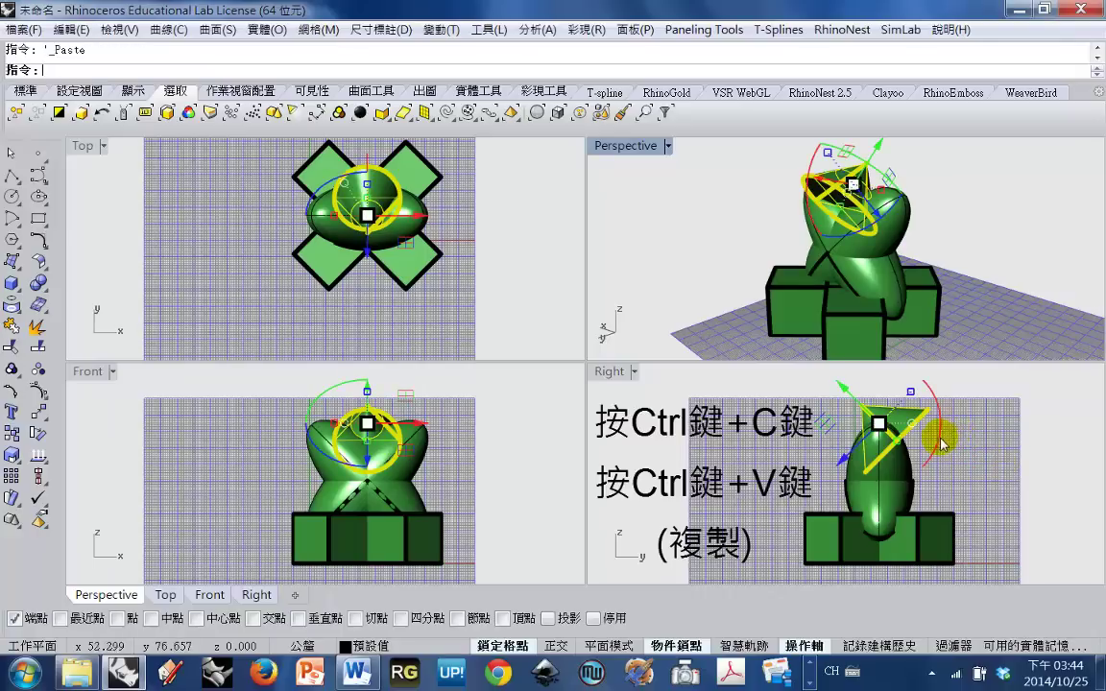
pyautogui.click(943, 443)
pyautogui.write('9')
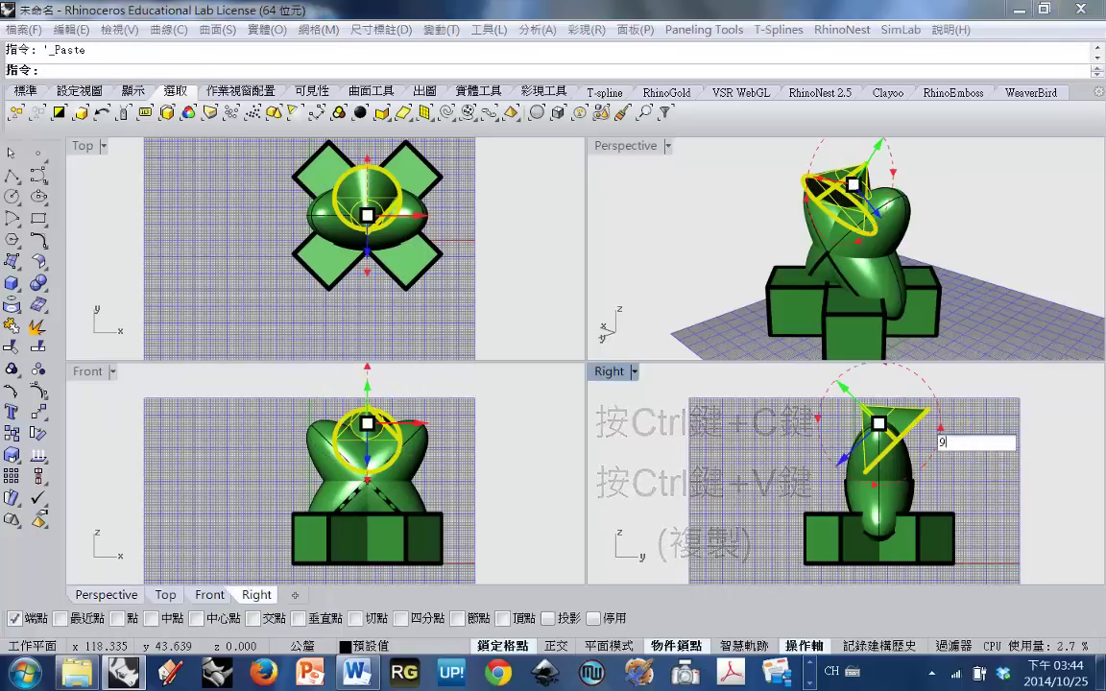
pyautogui.write('0')
pyautogui.press('Return')
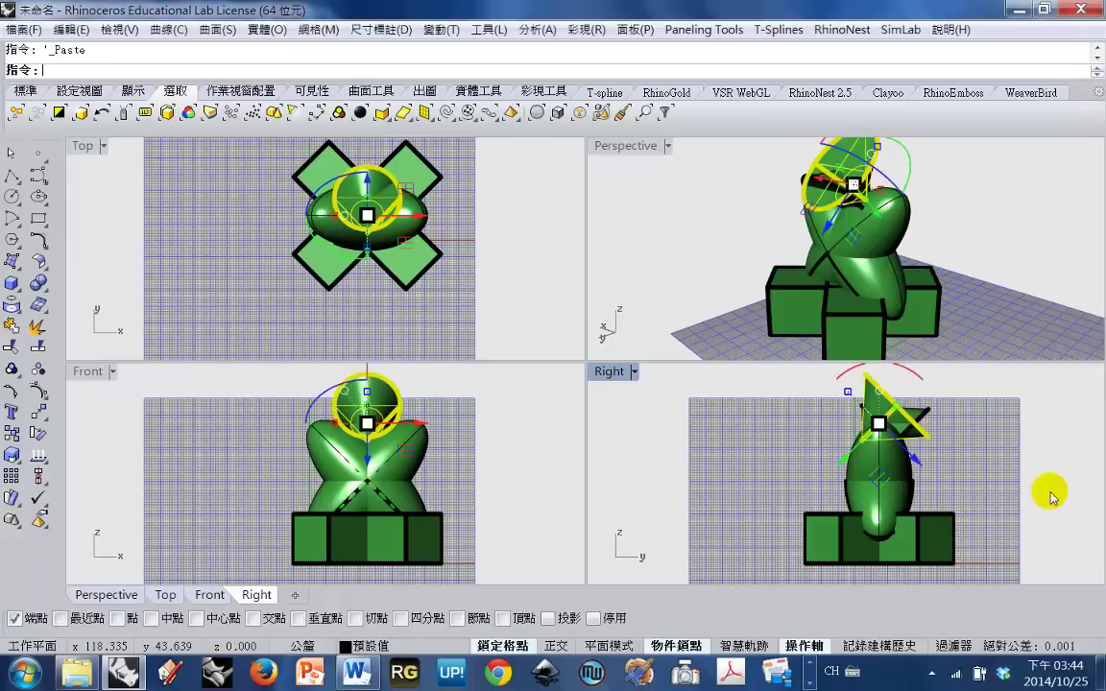
pyautogui.click(1005, 451)
# - Maximize the Perspective view and examine the stacked boxes, ellipsoids and cones from different angles
pyautogui.moveTo(928, 260); pyautogui.dragTo(854, 290, button='right')
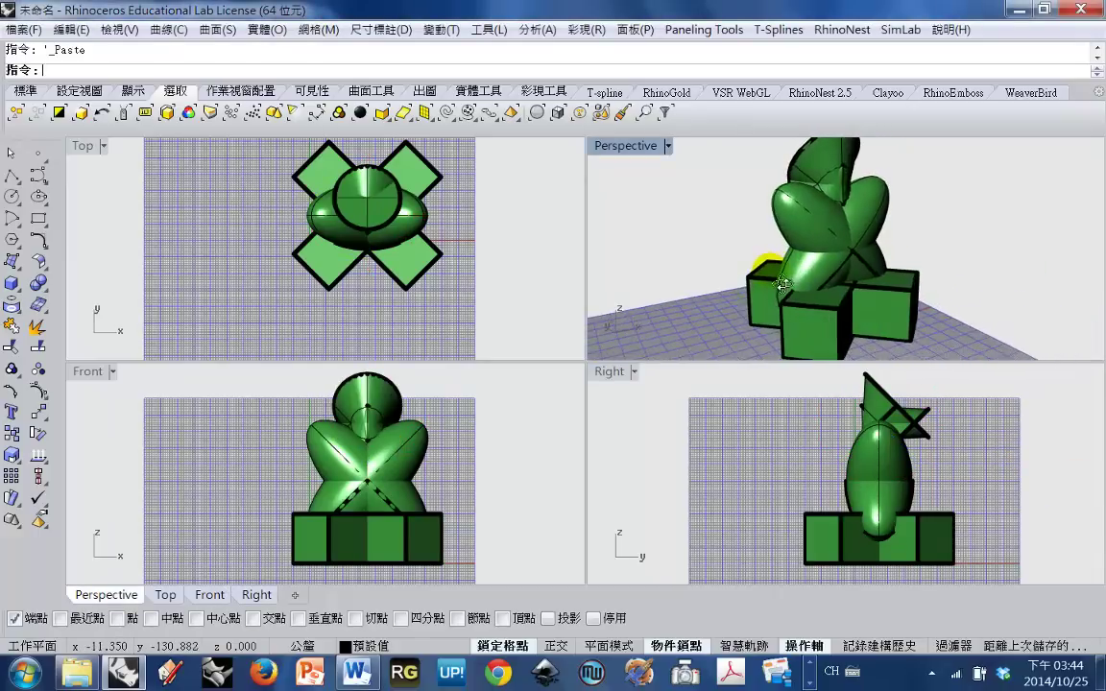
pyautogui.doubleClick(625, 146)
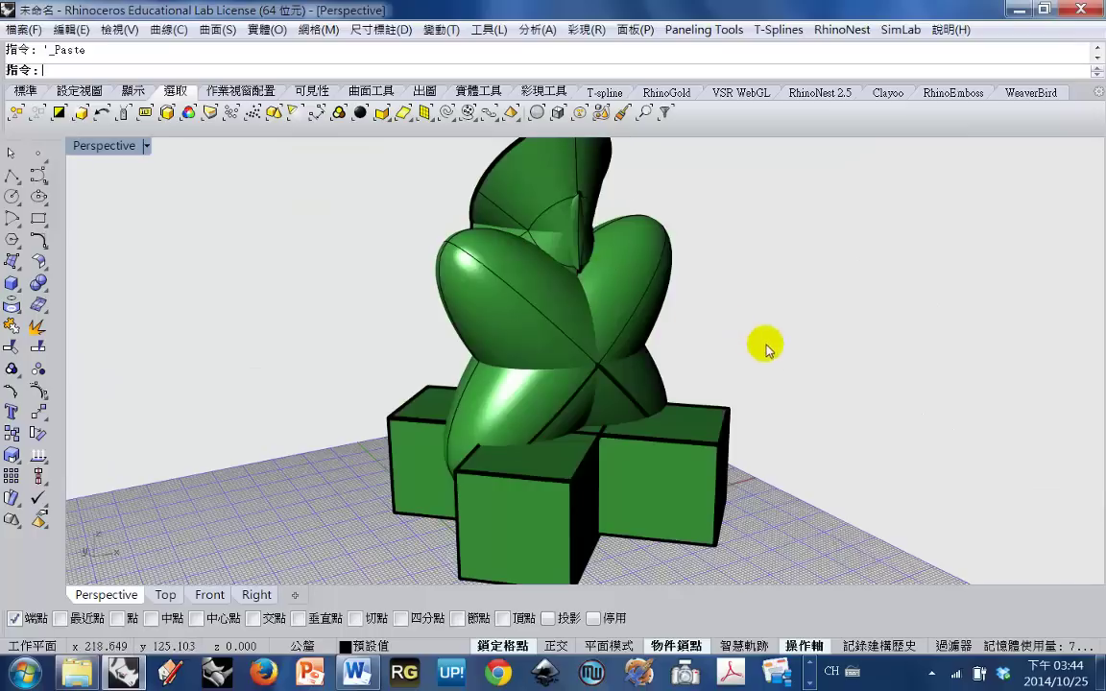
pyautogui.moveTo(765, 345); pyautogui.dragTo(1036, 412, button='right')
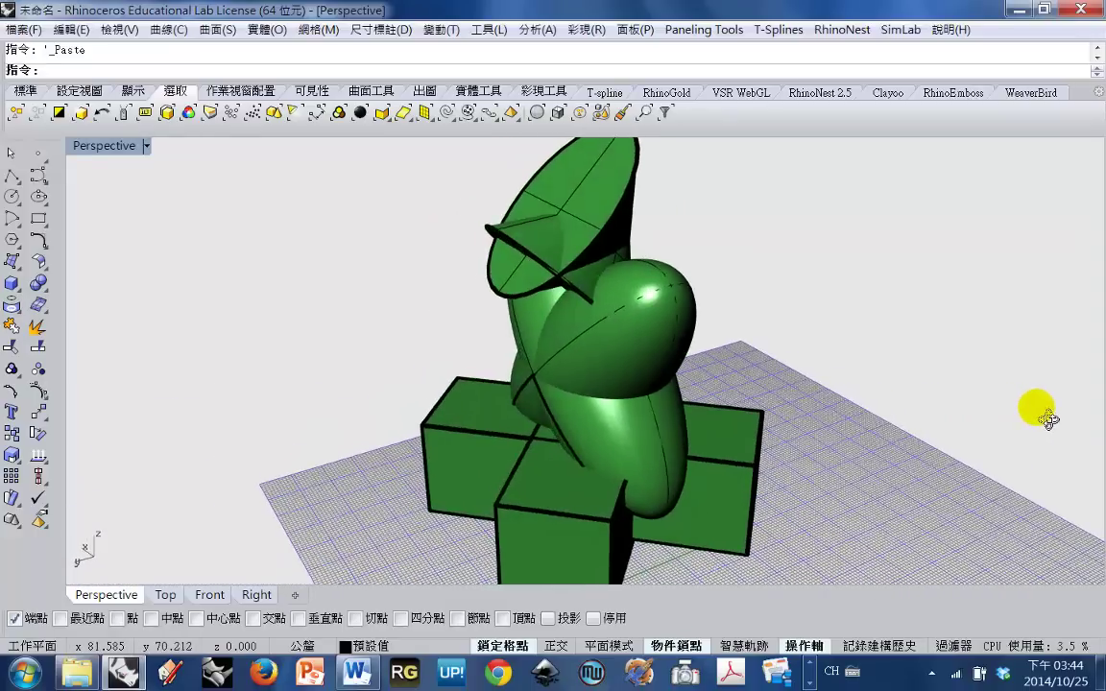
pyautogui.scroll(-1, 913, 416)
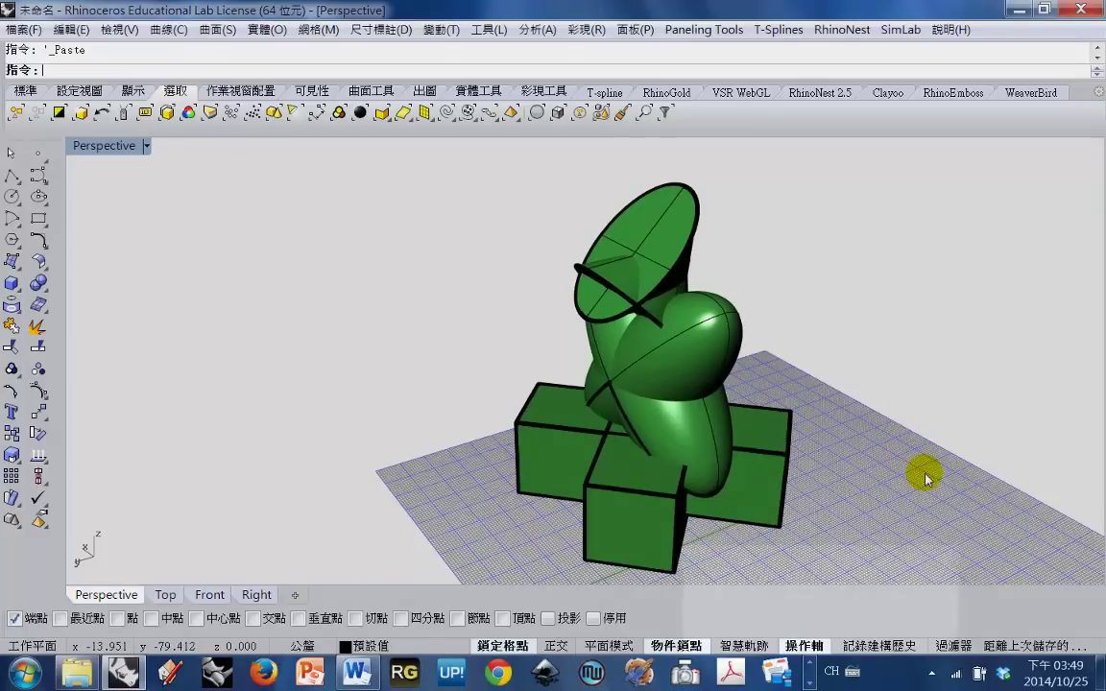
pyautogui.moveTo(779, 669)
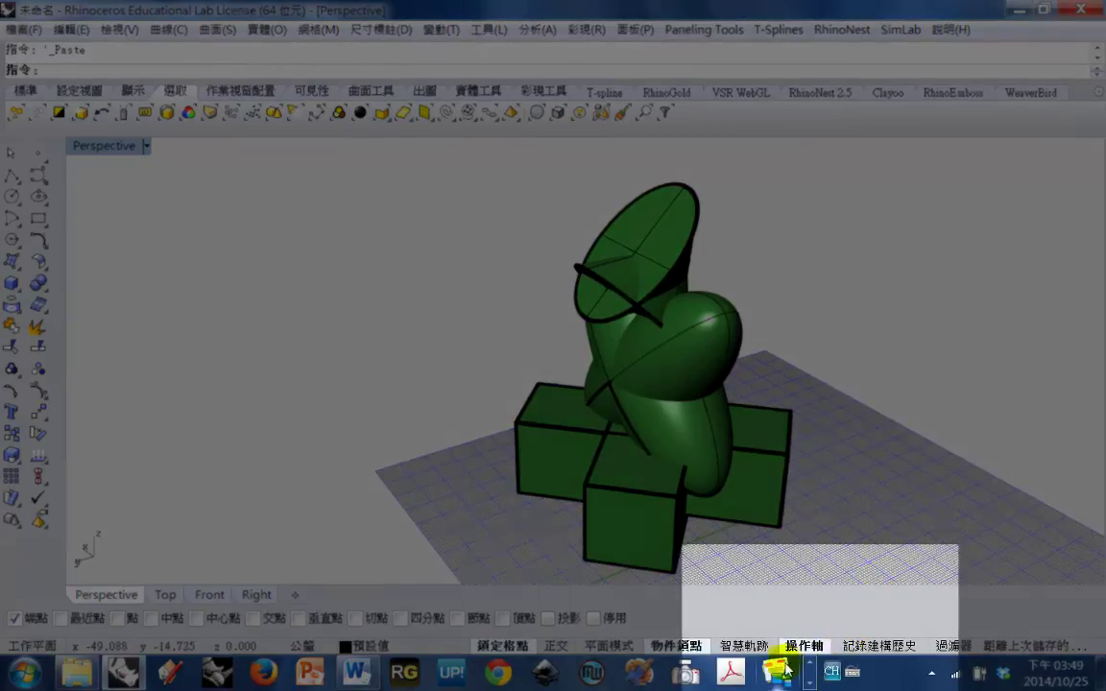